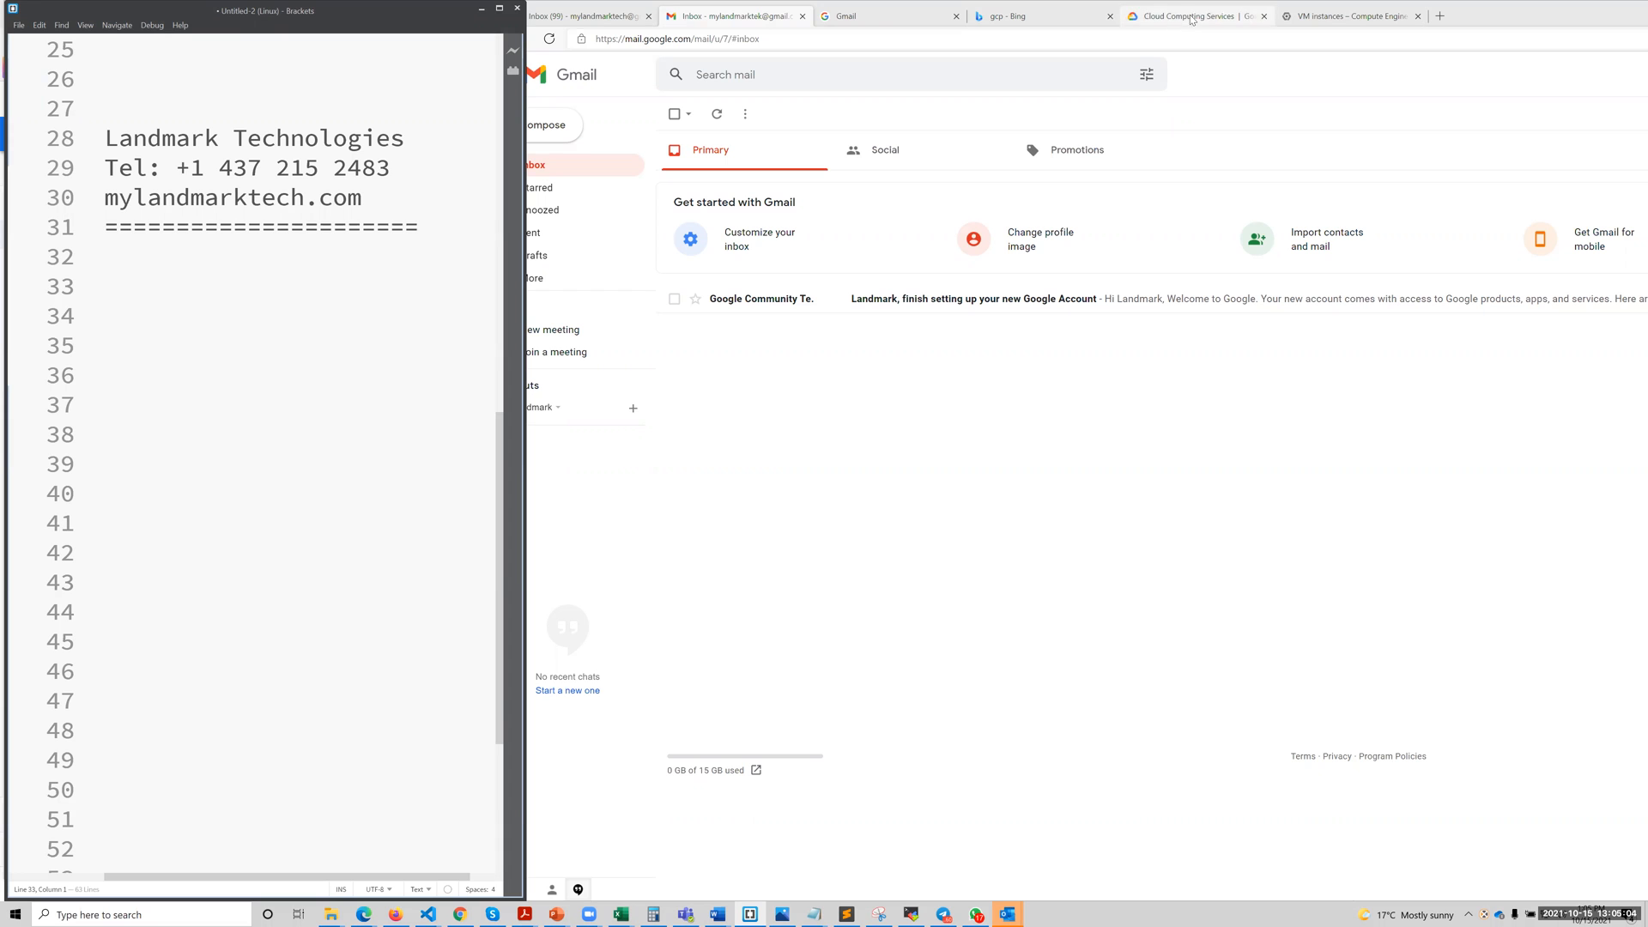
Open the Google homepage in a new browser tab and activate its search box.
{"action": "left_click", "coordinate": [1440, 15]}
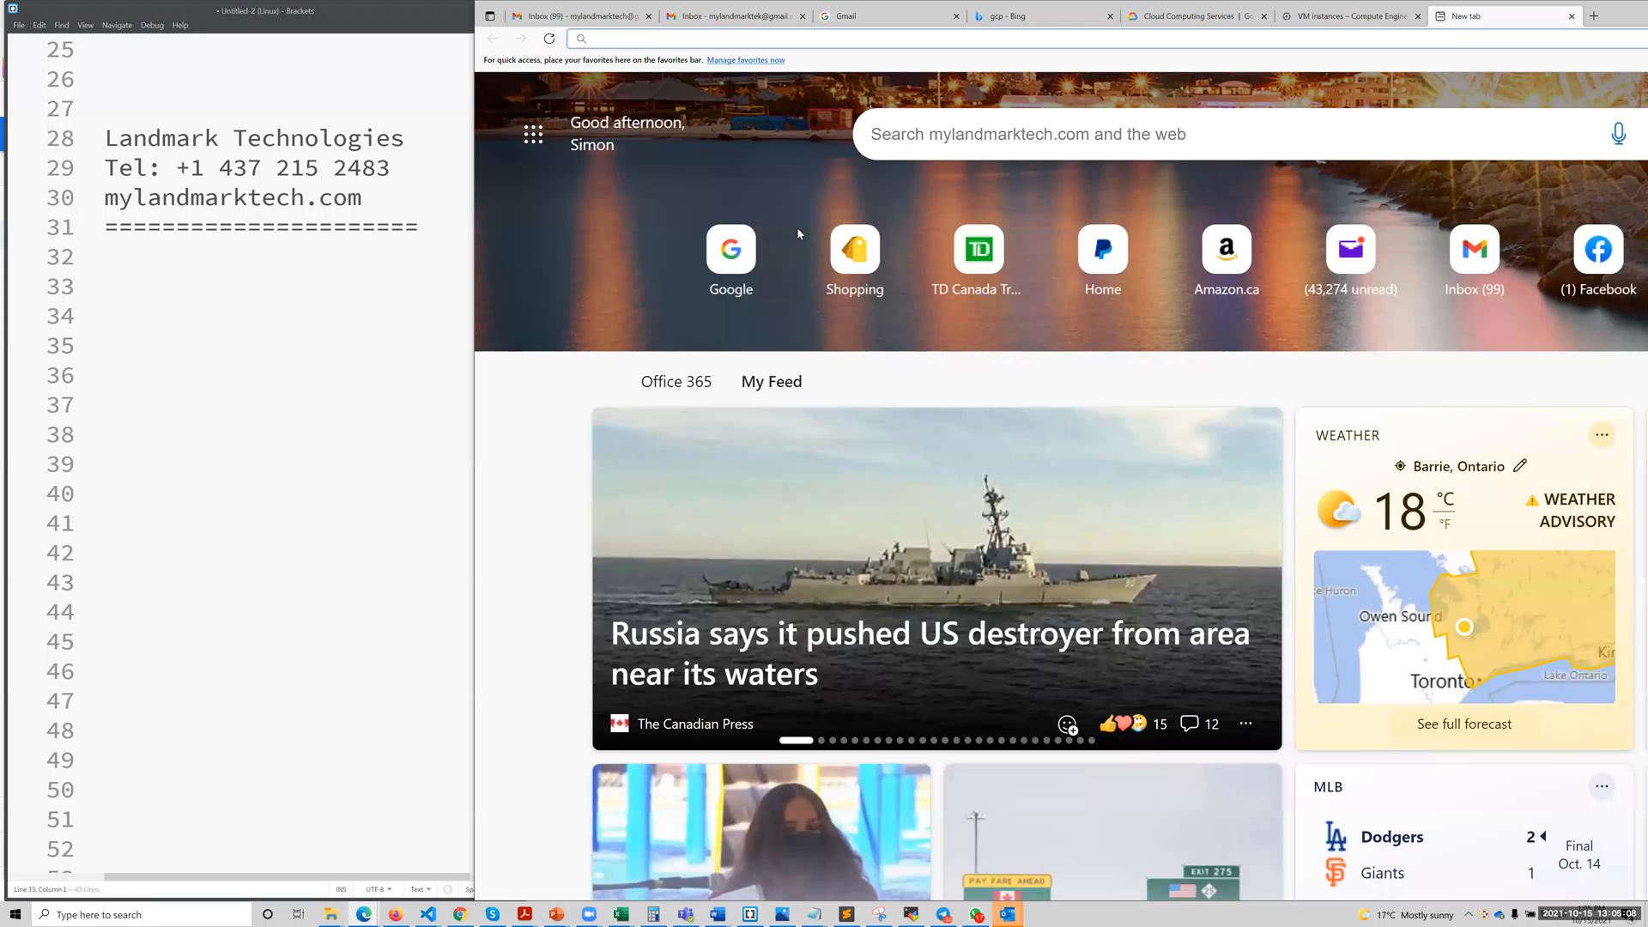
{"action": "left_click", "coordinate": [722, 268]}
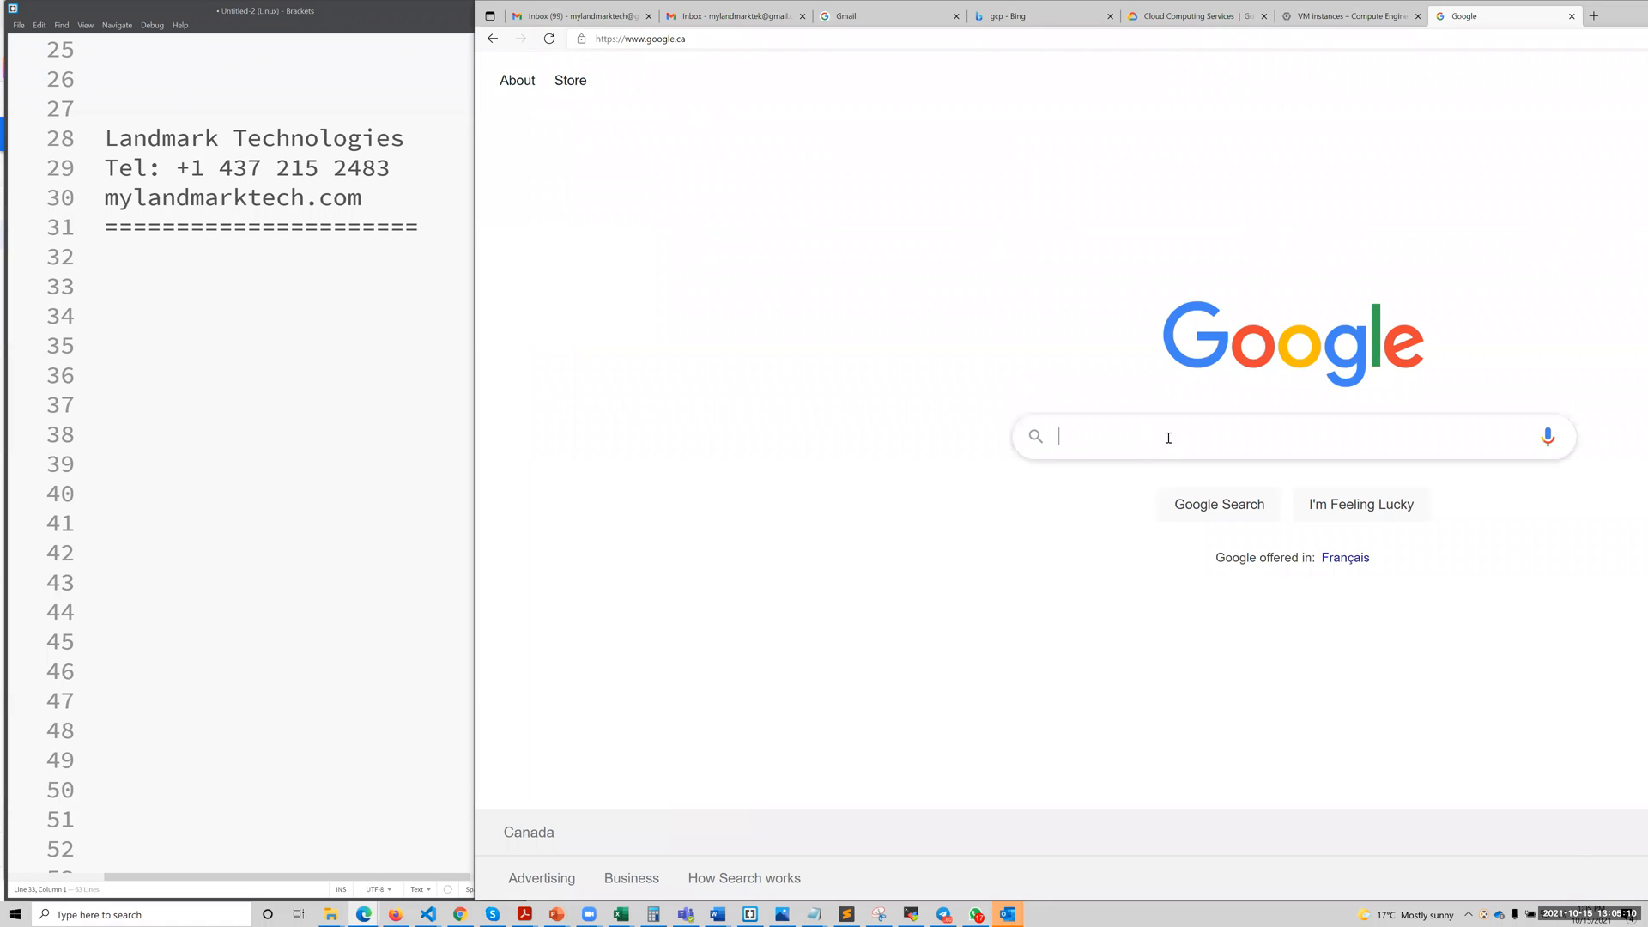
{"action": "left_click", "coordinate": [1168, 438]}
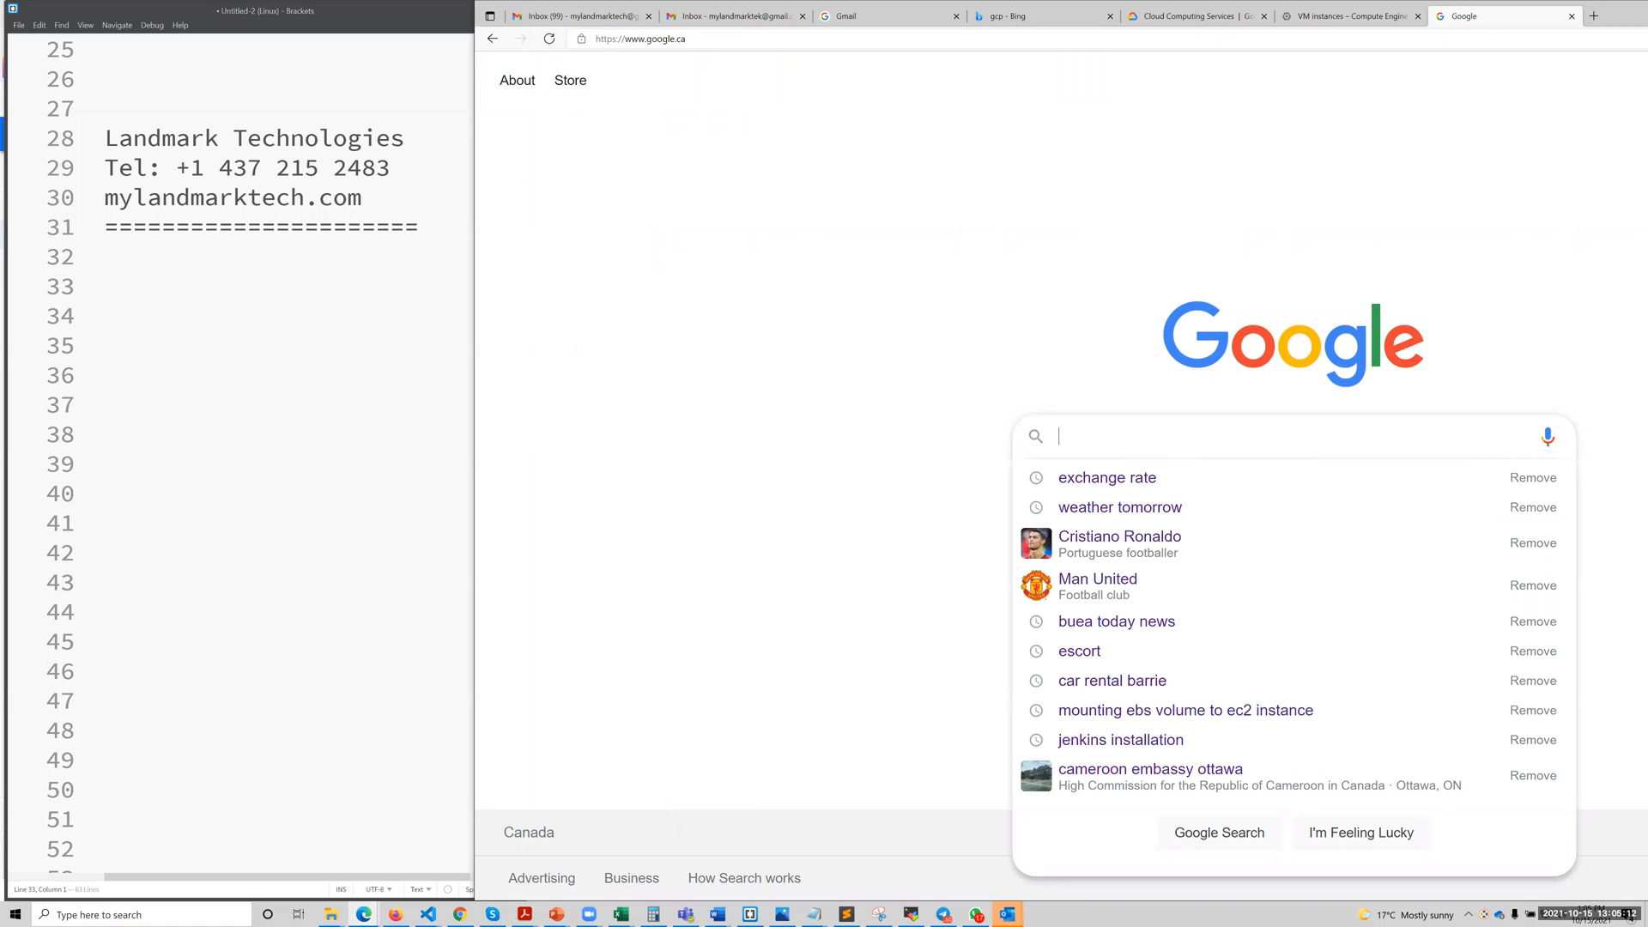
Switch to the Brackets notes and write "1. Creating an account in GCP" below the header, widening the editor window.
{"action": "left_click", "coordinate": [133, 262]}
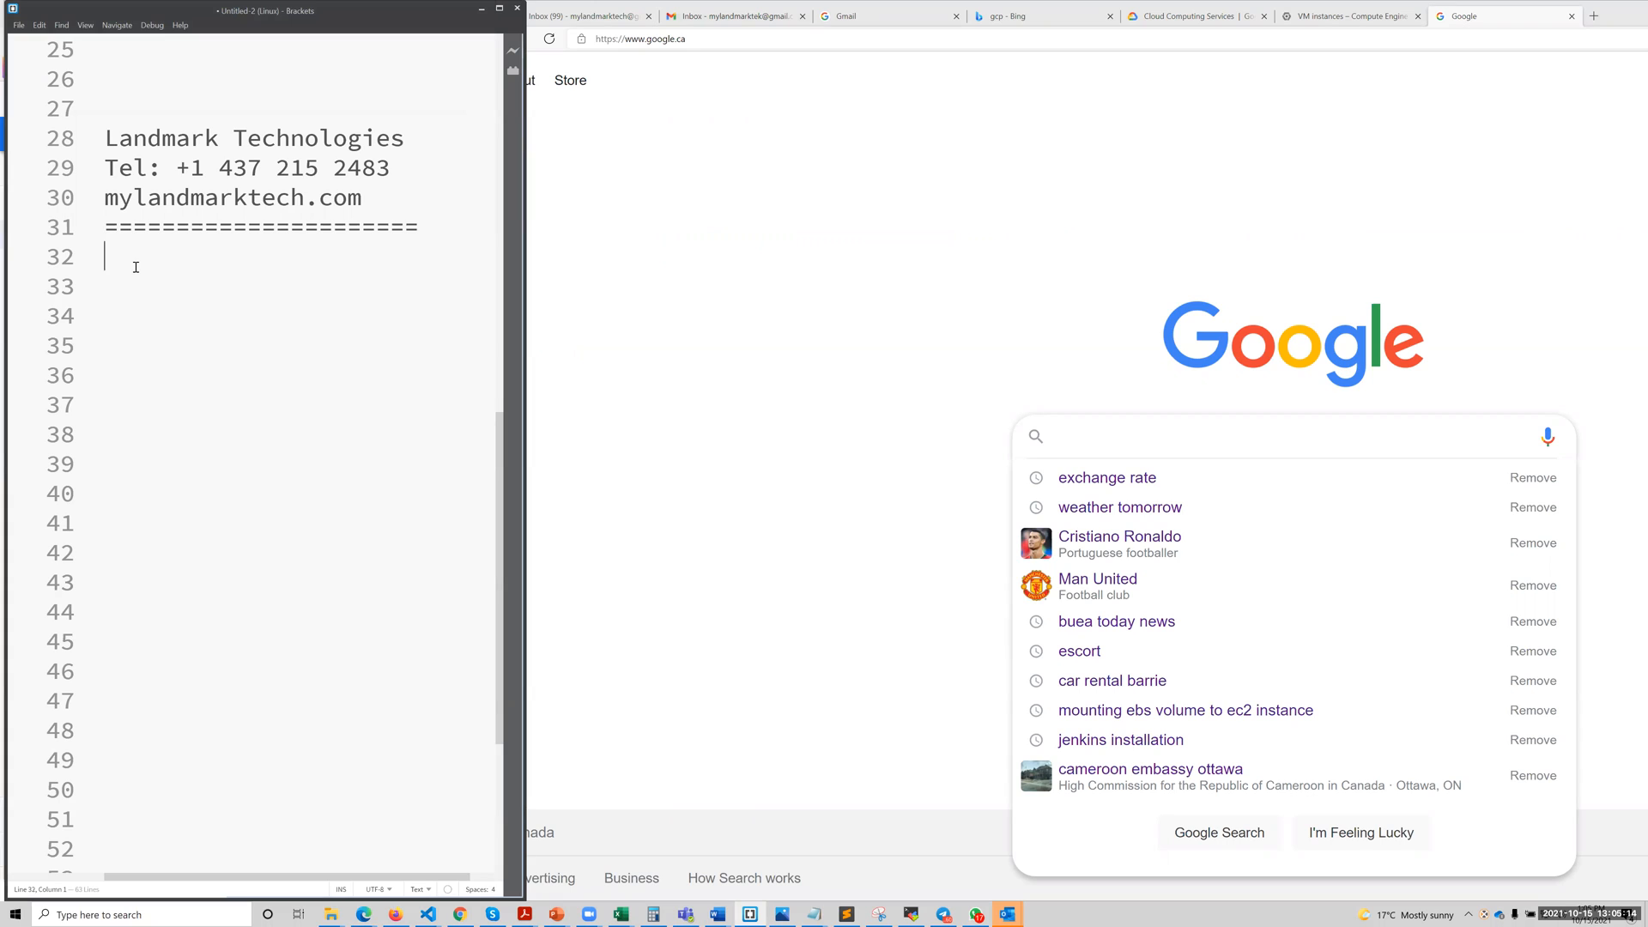
{"action": "key", "text": "Return"}
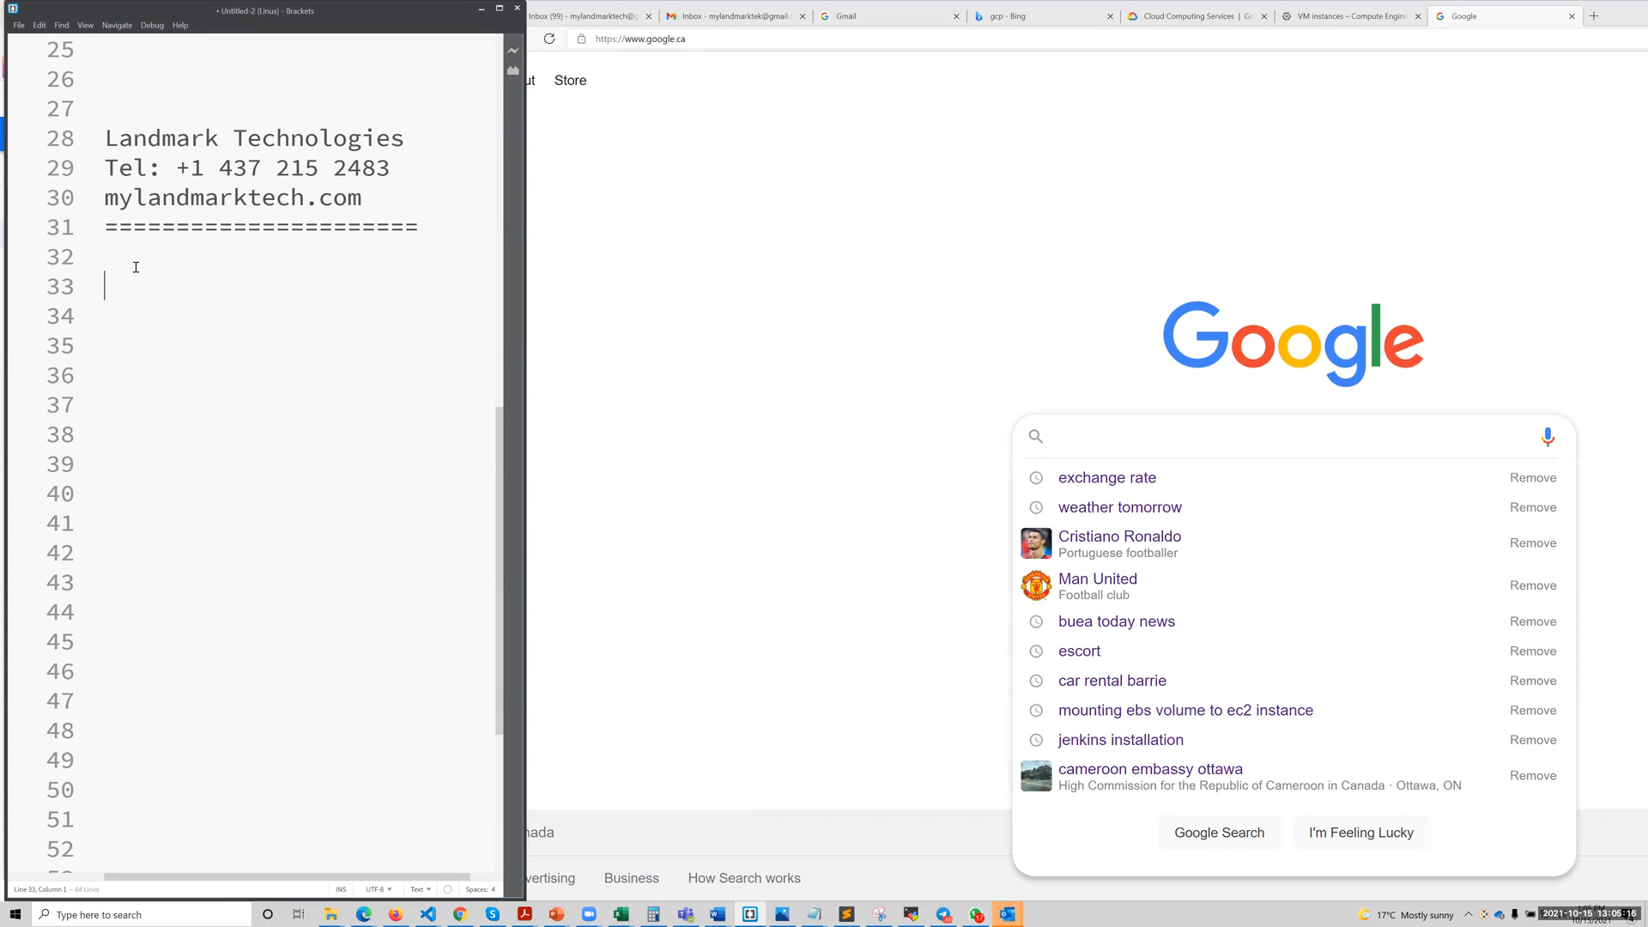
{"action": "type", "text": "1."}
{"action": "key", "text": "Caps_Lock"}
{"action": "type", "text": "C"}
{"action": "key", "text": "Caps_Lock"}
{"action": "type", "text": "rea"}
{"action": "left_click_drag", "start_coordinate": [523, 344], "coordinate": [887, 357]}
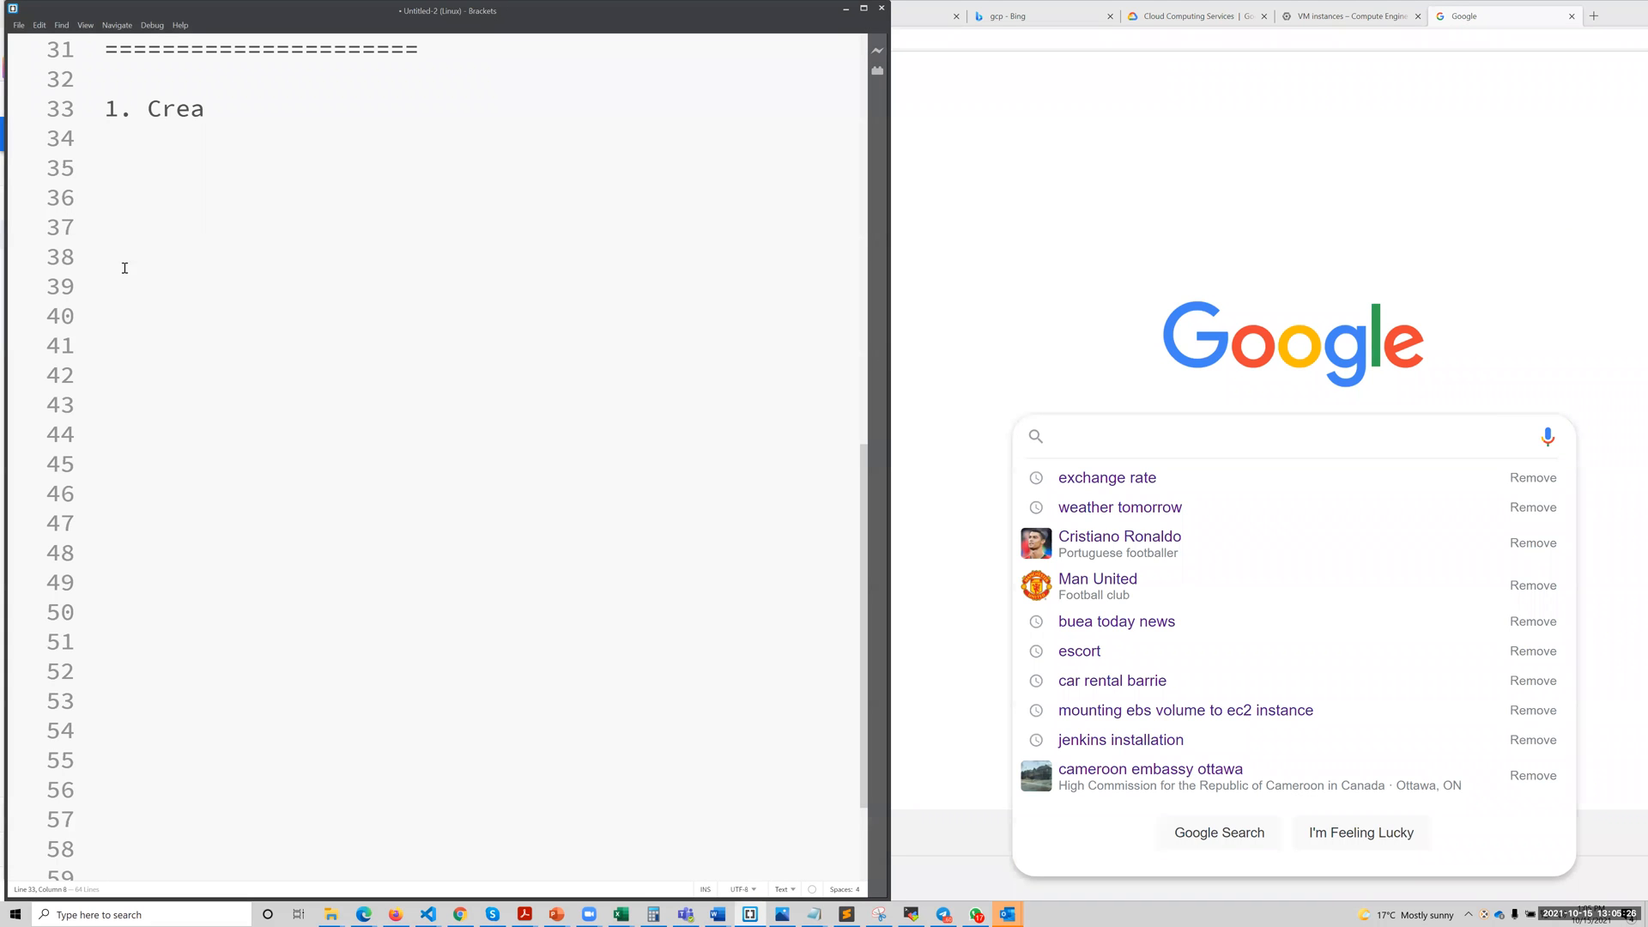
{"action": "type", "text": "ting an"}
{"action": "scroll", "coordinate": [210, 183], "scroll_direction": "up", "scroll_amount": 3}
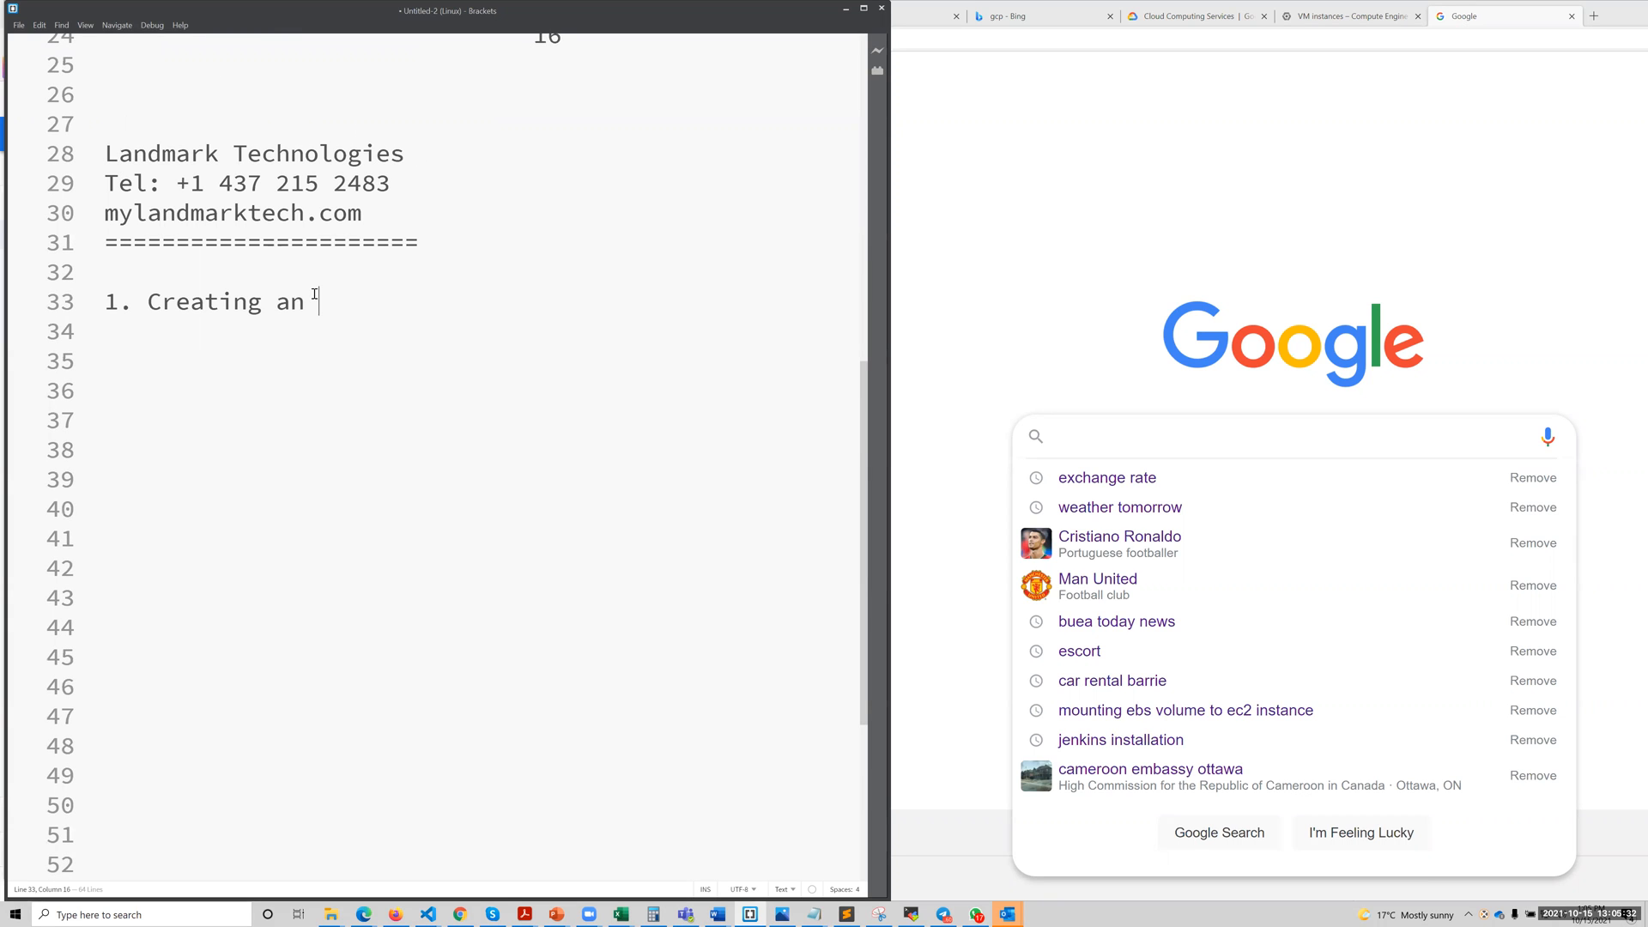
{"action": "scroll", "coordinate": [314, 293], "scroll_direction": "down", "scroll_amount": 1}
{"action": "type", "text": "accou"}
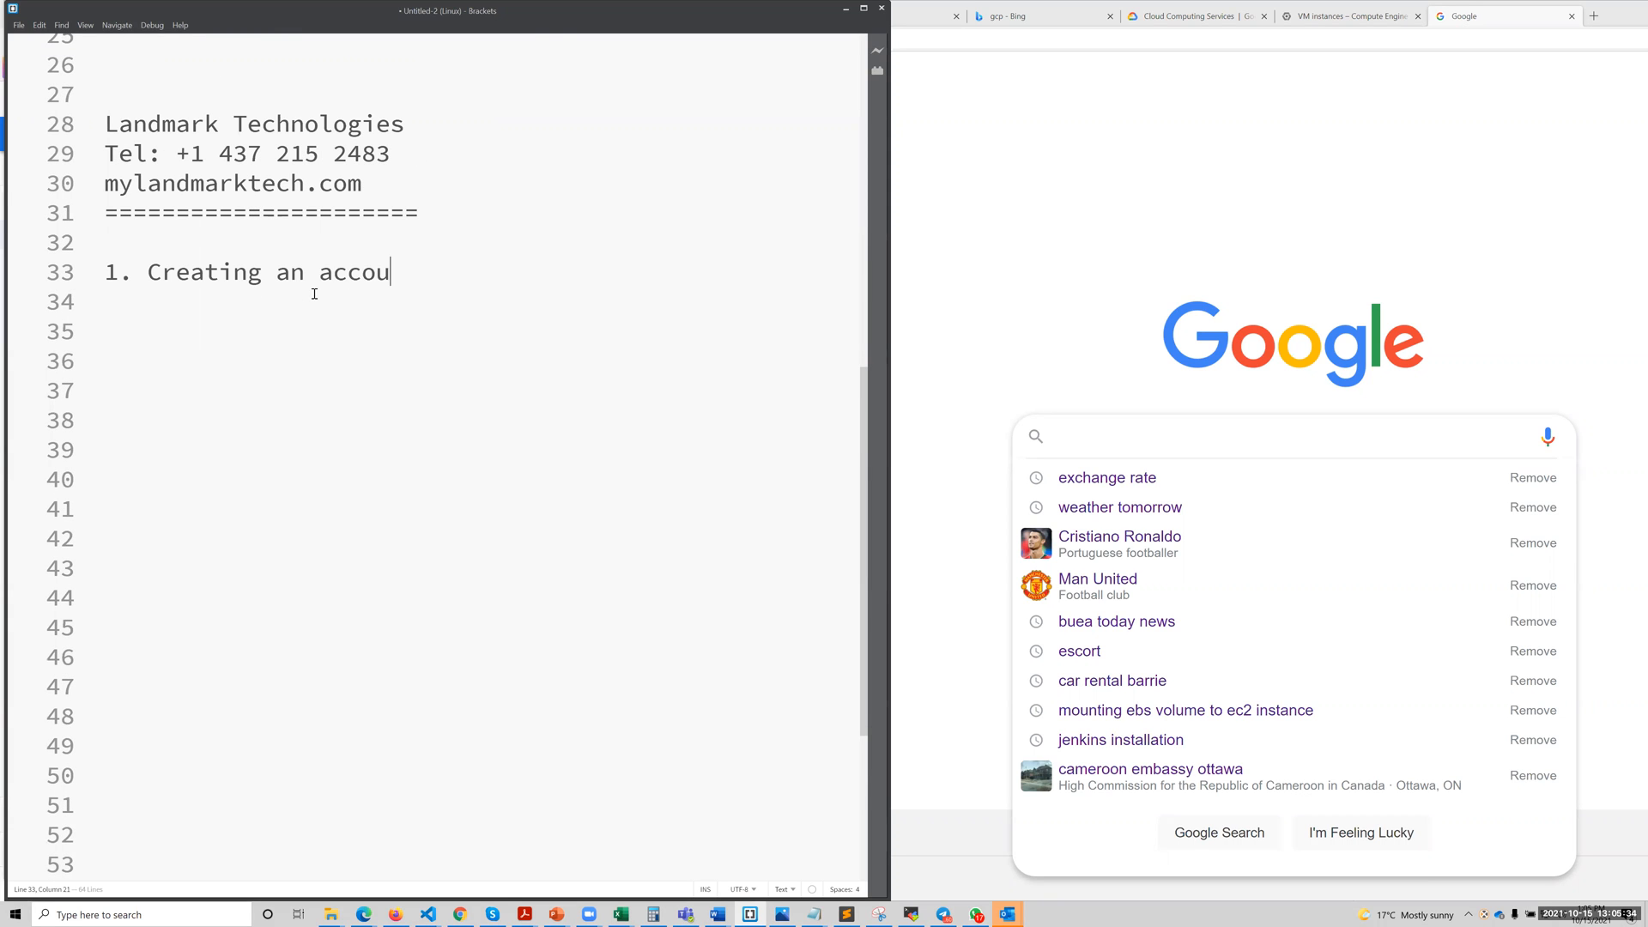
{"action": "type", "text": "nt in"}
{"action": "key", "text": "Caps_Lock"}
{"action": "type", "text": "GCP"}
Add the second agenda item "2. Creating a Linux server in GCP", leaving a blank line before it.
{"action": "key", "text": "Return"}
{"action": "key", "text": "Return"}
{"action": "type", "text": "2."}
{"action": "key", "text": "Caps_Lock"}
{"action": "type", "text": "cREAT"}
{"action": "key", "text": "BackSpace"}
{"action": "key", "text": "BackSpace"}
{"action": "key", "text": "BackSpace"}
{"action": "key", "text": "BackSpace"}
{"action": "key", "text": "BackSpace"}
{"action": "type", "text": "CX"}
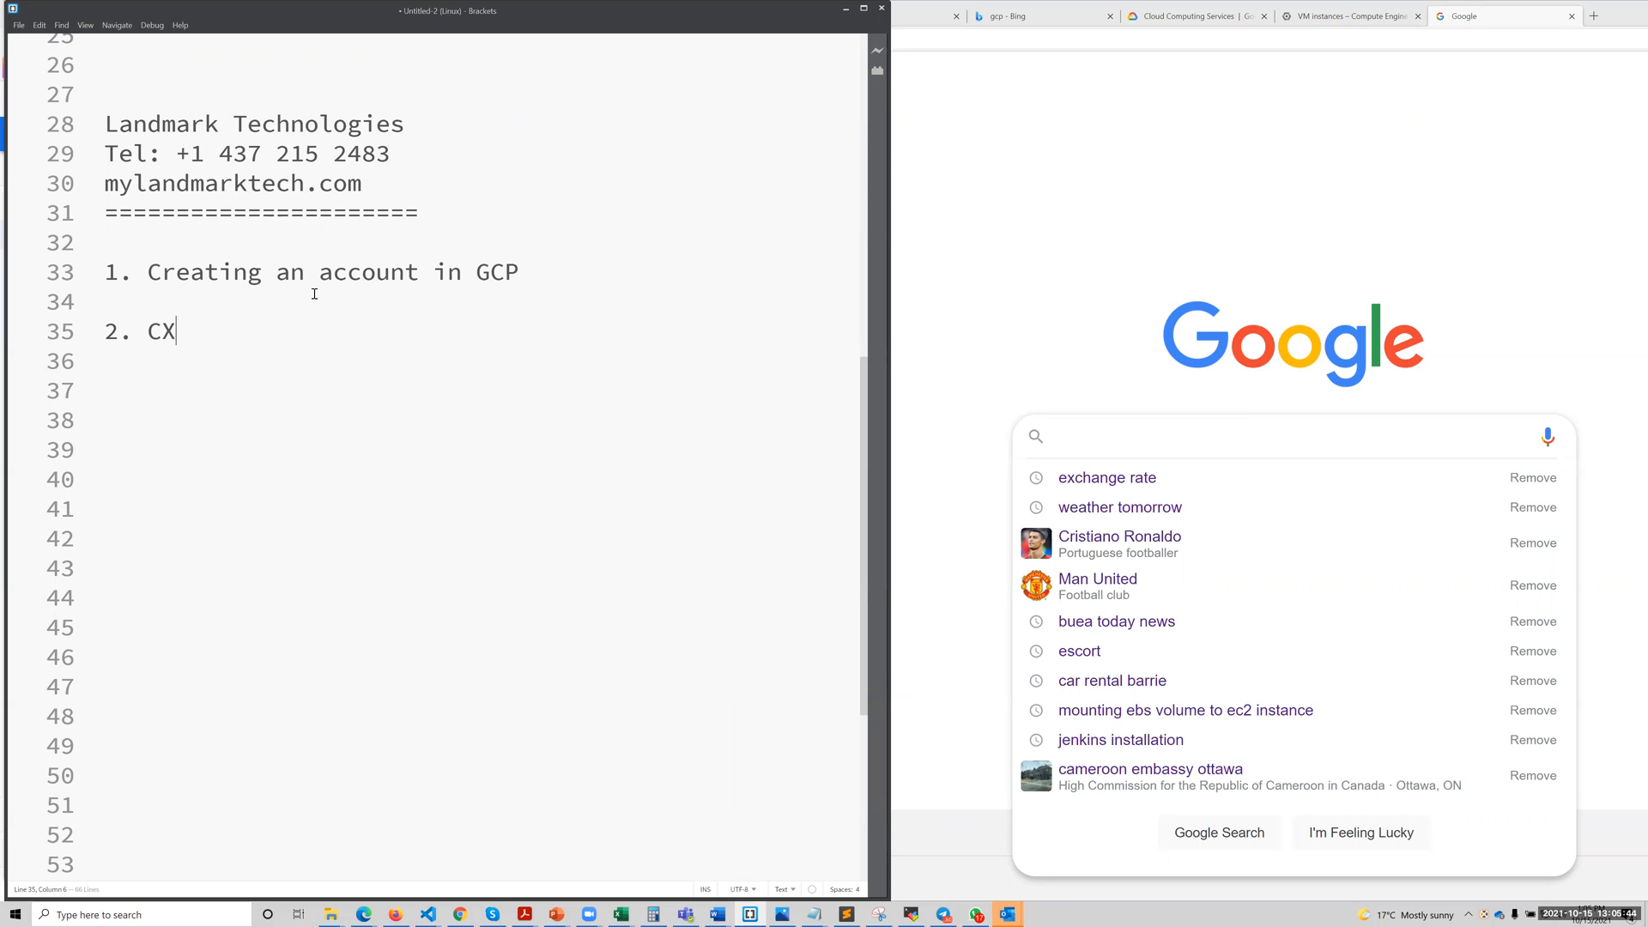
{"action": "key", "text": "BackSpace"}
{"action": "key", "text": "Caps_Lock"}
{"action": "type", "text": "re"}
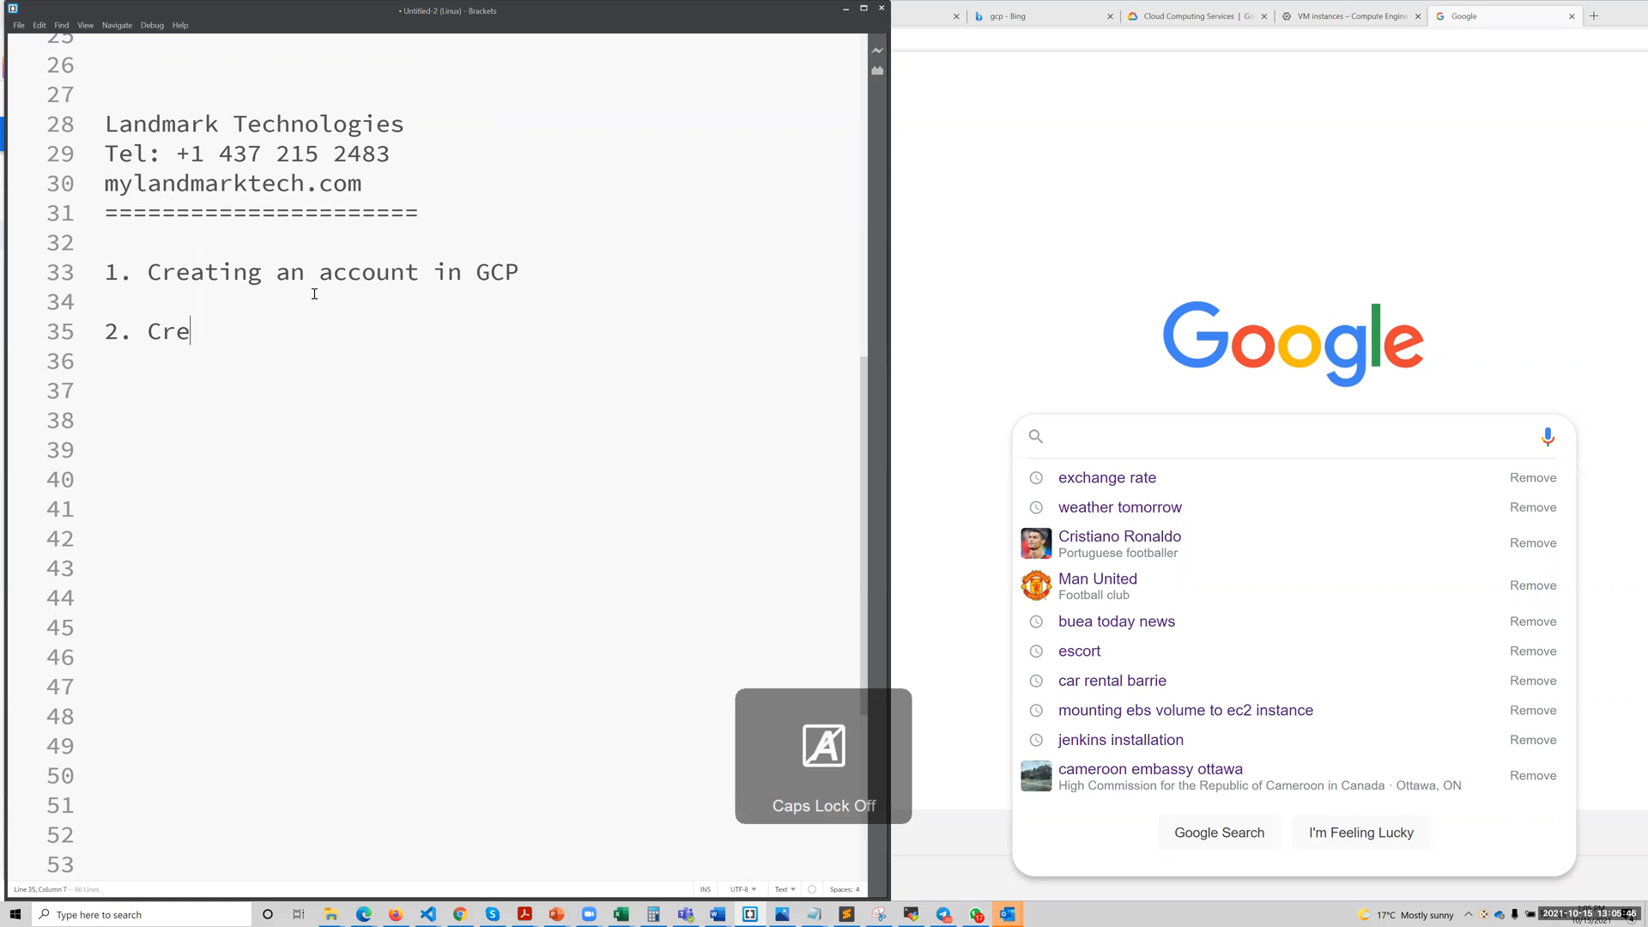
{"action": "type", "text": "ating"}
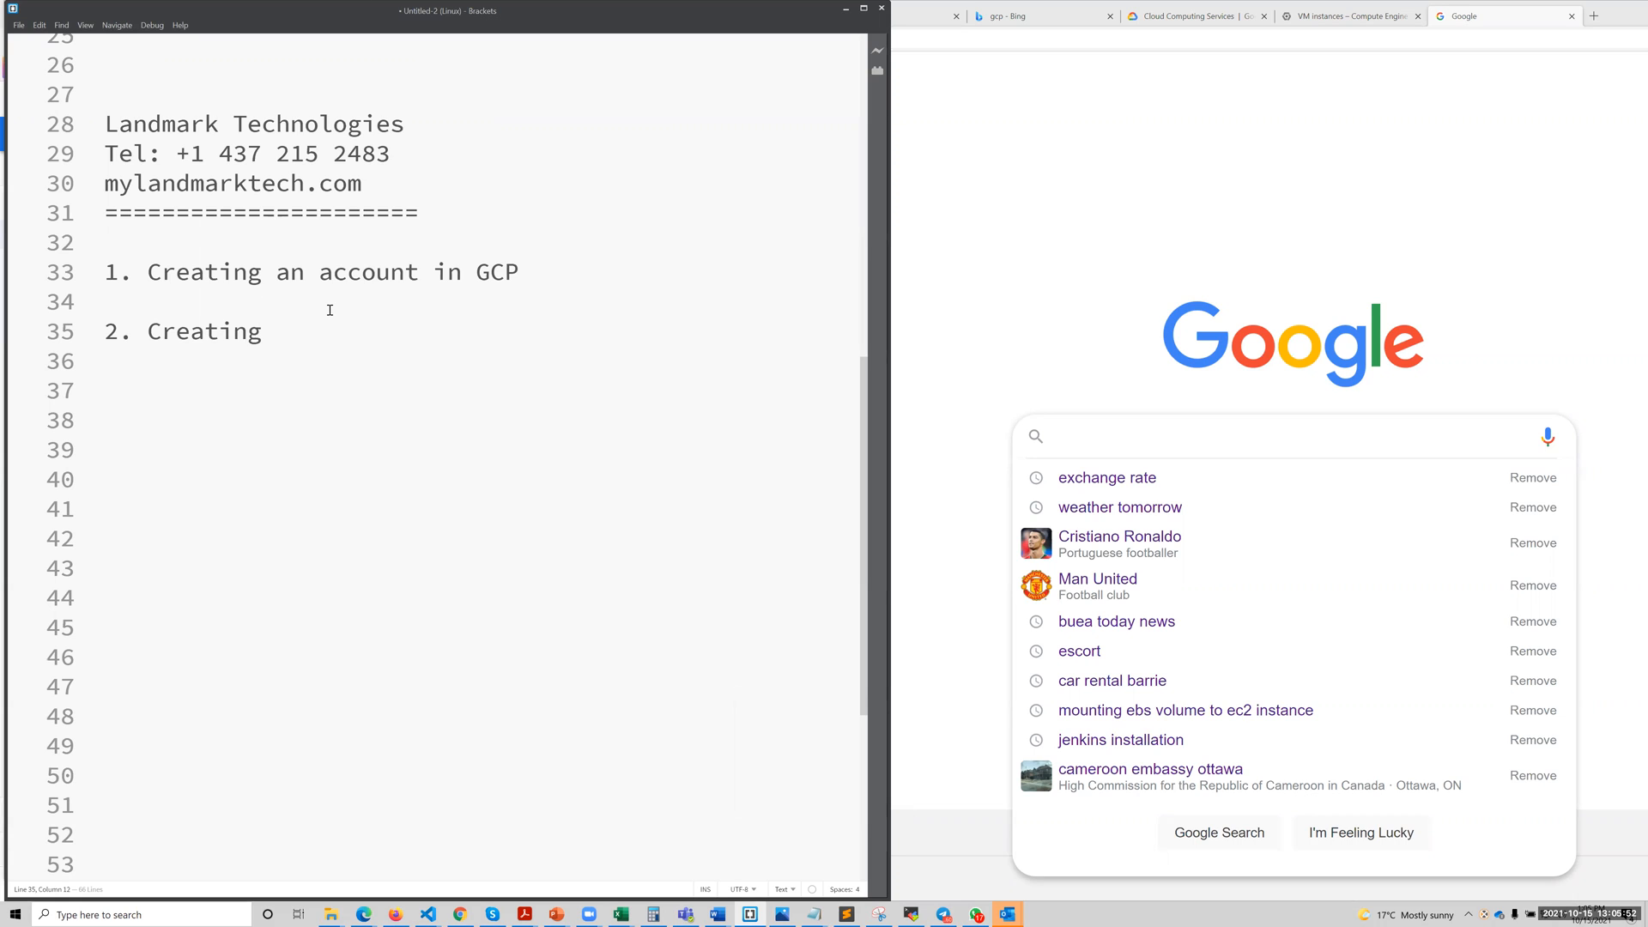
{"action": "type", "text": "a"}
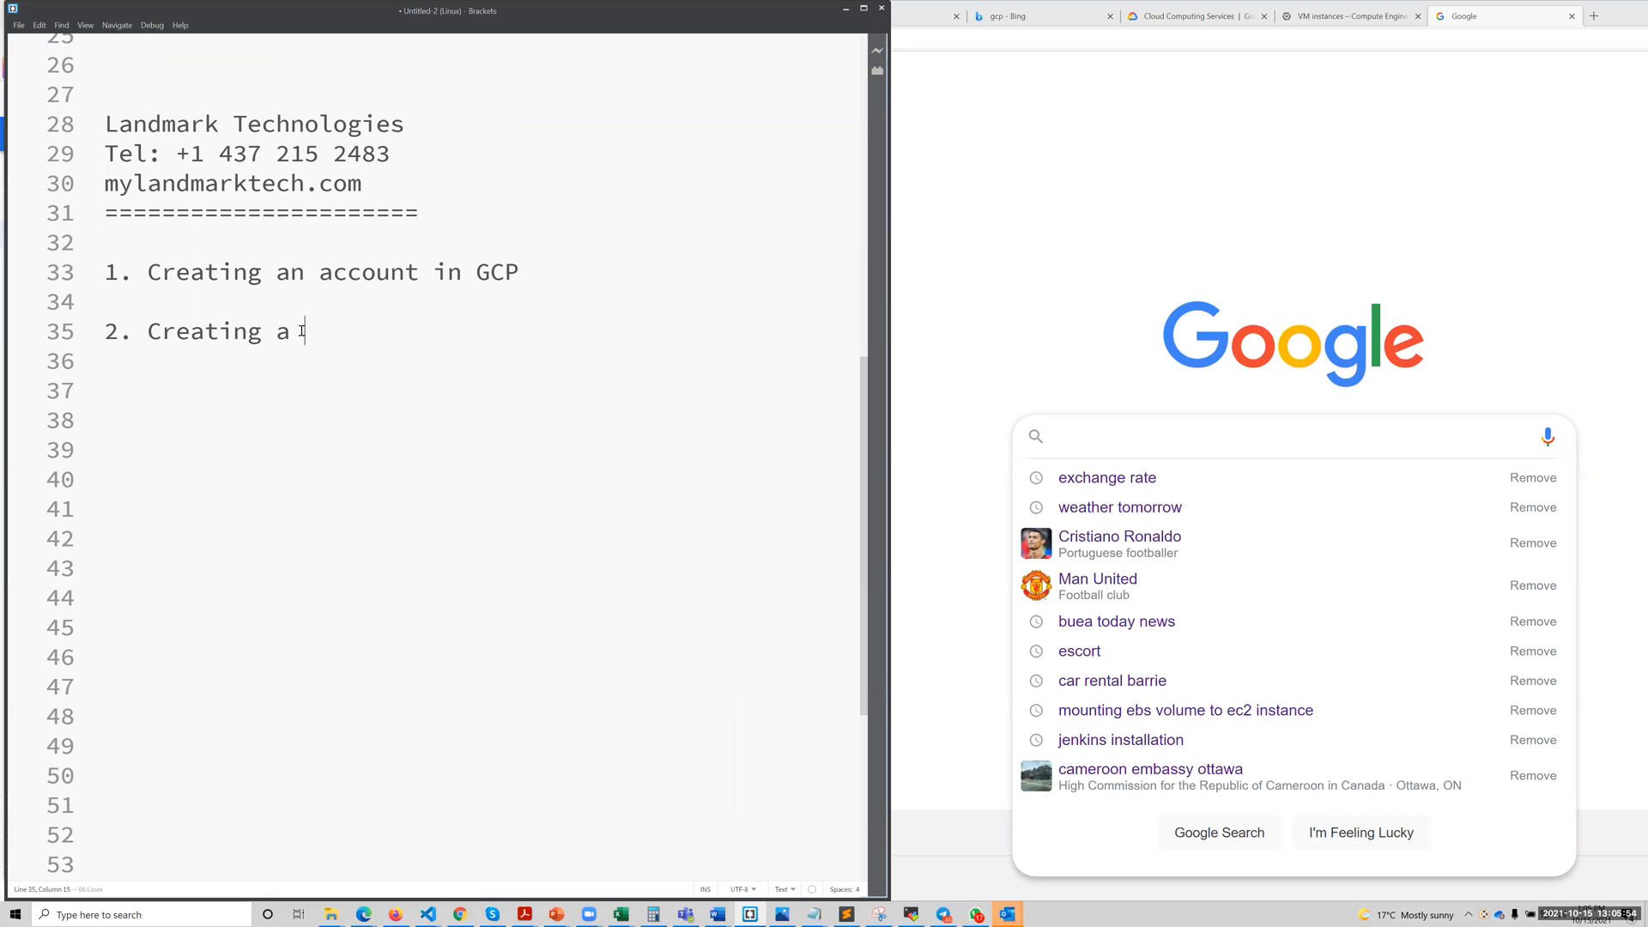
{"action": "key", "text": "Caps_Lock"}
{"action": "type", "text": "Li"}
{"action": "key", "text": "Caps_Lock"}
{"action": "type", "text": "inux "}
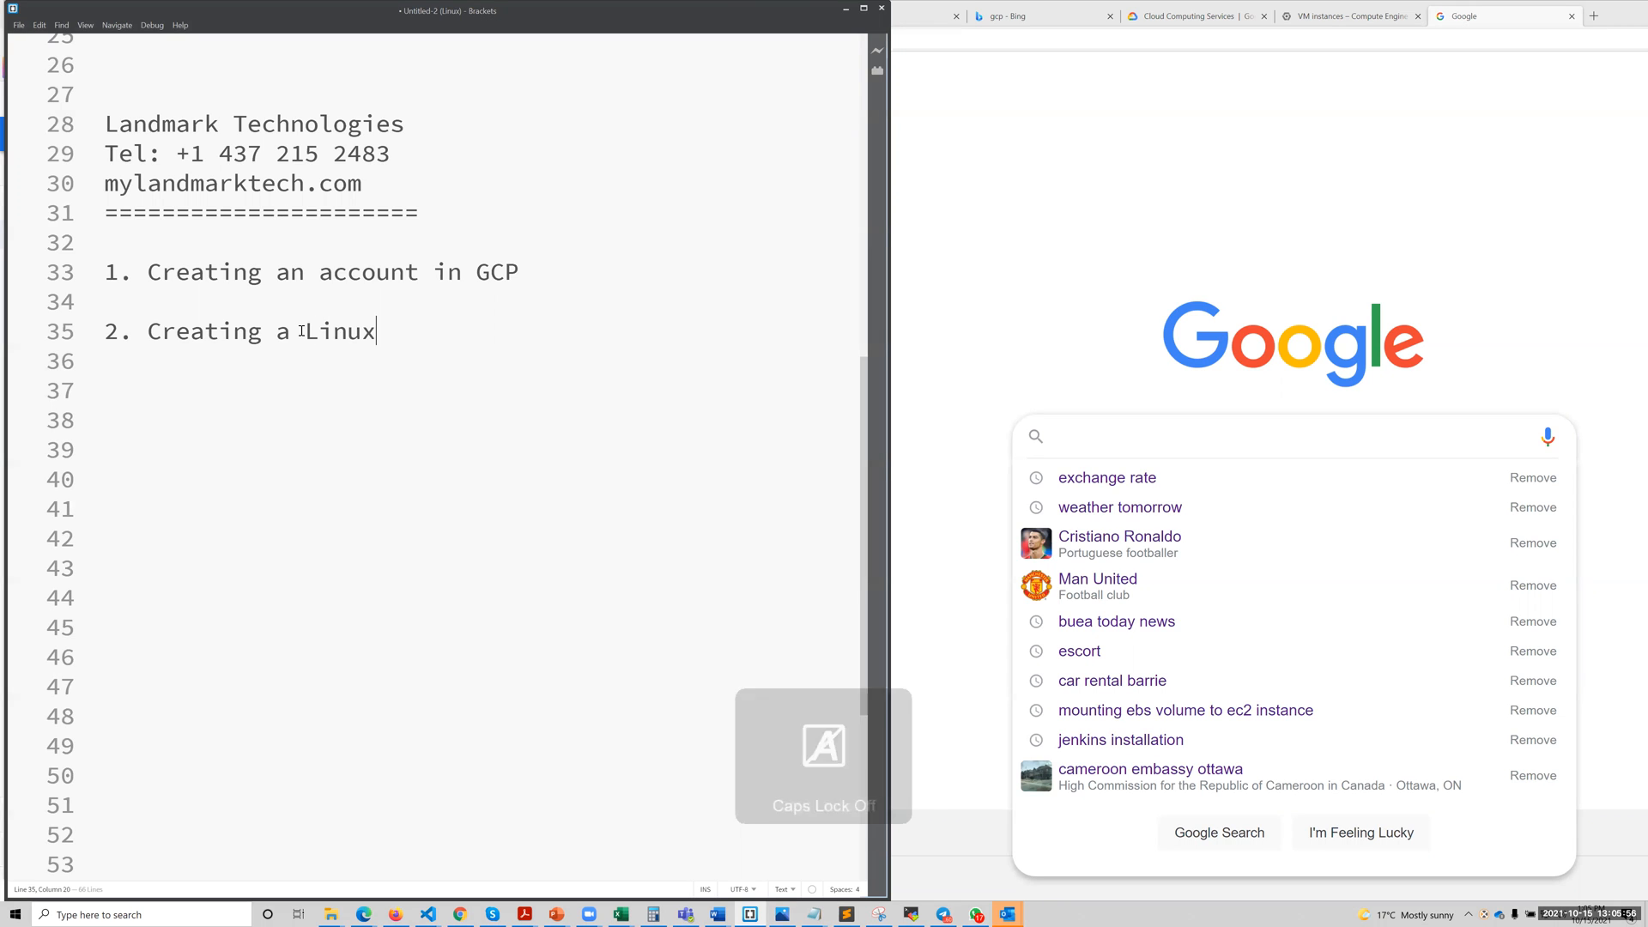
{"action": "type", "text": "server "}
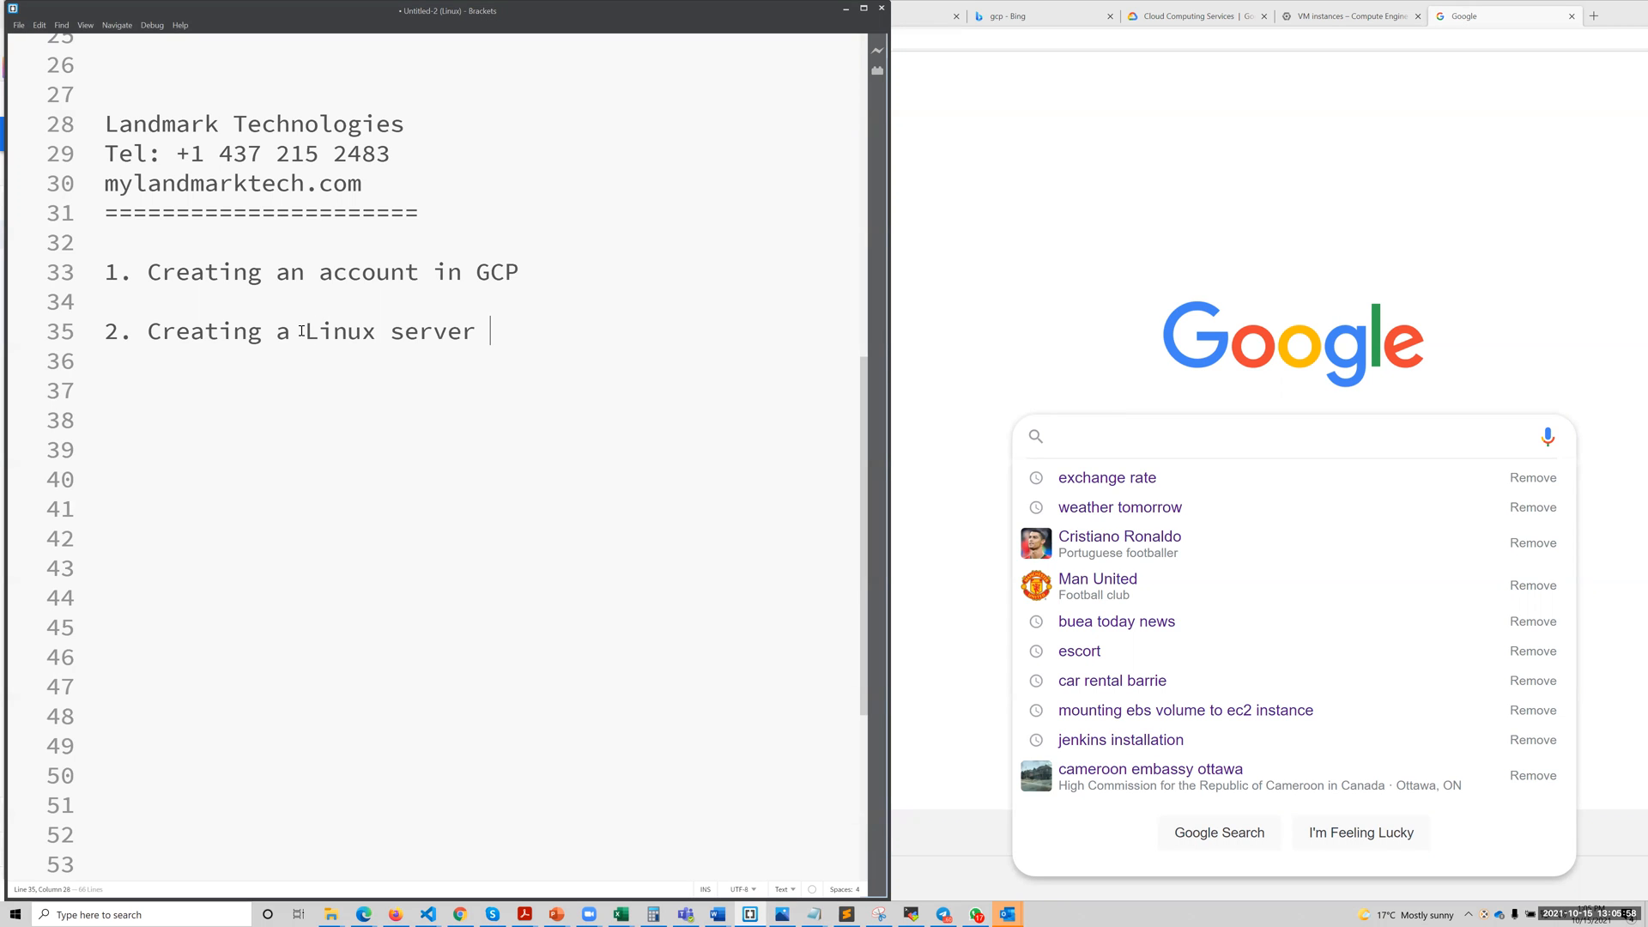
{"action": "type", "text": "in"}
{"action": "key", "text": "Caps_Lock"}
{"action": "type", "text": "GCP"}
Add the third agenda item "3. CONNECT TO THE LINUX SERVER VIA SSH", leaving a blank line before it.
{"action": "key", "text": "Return"}
{"action": "key", "text": "Return"}
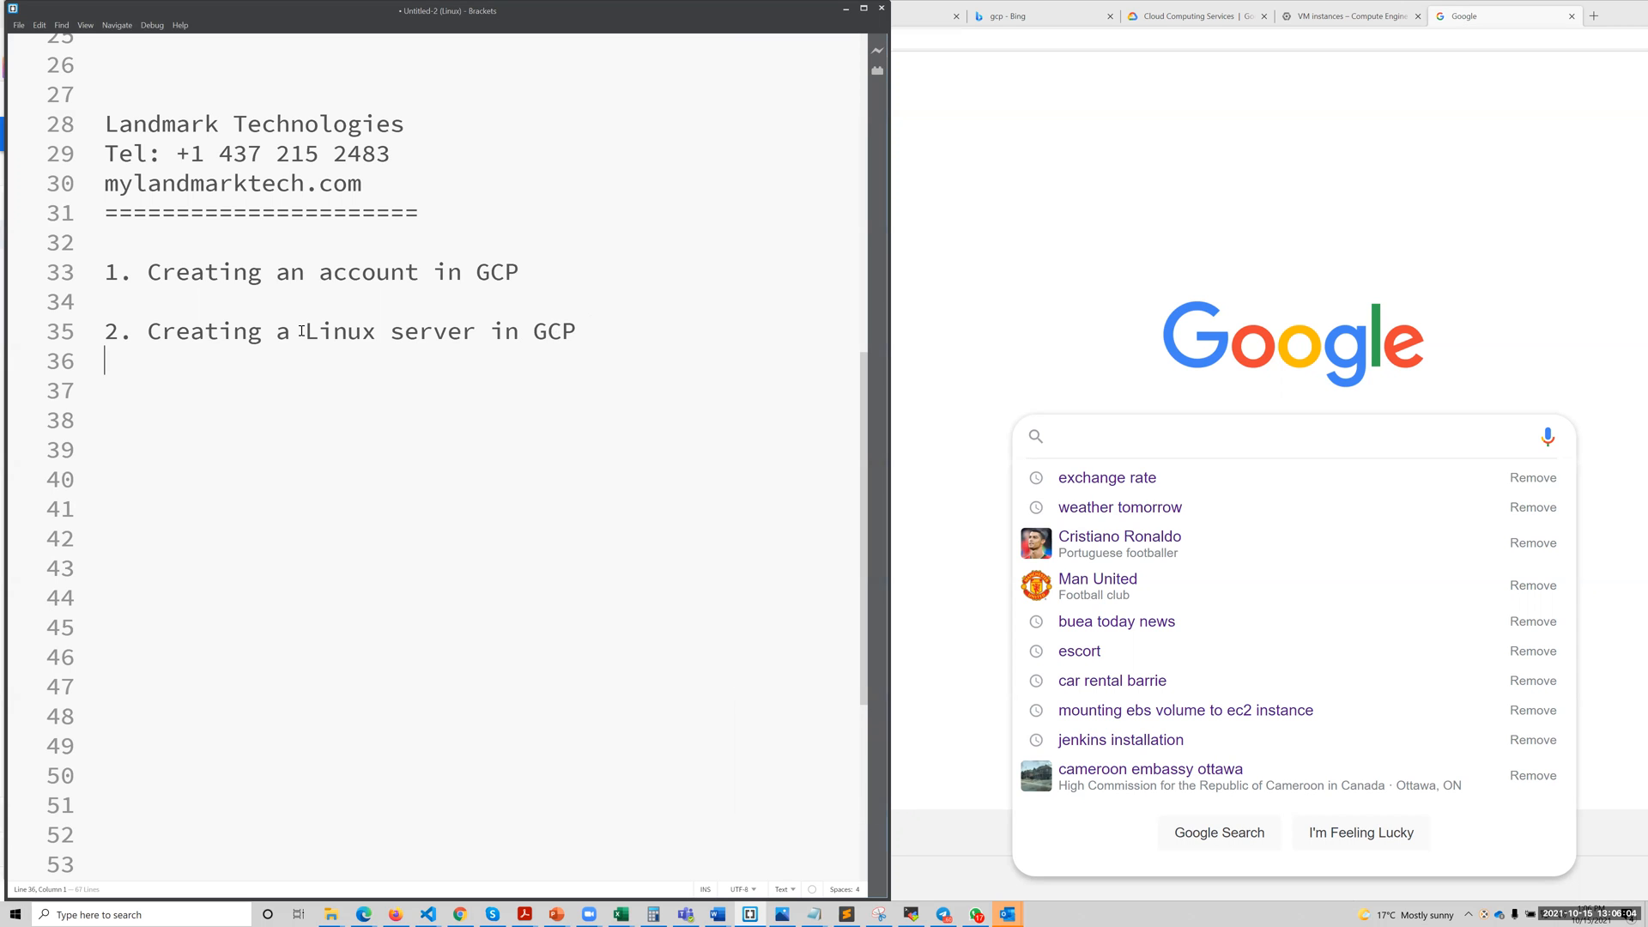
{"action": "type", "text": "3."}
{"action": "key", "text": "Caps_Lock"}
{"action": "type", "text": "C"}
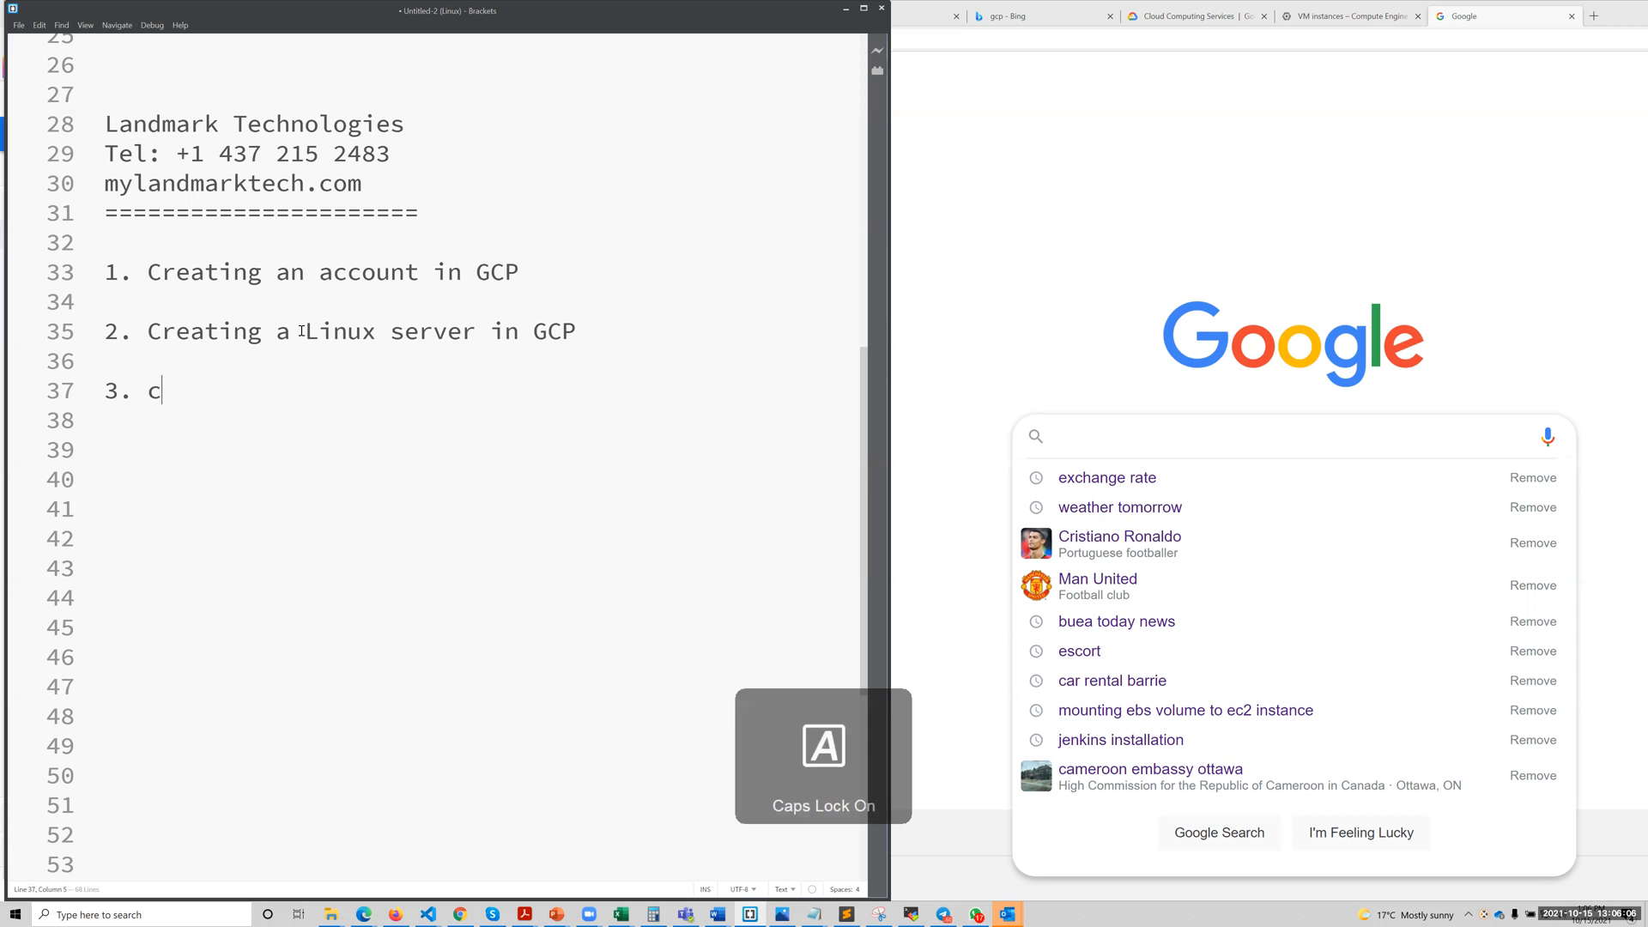
{"action": "type", "text": "ONNECT"}
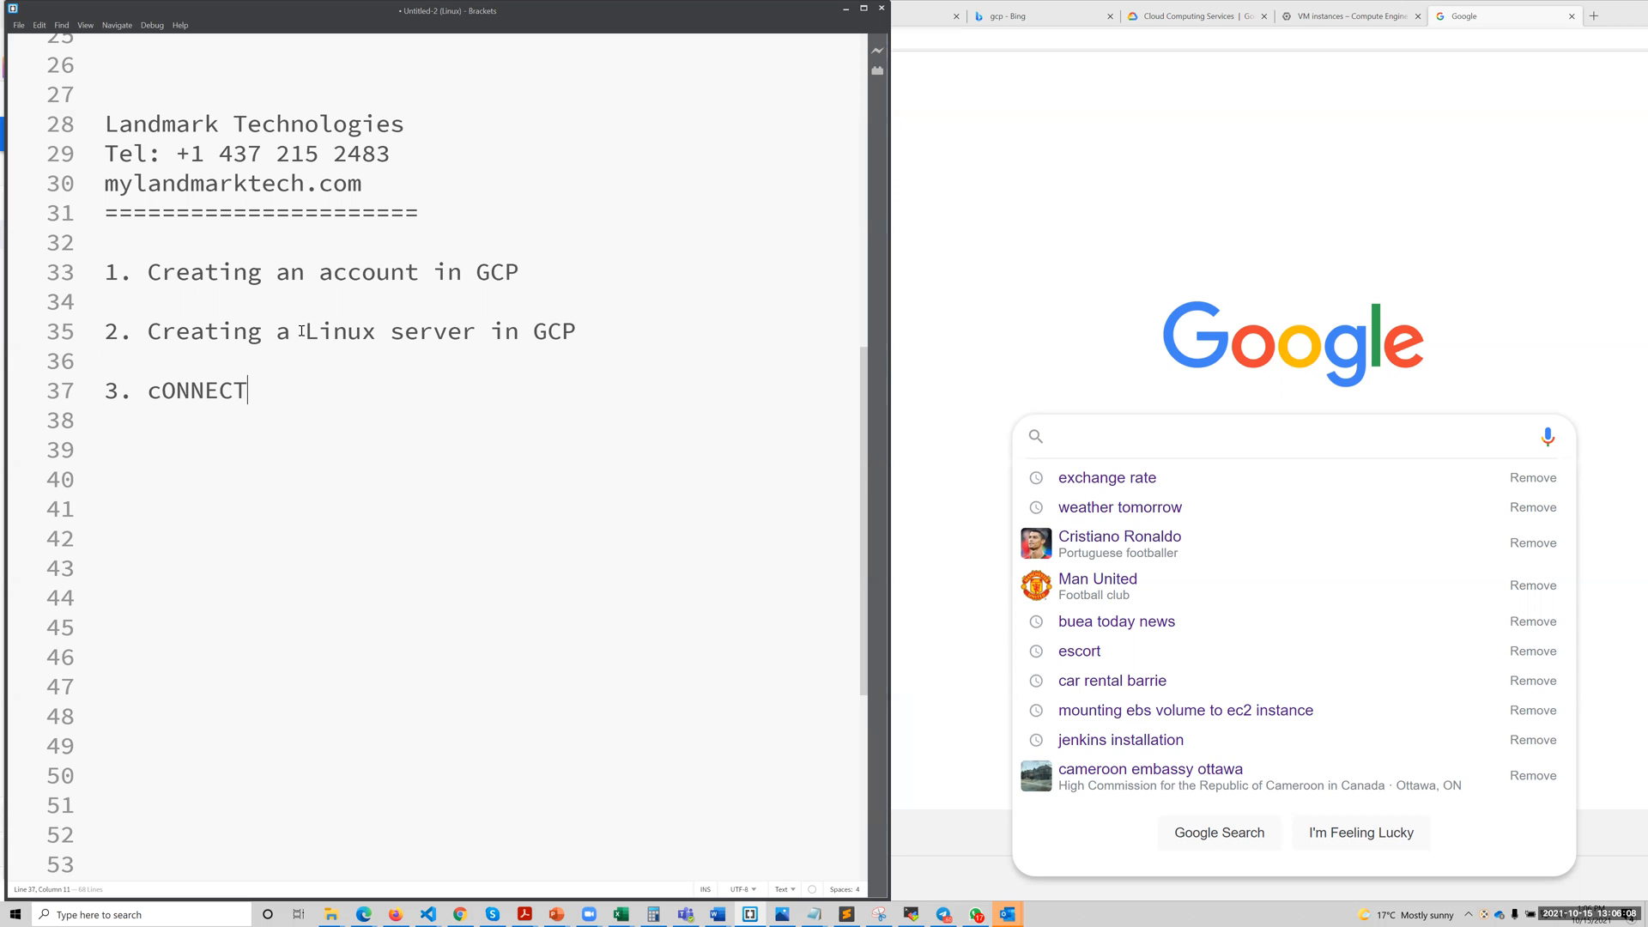
{"action": "key", "text": "Left"}
{"action": "key", "text": "Left"}
{"action": "key", "text": "Left"}
{"action": "key", "text": "Left"}
{"action": "key", "text": "Left"}
{"action": "key", "text": "Left"}
{"action": "key", "text": "BackSpace"}
{"action": "type", "text": "C"}
{"action": "key", "text": "End"}
{"action": "key", "text": "Return"}
{"action": "type", "text": "TO THE LINU"}
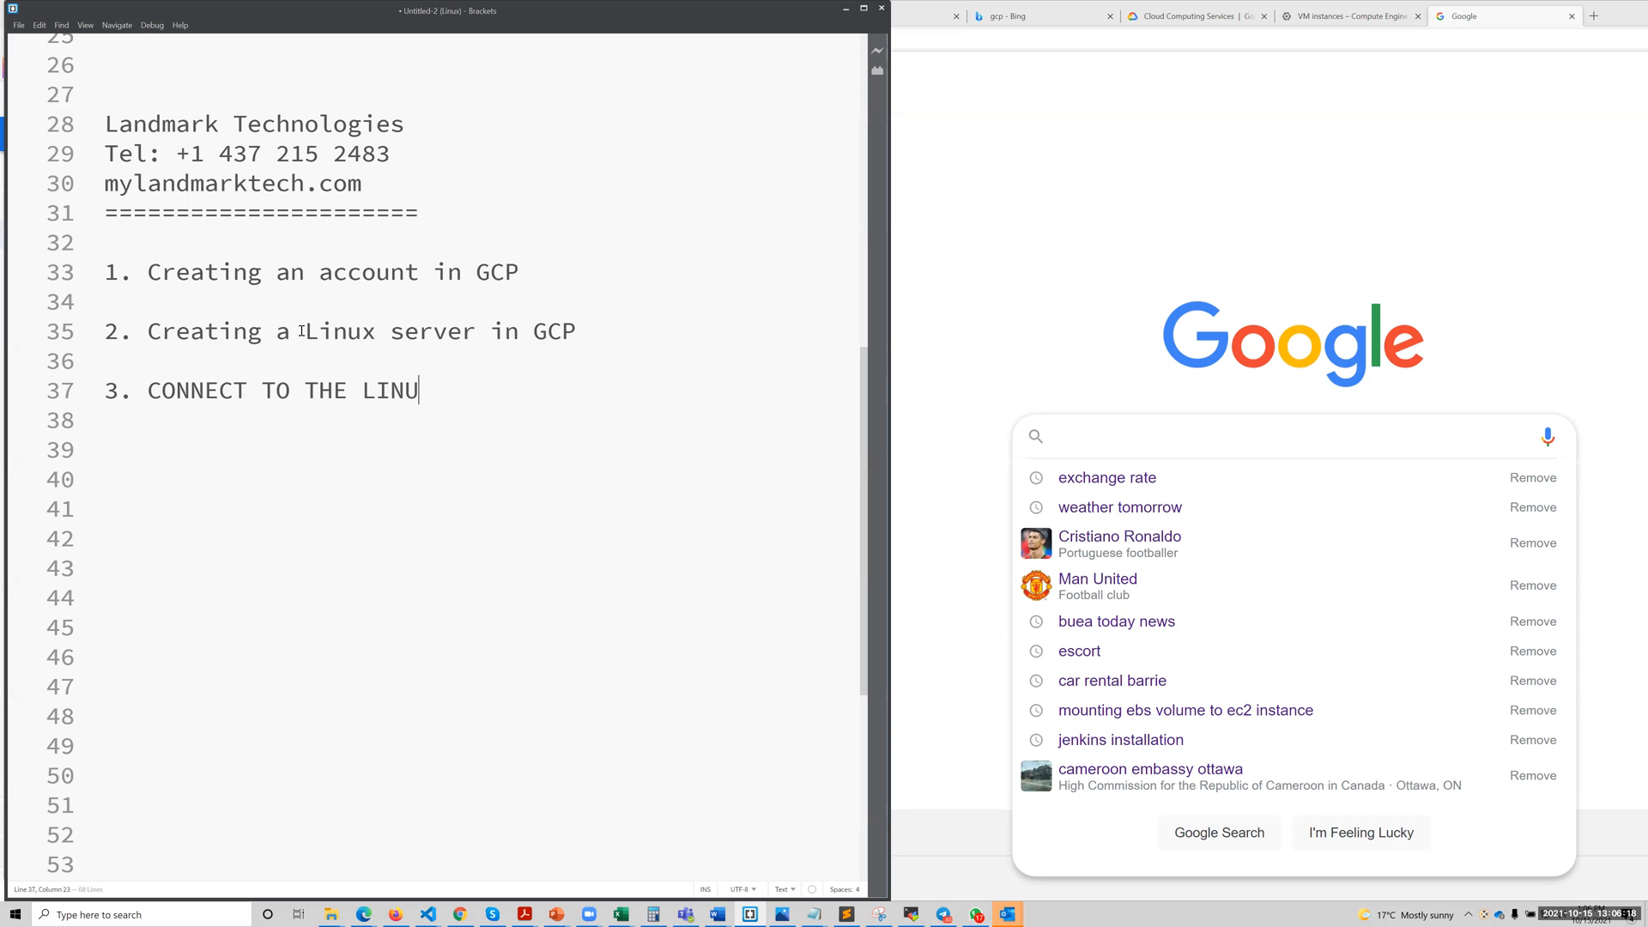
{"action": "type", "text": "X SERVER VIA SS"}
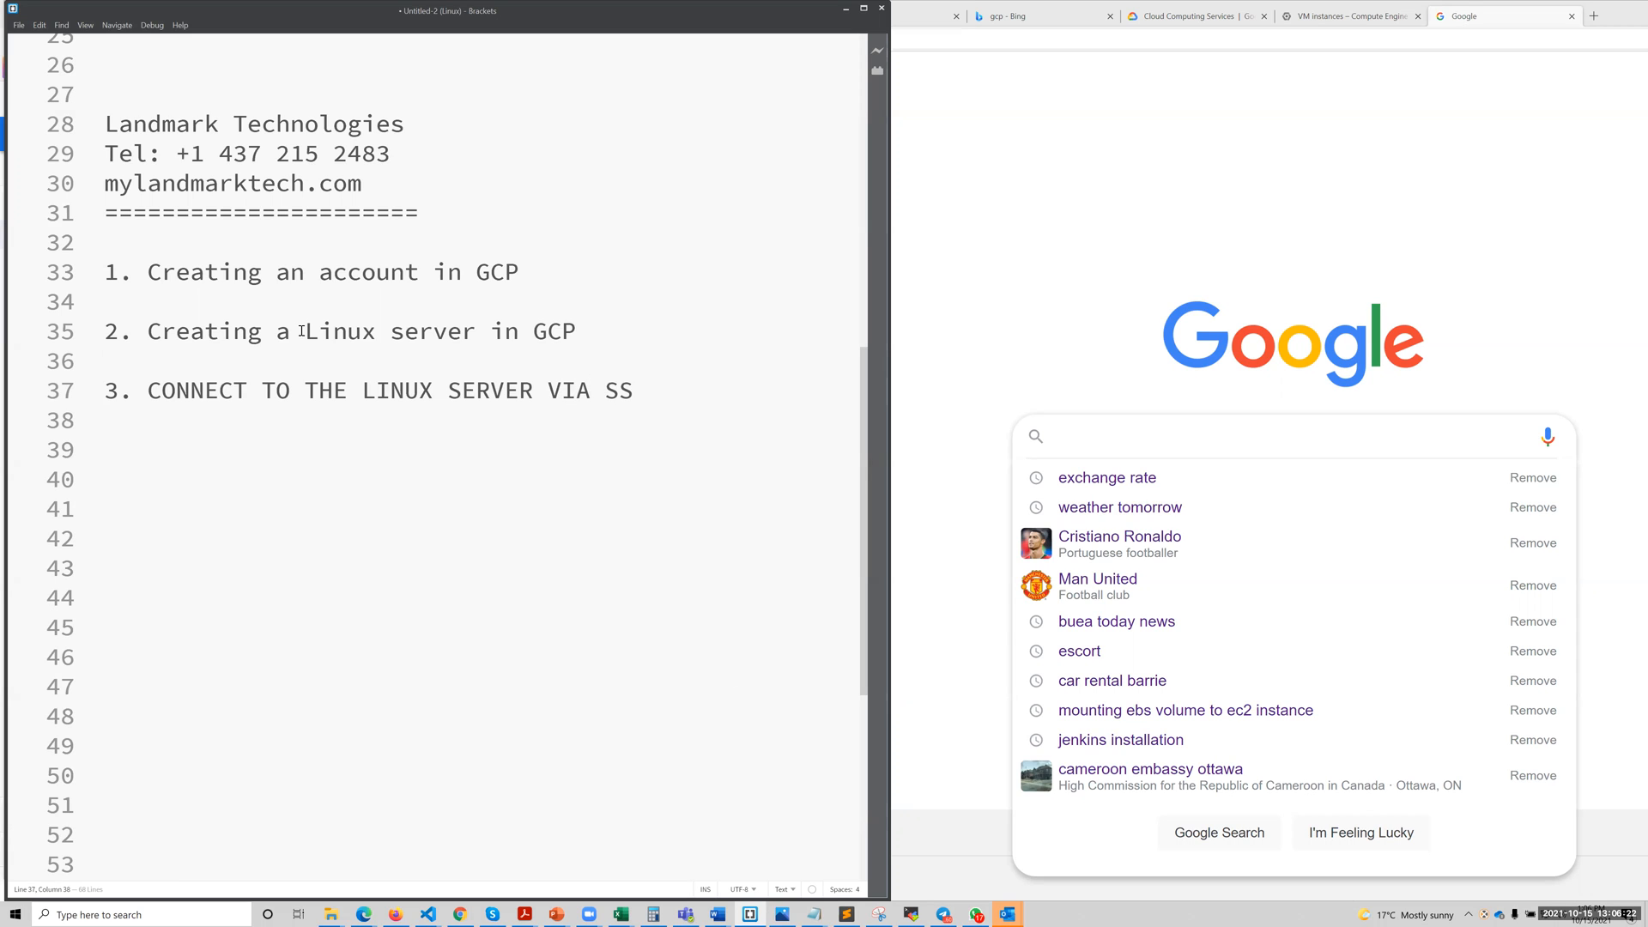
{"action": "type", "text": "H"}
Resize the notes editor and the Edge browser so they sit side by side with the full agenda readable.
{"action": "left_click", "coordinate": [1476, 307]}
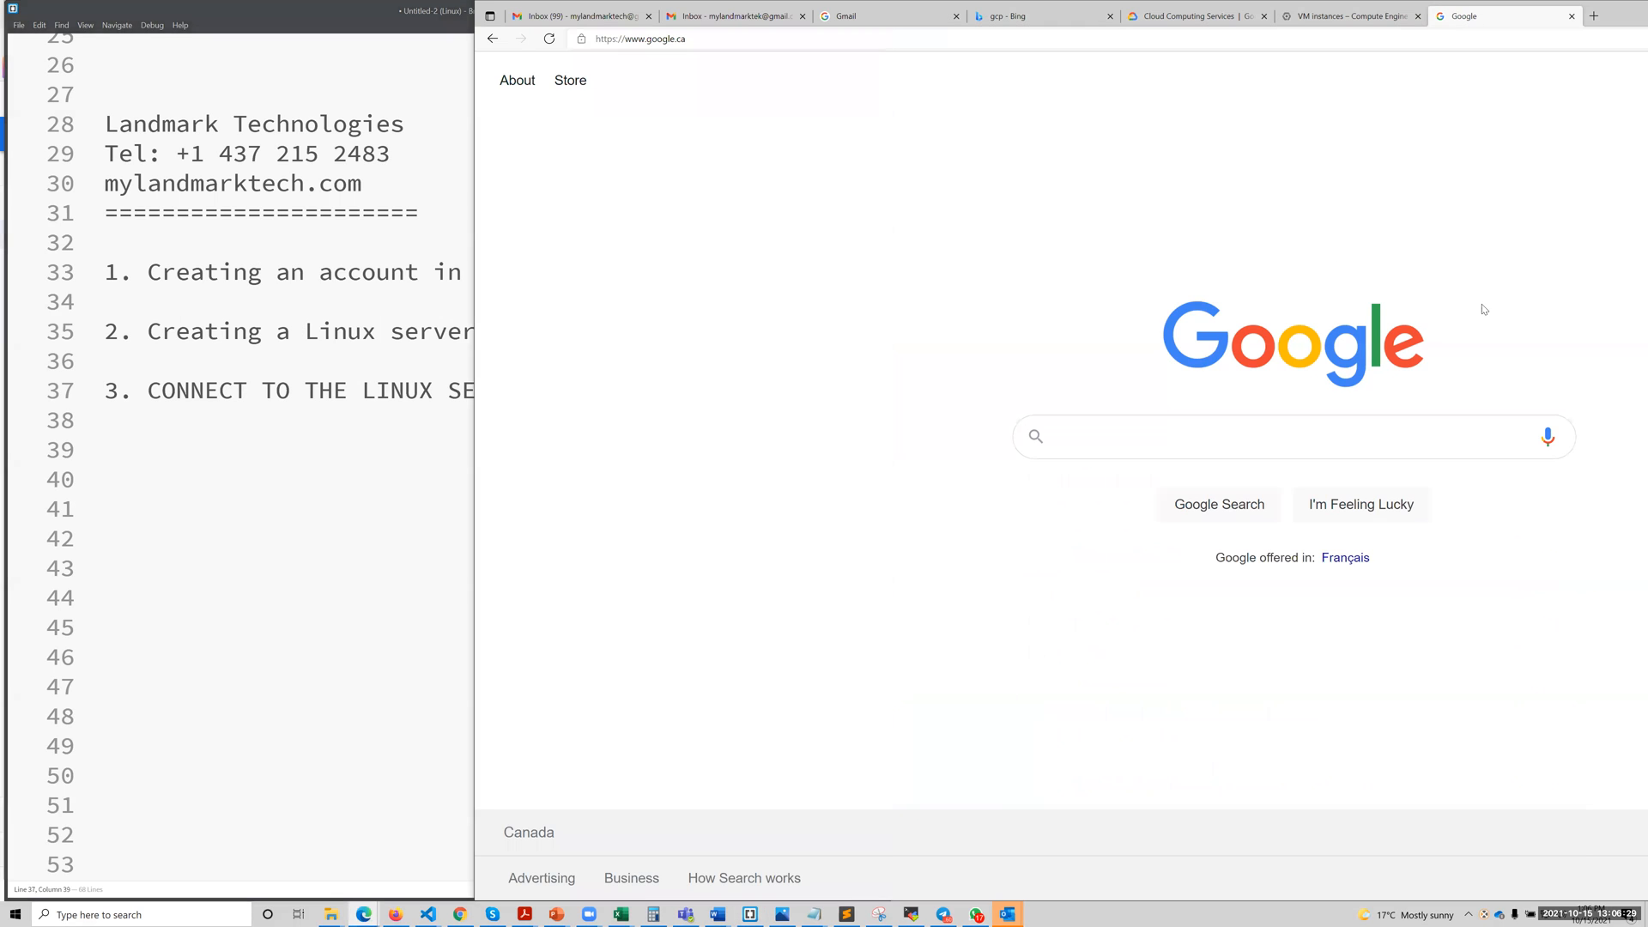
{"action": "left_click", "coordinate": [404, 434]}
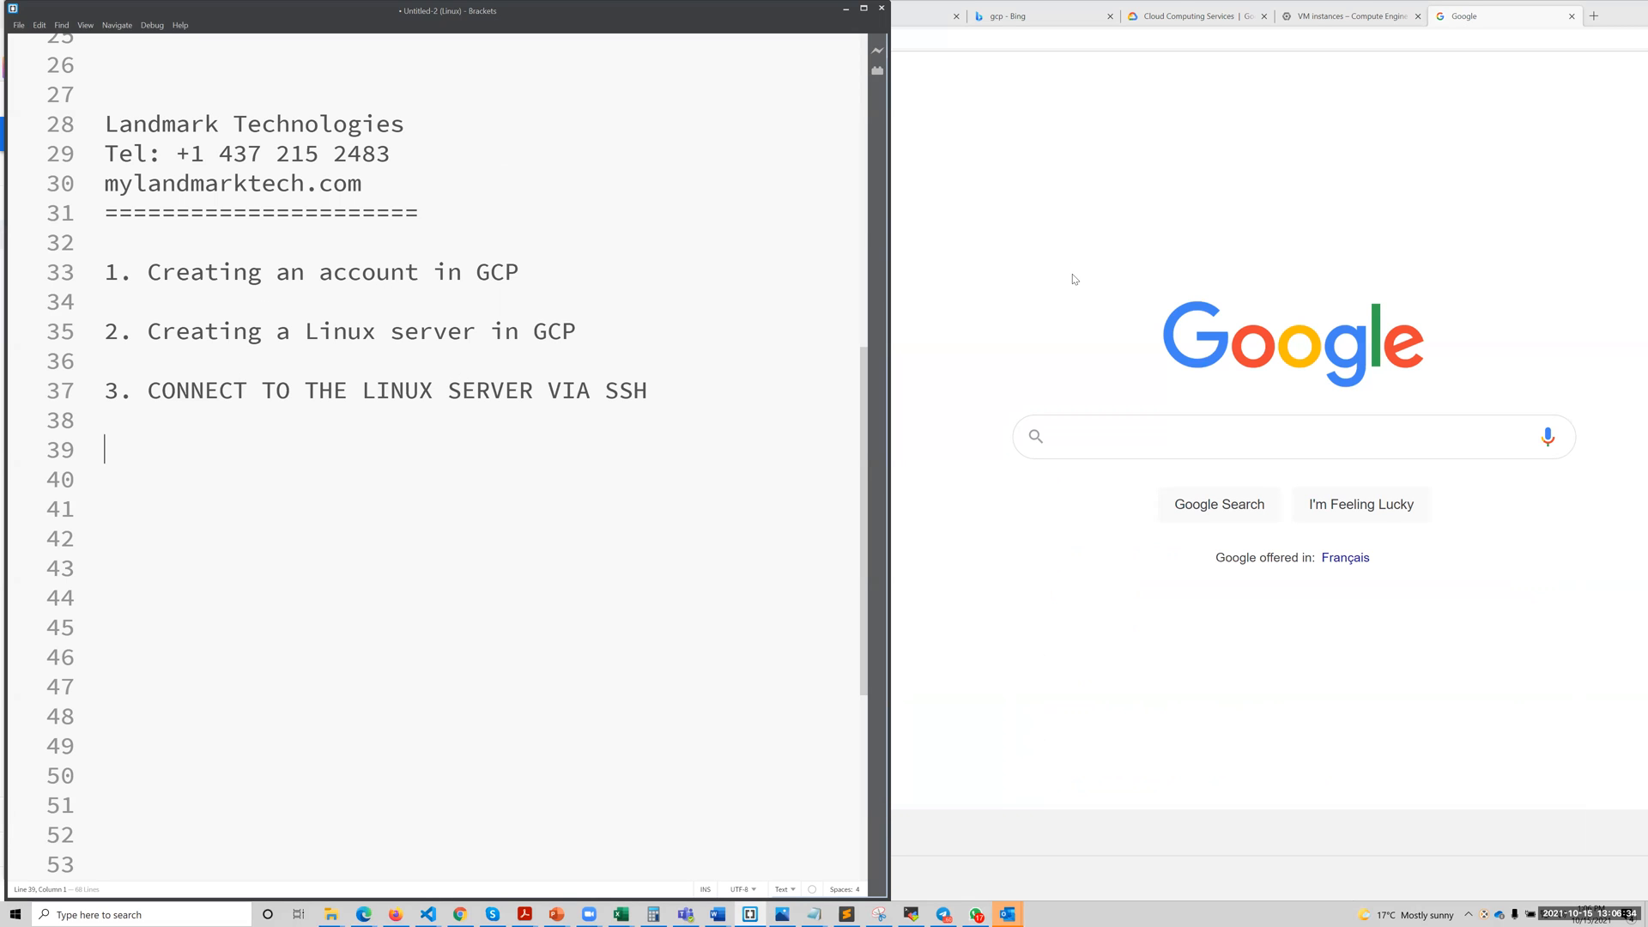
{"action": "left_click", "coordinate": [1107, 434]}
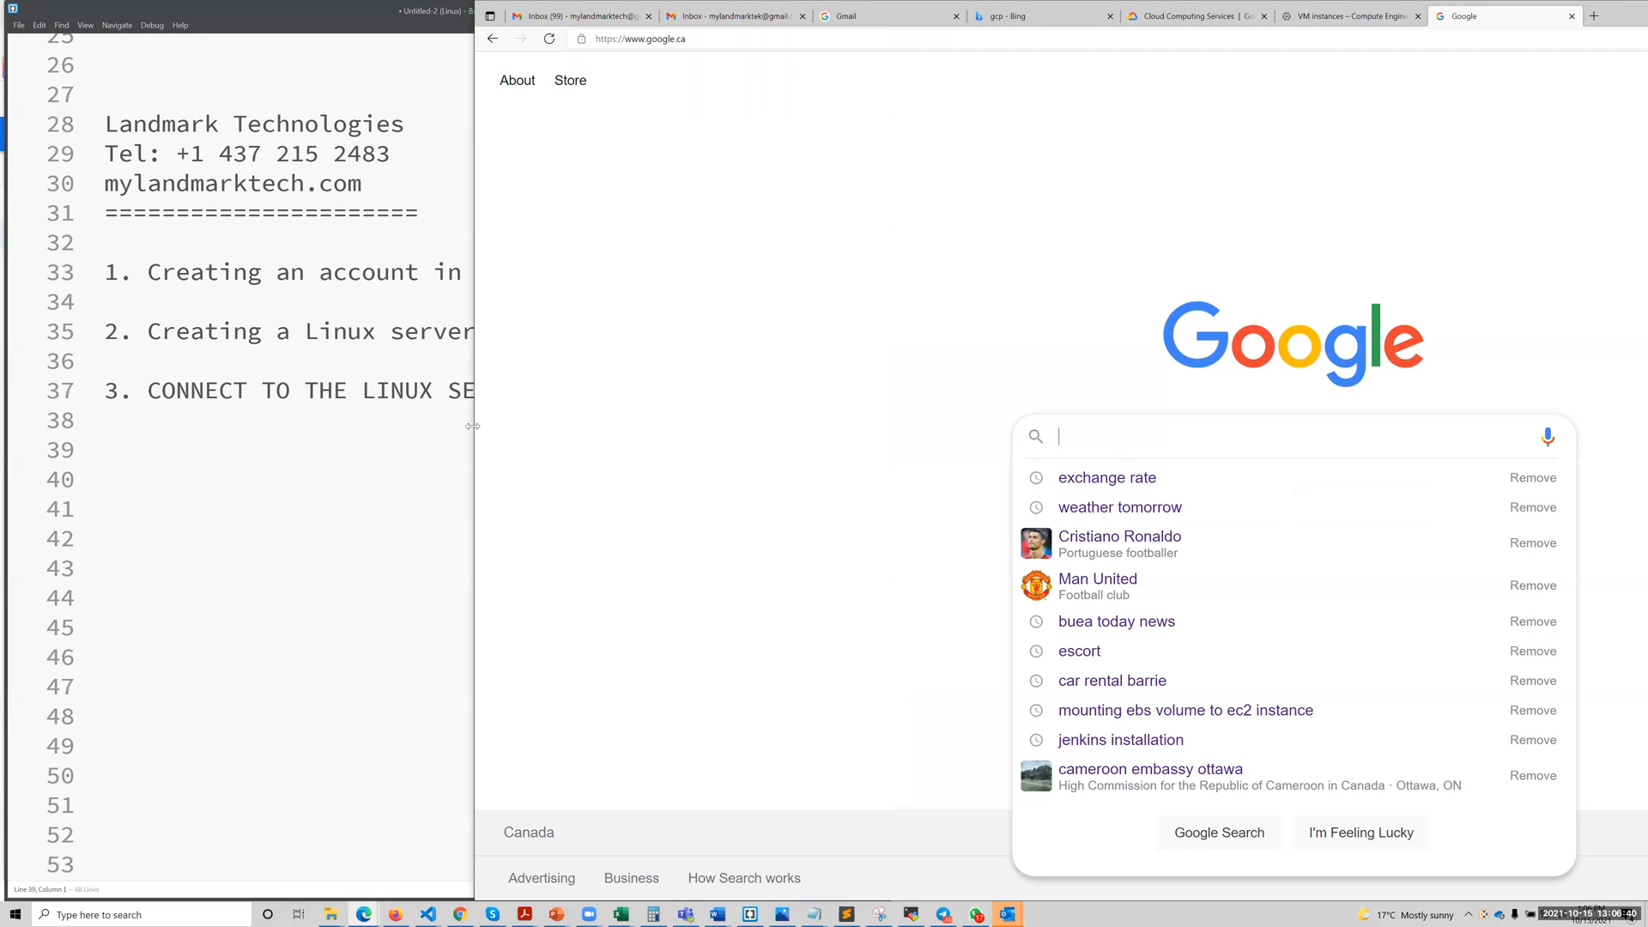
{"action": "left_click_drag", "start_coordinate": [473, 425], "coordinate": [790, 425]}
{"action": "left_click", "coordinate": [643, 455]}
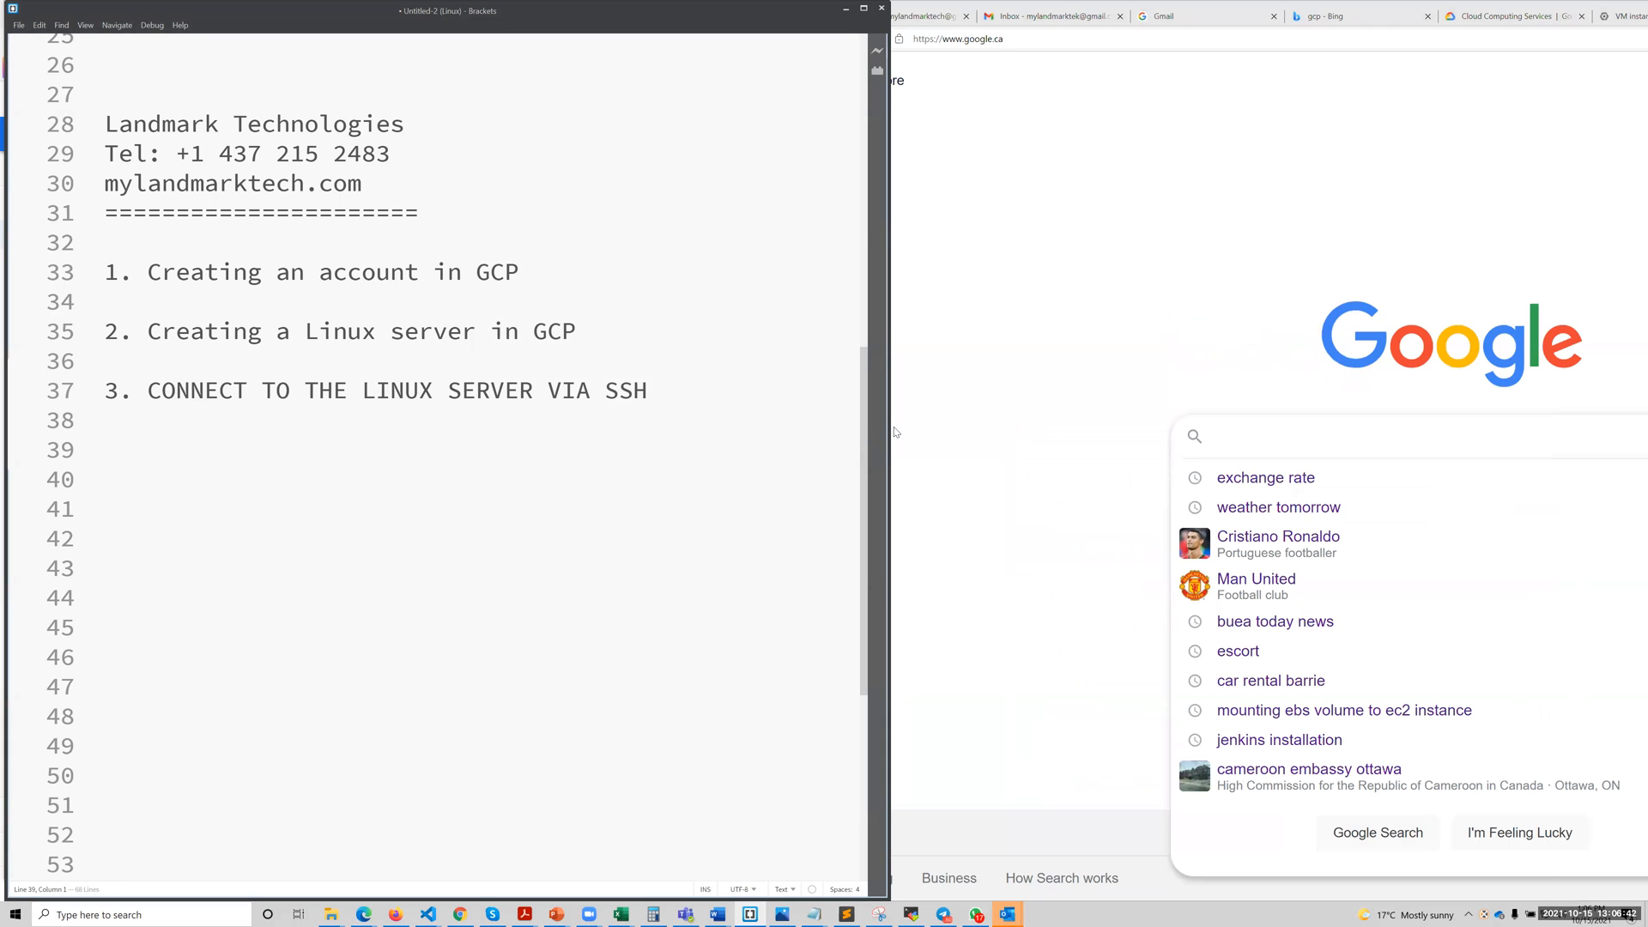
{"action": "left_click_drag", "start_coordinate": [889, 427], "coordinate": [704, 404]}
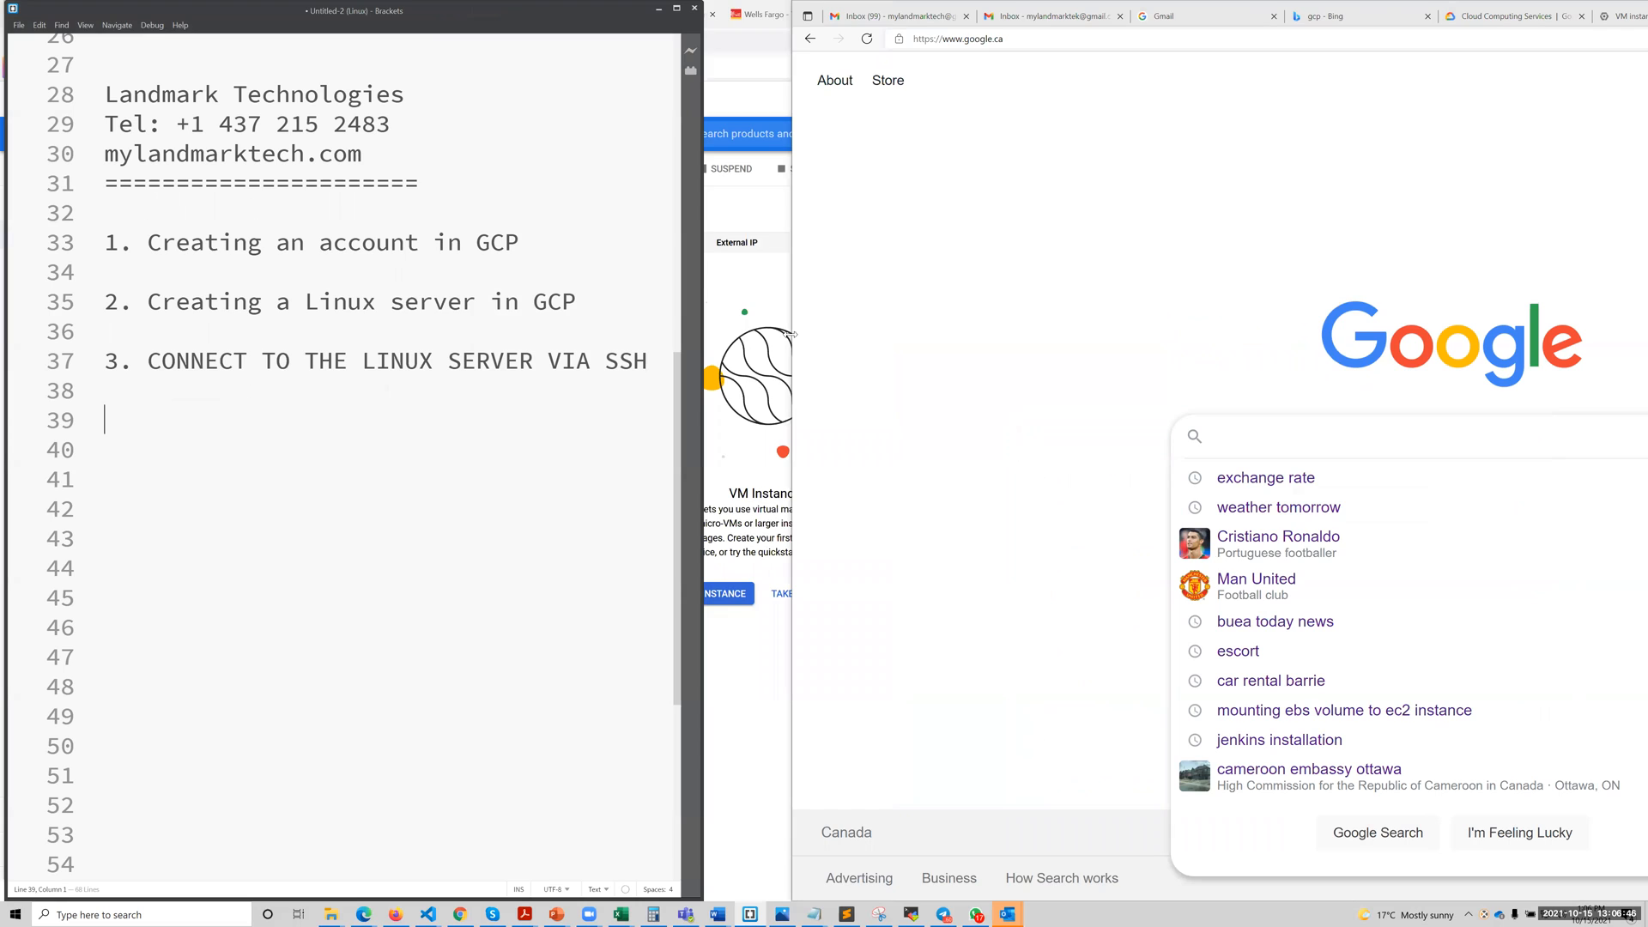
{"action": "left_click_drag", "start_coordinate": [789, 334], "coordinate": [701, 336]}
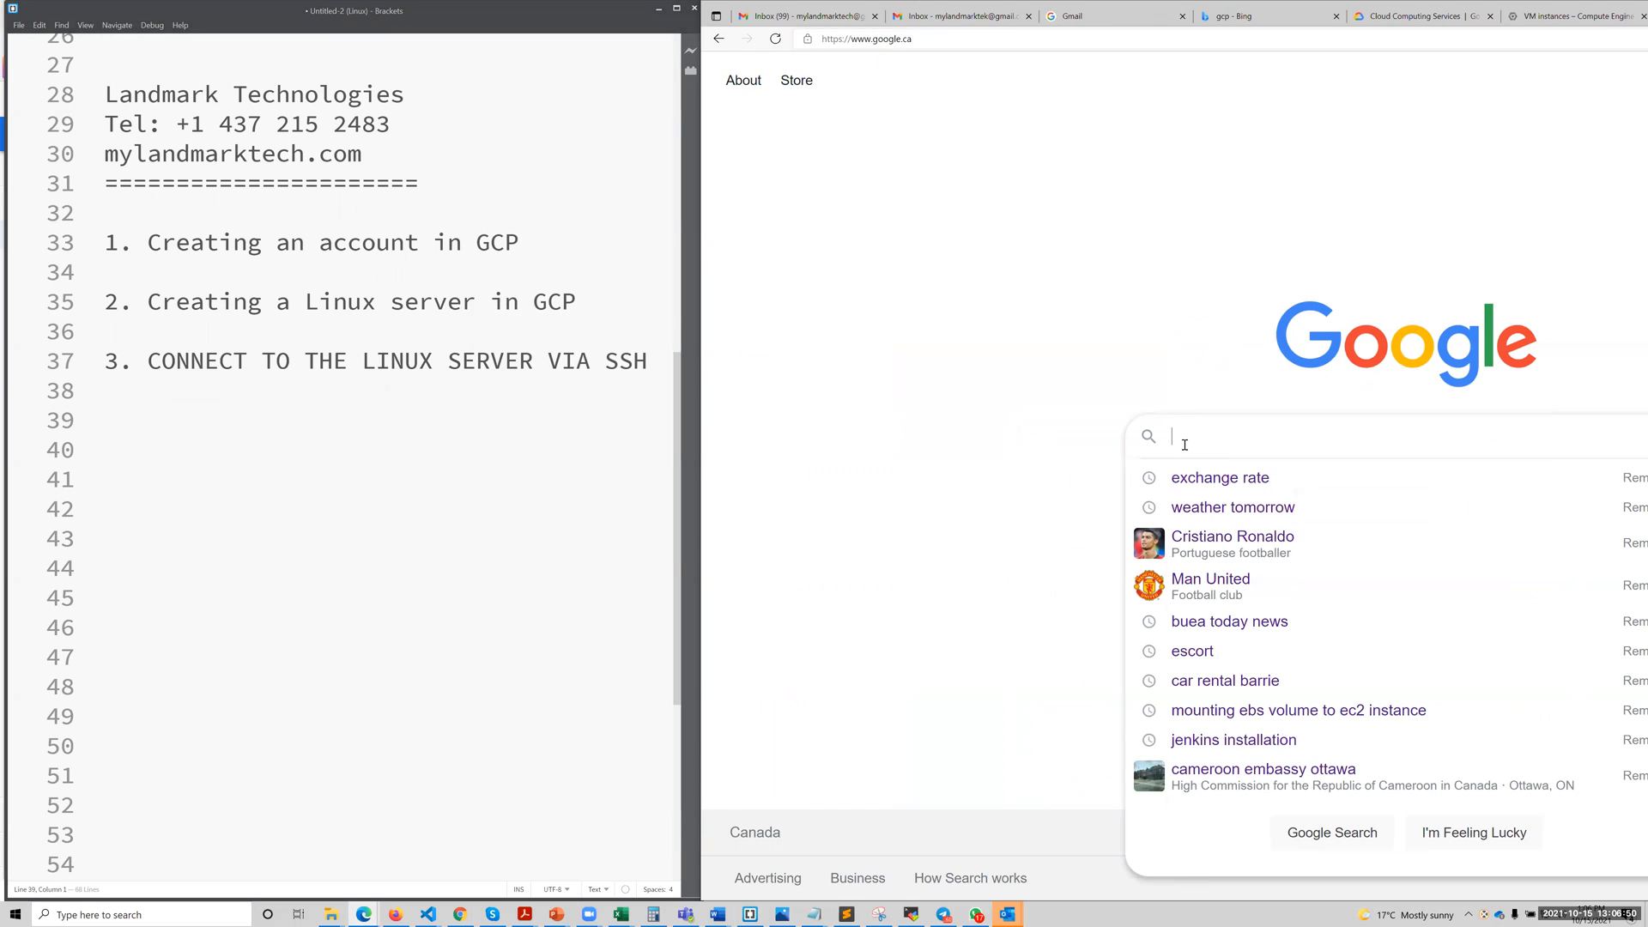
Search Google for "gcp console" and open the Google Cloud Platform result.
{"action": "type", "text": "GCP"}
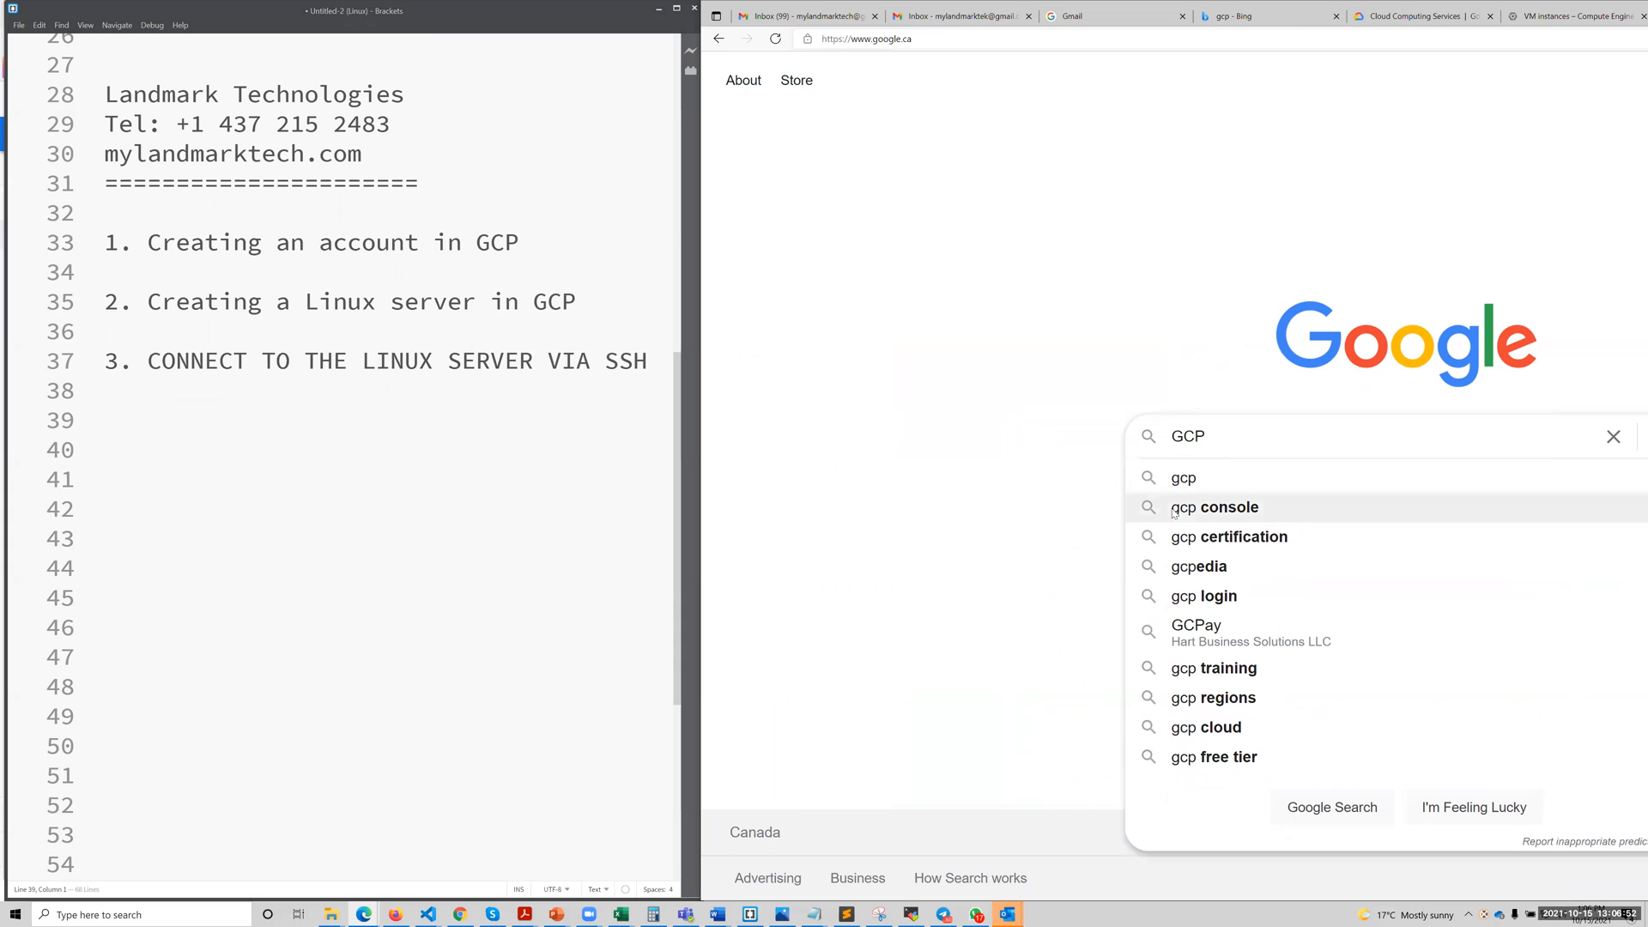
{"action": "left_click", "coordinate": [1198, 514]}
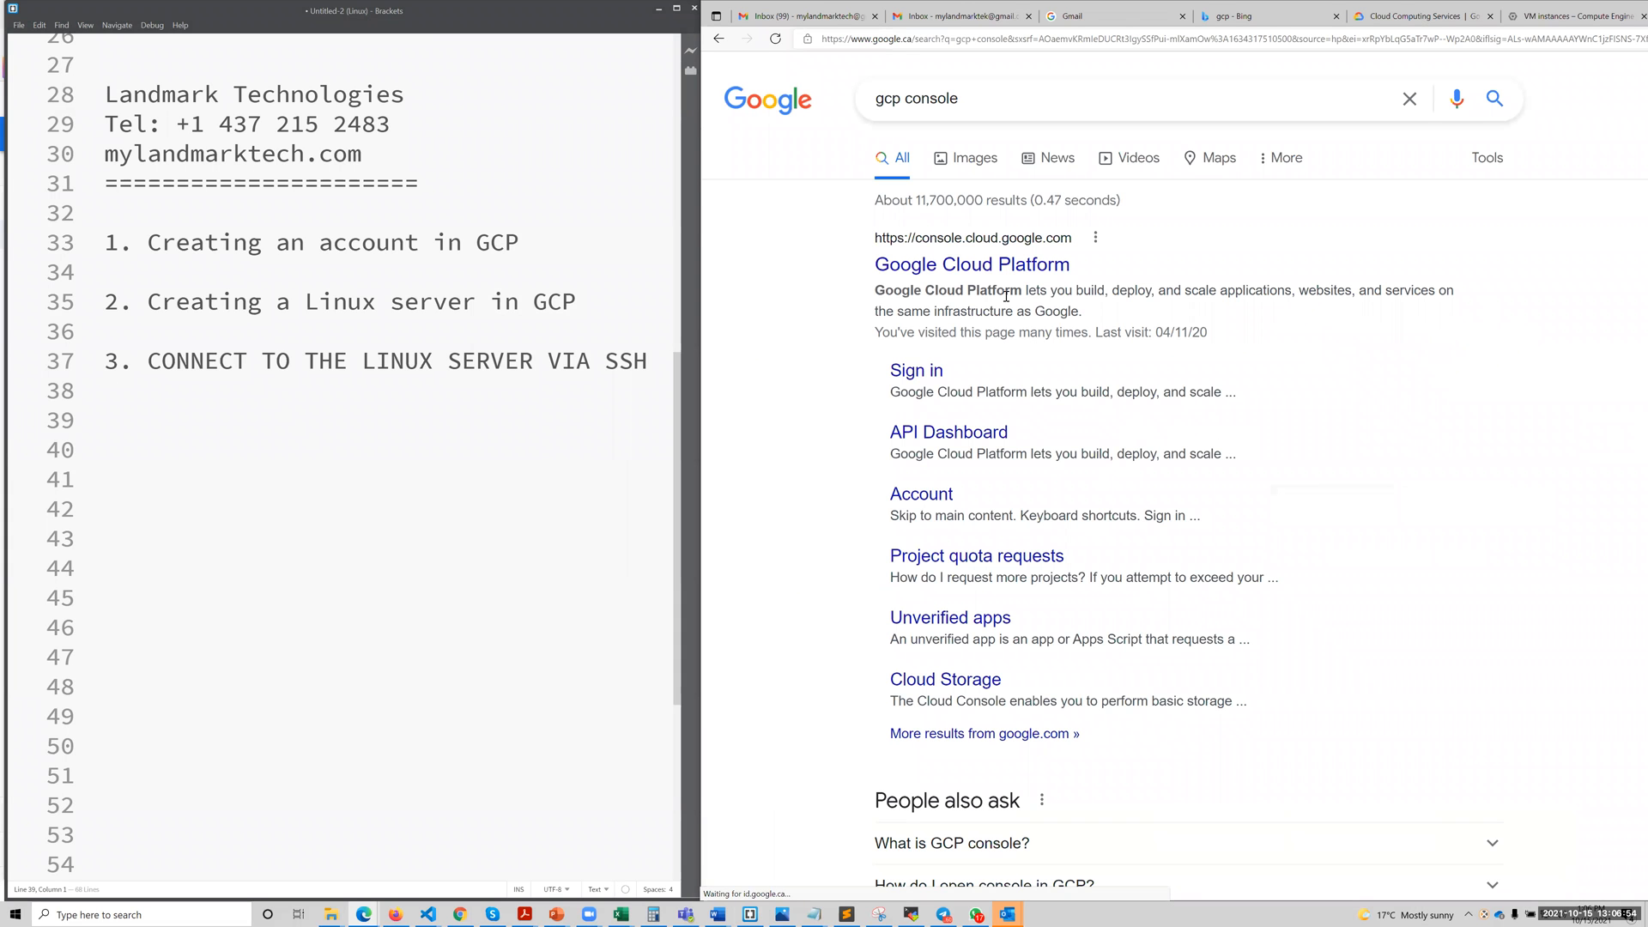
{"action": "left_click", "coordinate": [965, 266]}
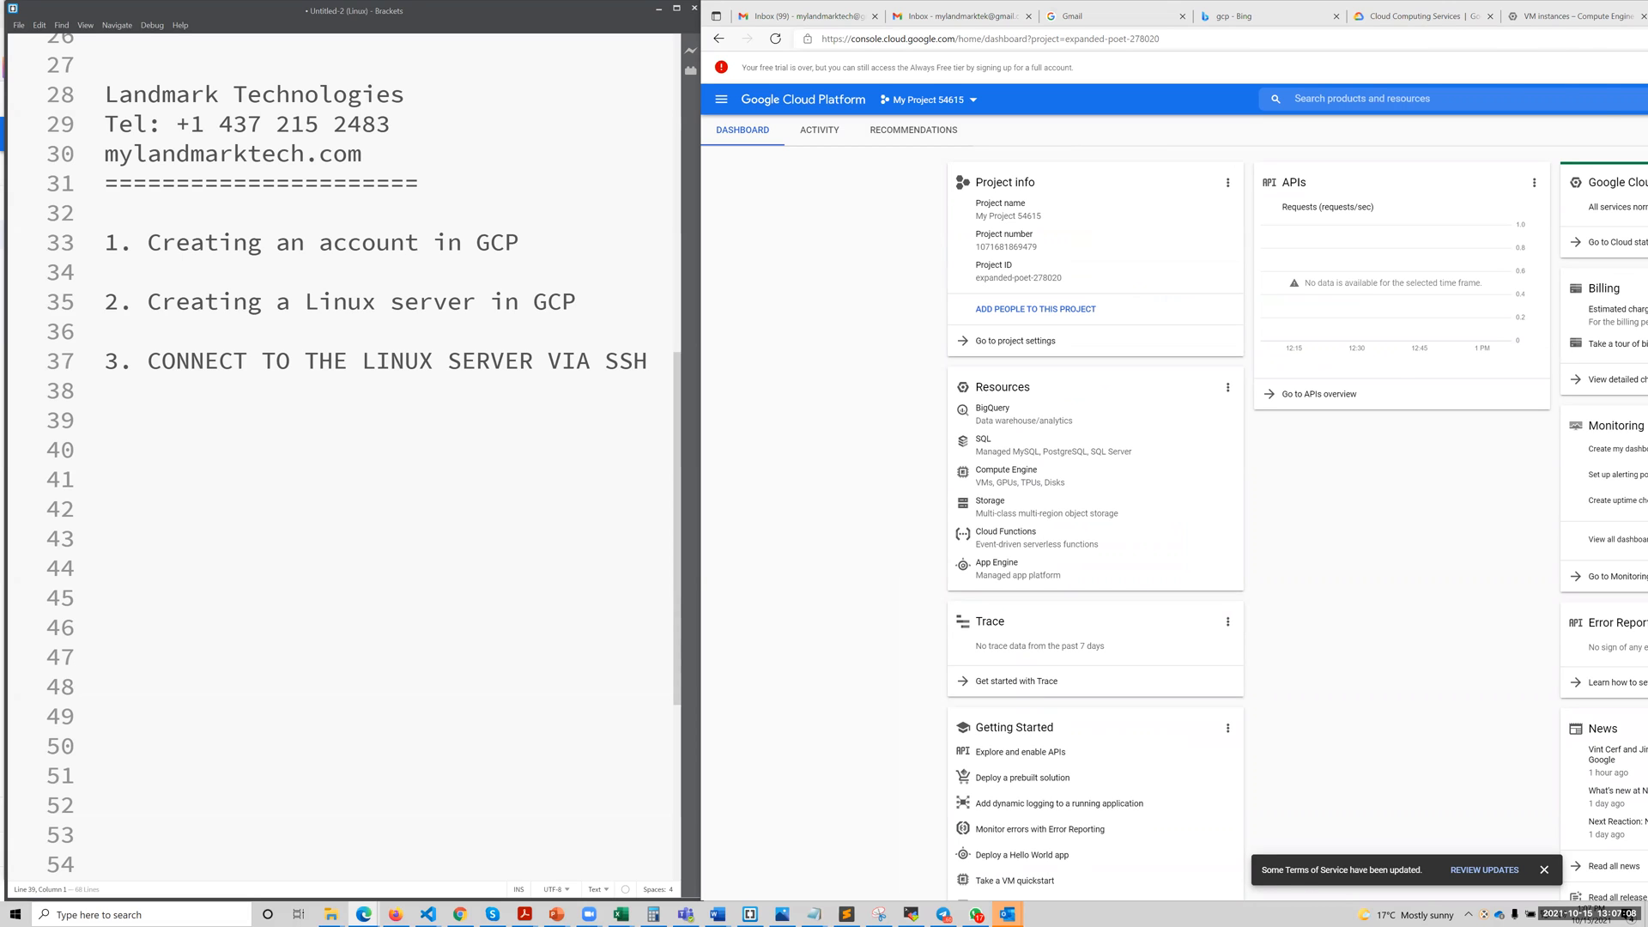
Switch the Google Cloud console to the landmark devops account.
{"action": "left_click", "coordinate": [1615, 99]}
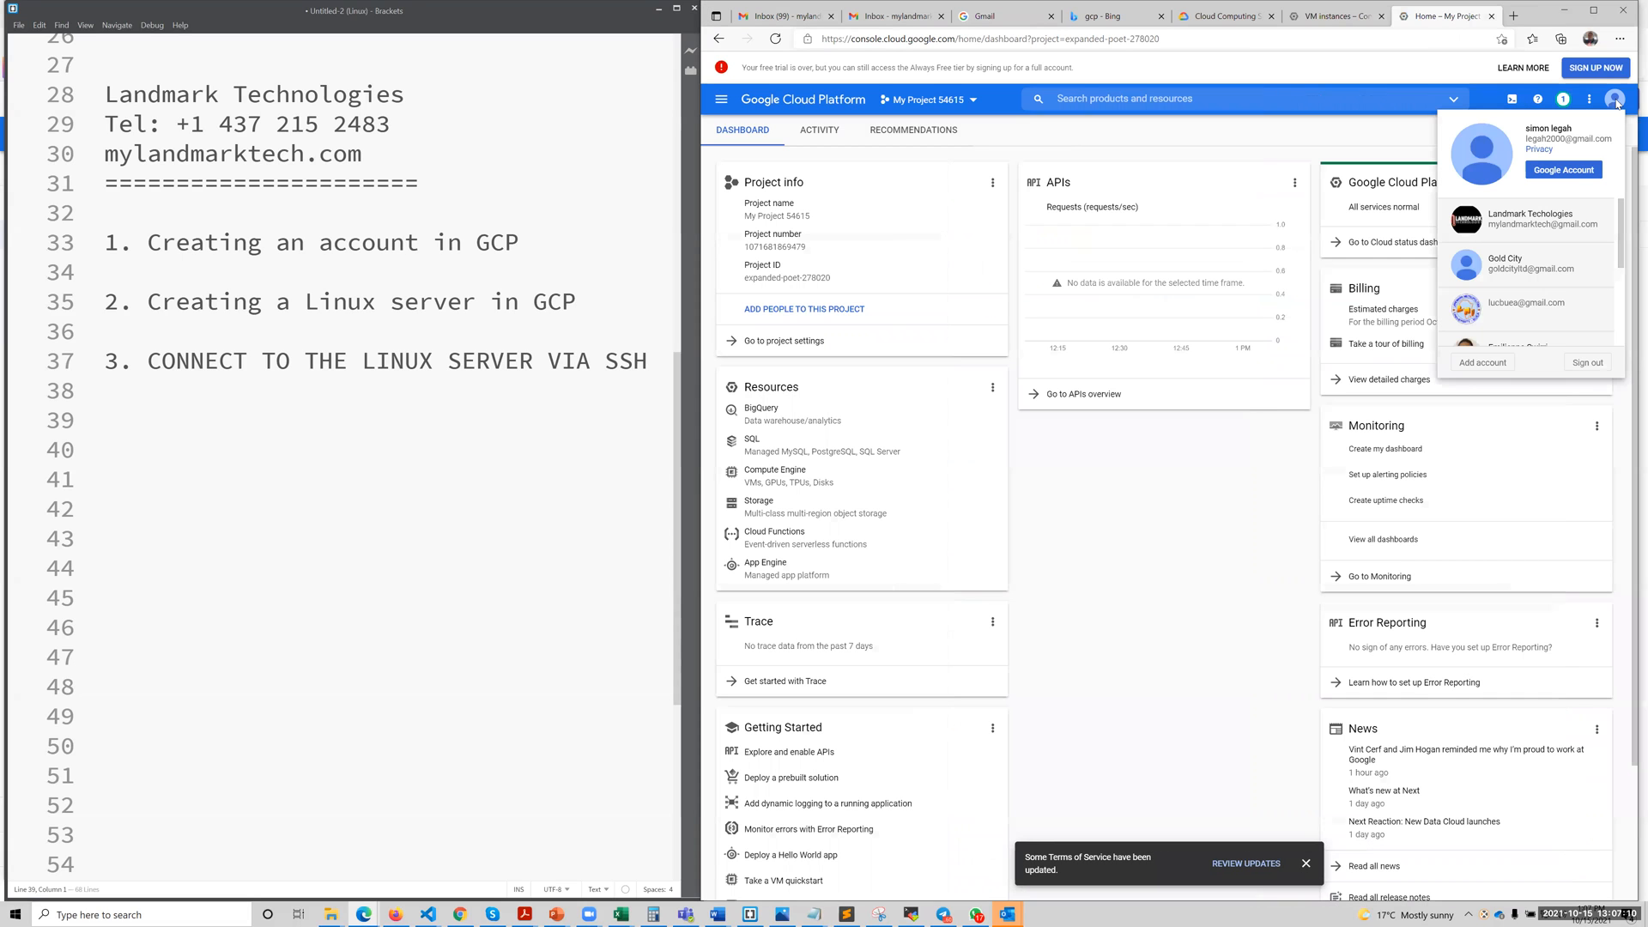
{"action": "scroll", "coordinate": [1568, 287], "scroll_direction": "down", "scroll_amount": 1}
{"action": "scroll", "coordinate": [1568, 288], "scroll_direction": "down", "scroll_amount": 3}
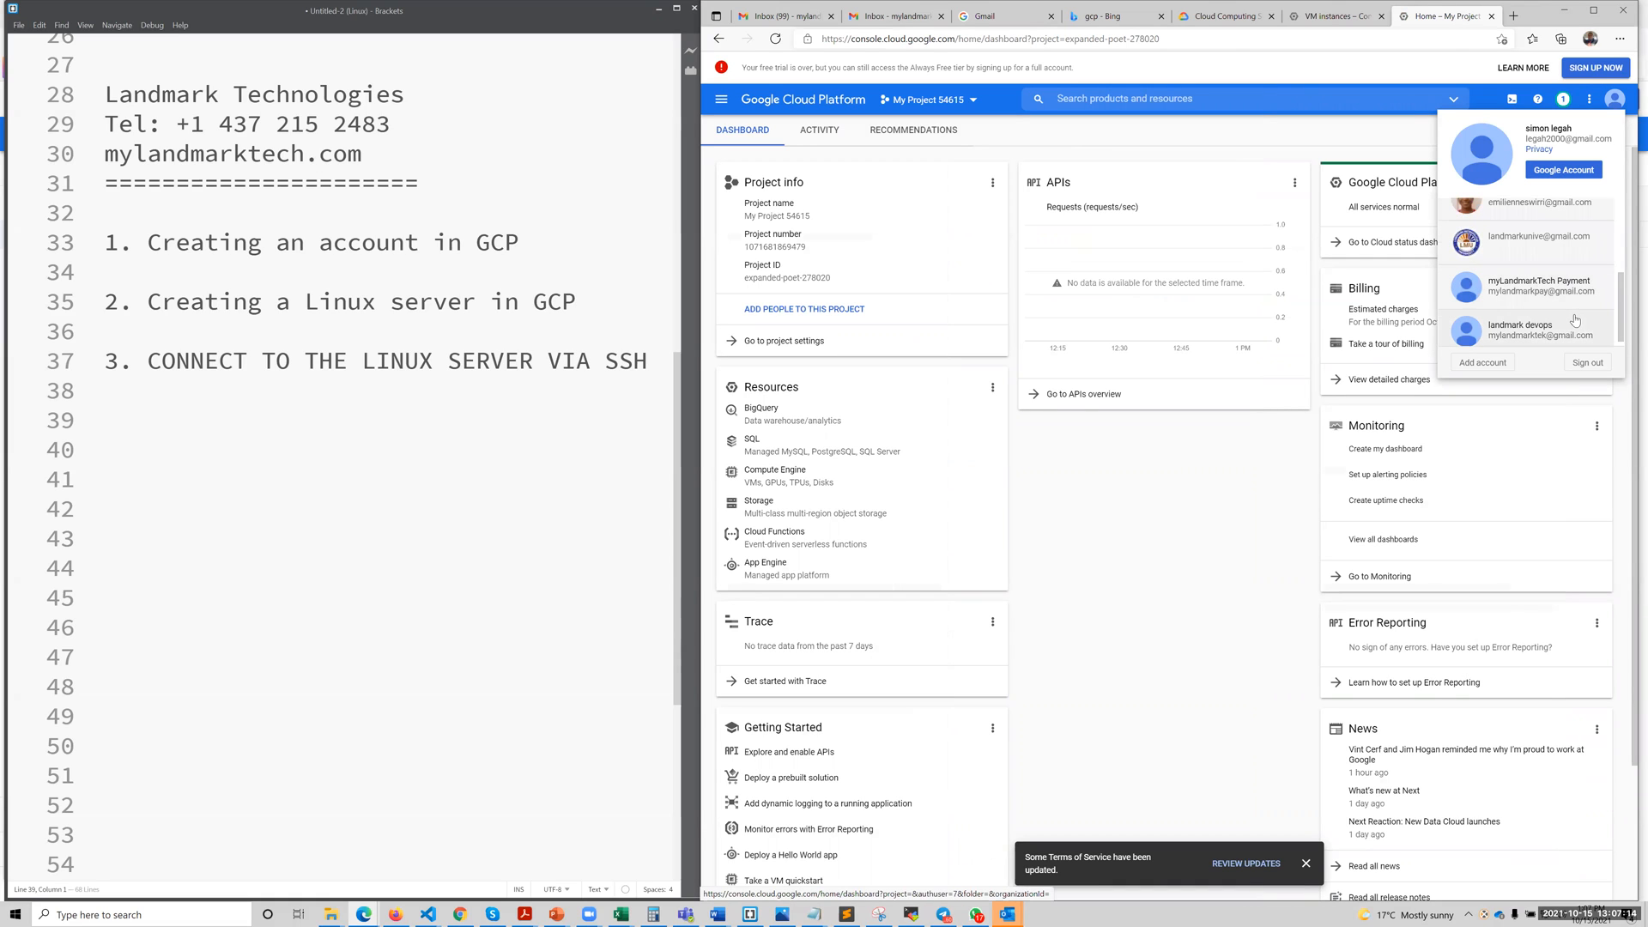
{"action": "scroll", "coordinate": [1577, 324], "scroll_direction": "down", "scroll_amount": 1}
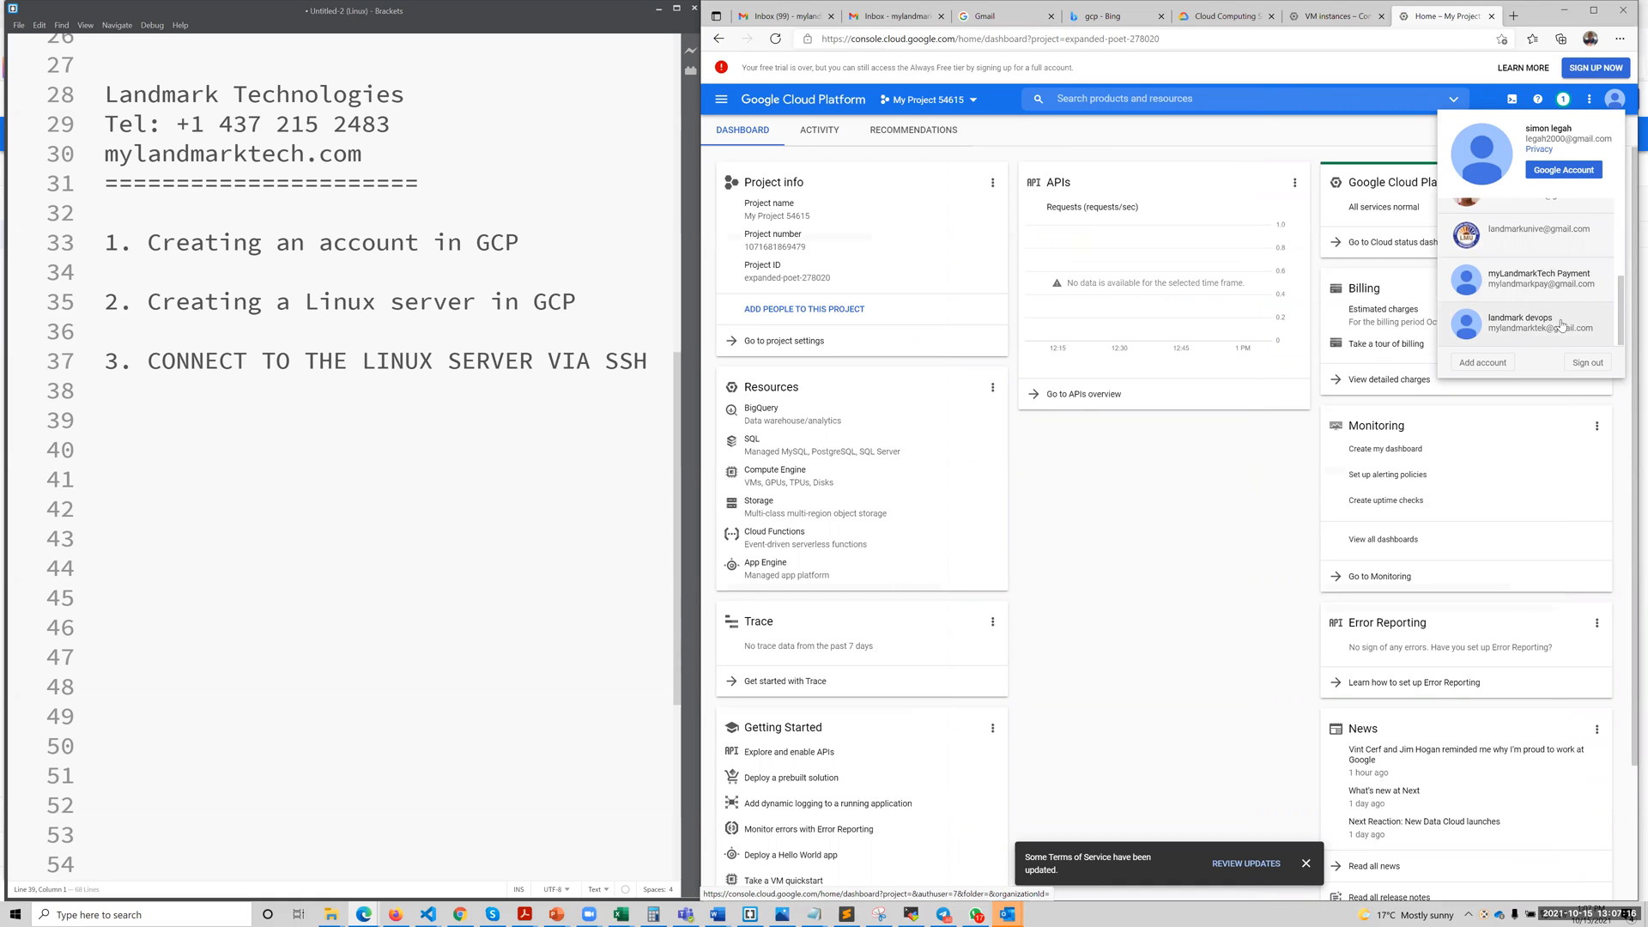
{"action": "left_click", "coordinate": [1556, 323]}
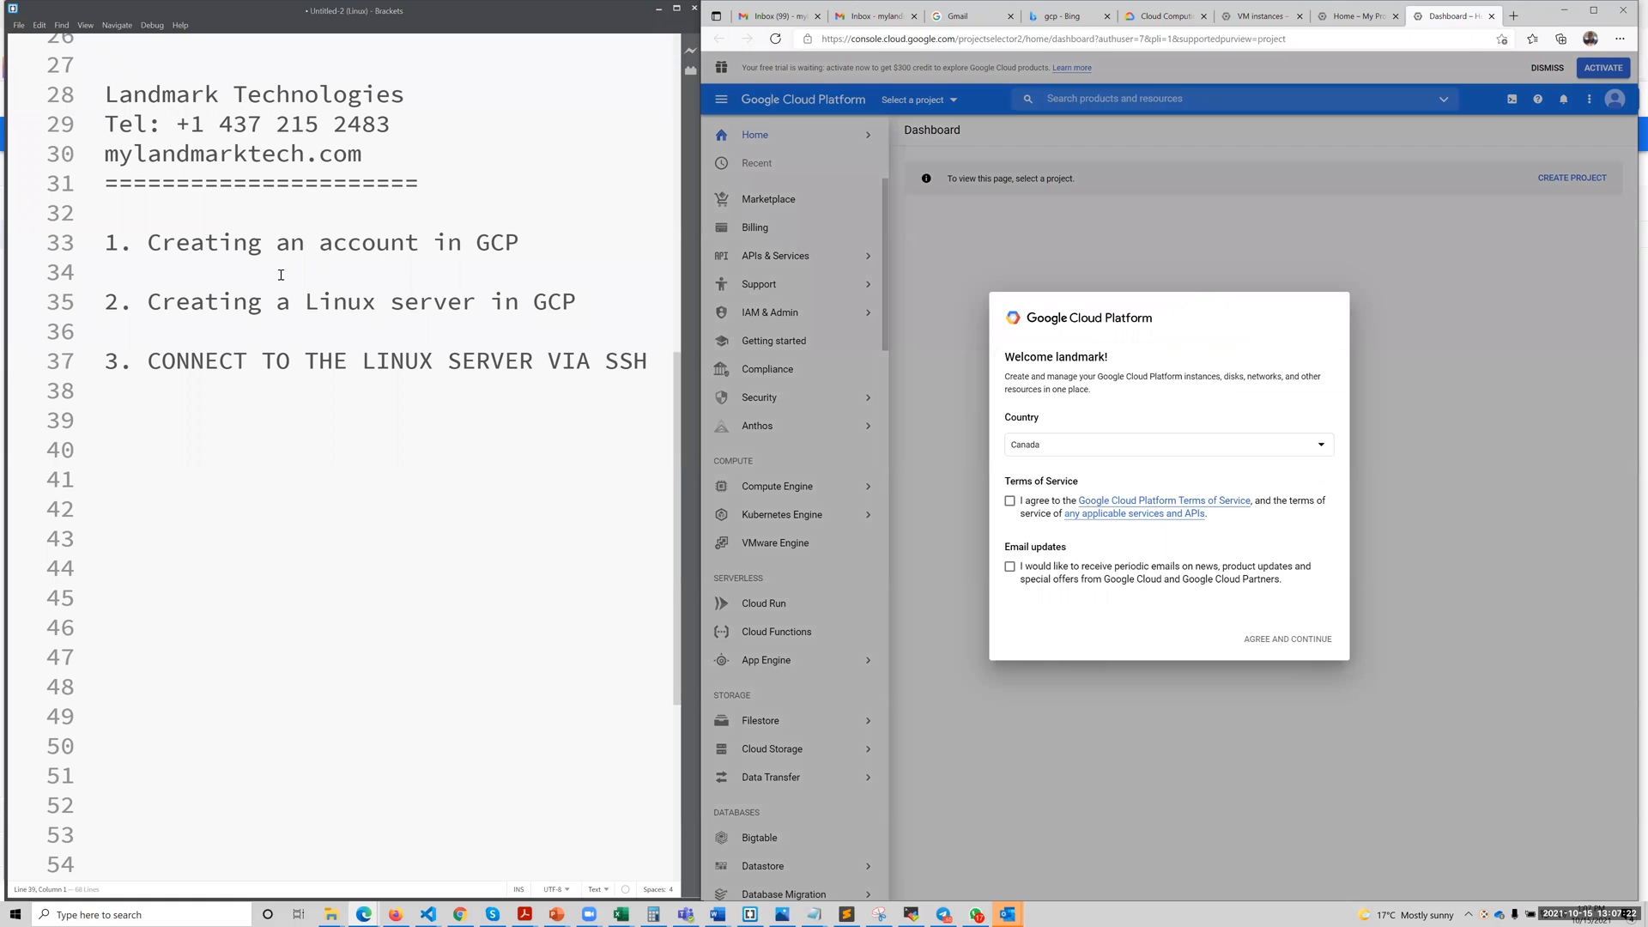
Agree to the Google Cloud Platform Terms of Service and opt in to email updates in the welcome dialog.
{"action": "left_click", "coordinate": [520, 241]}
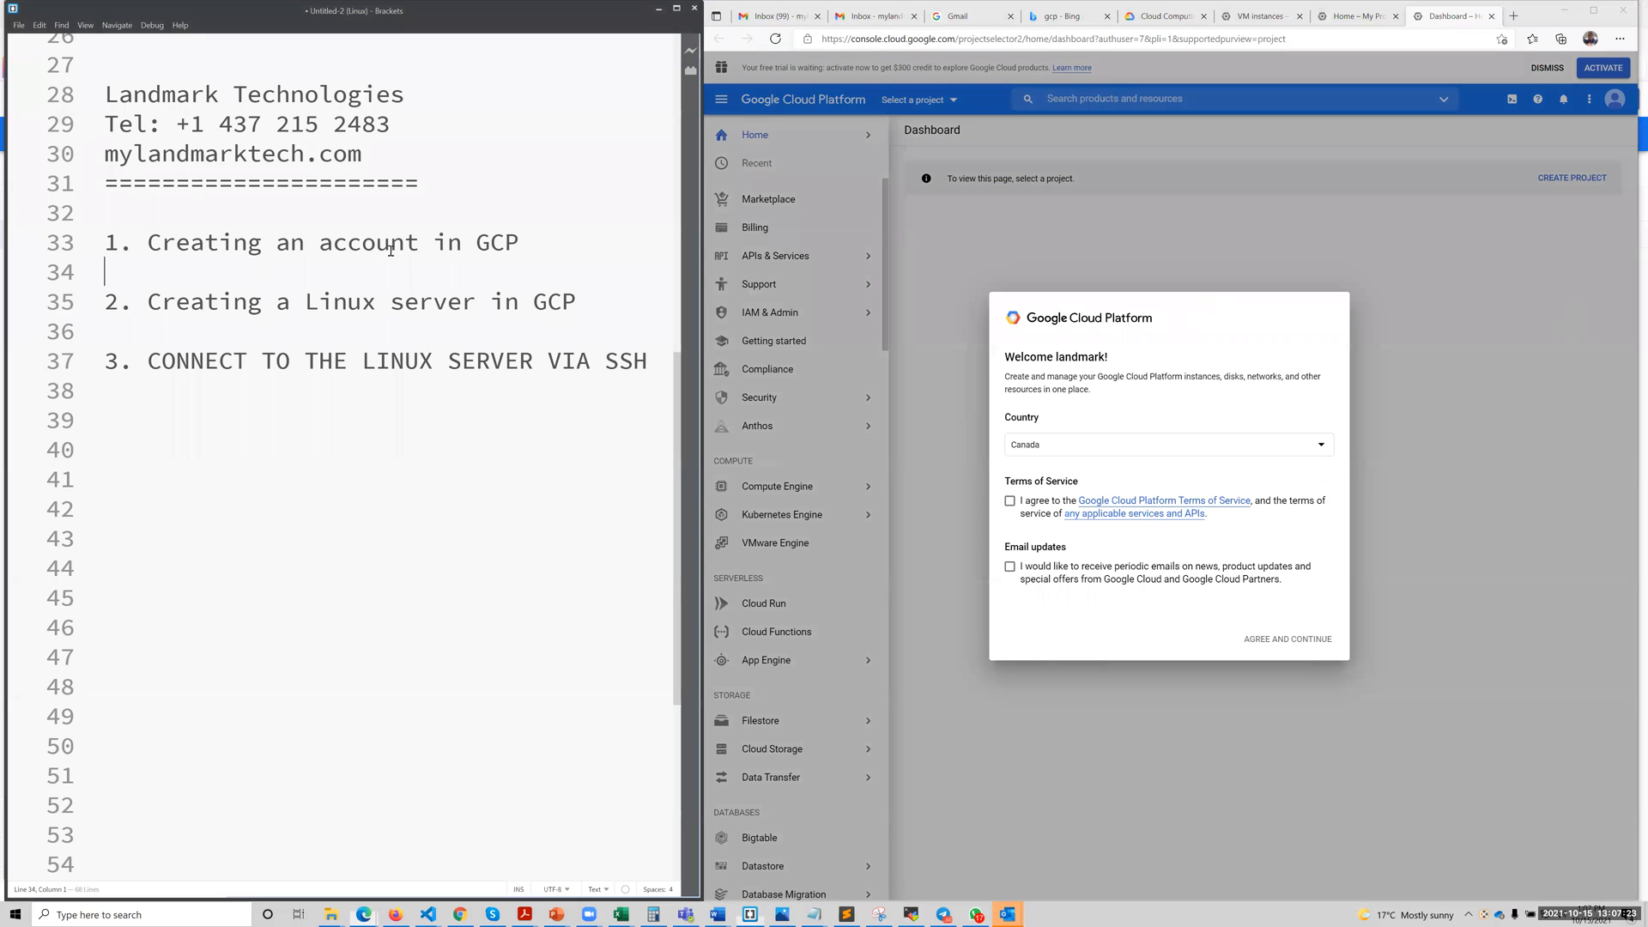
{"action": "left_click", "coordinate": [1617, 103]}
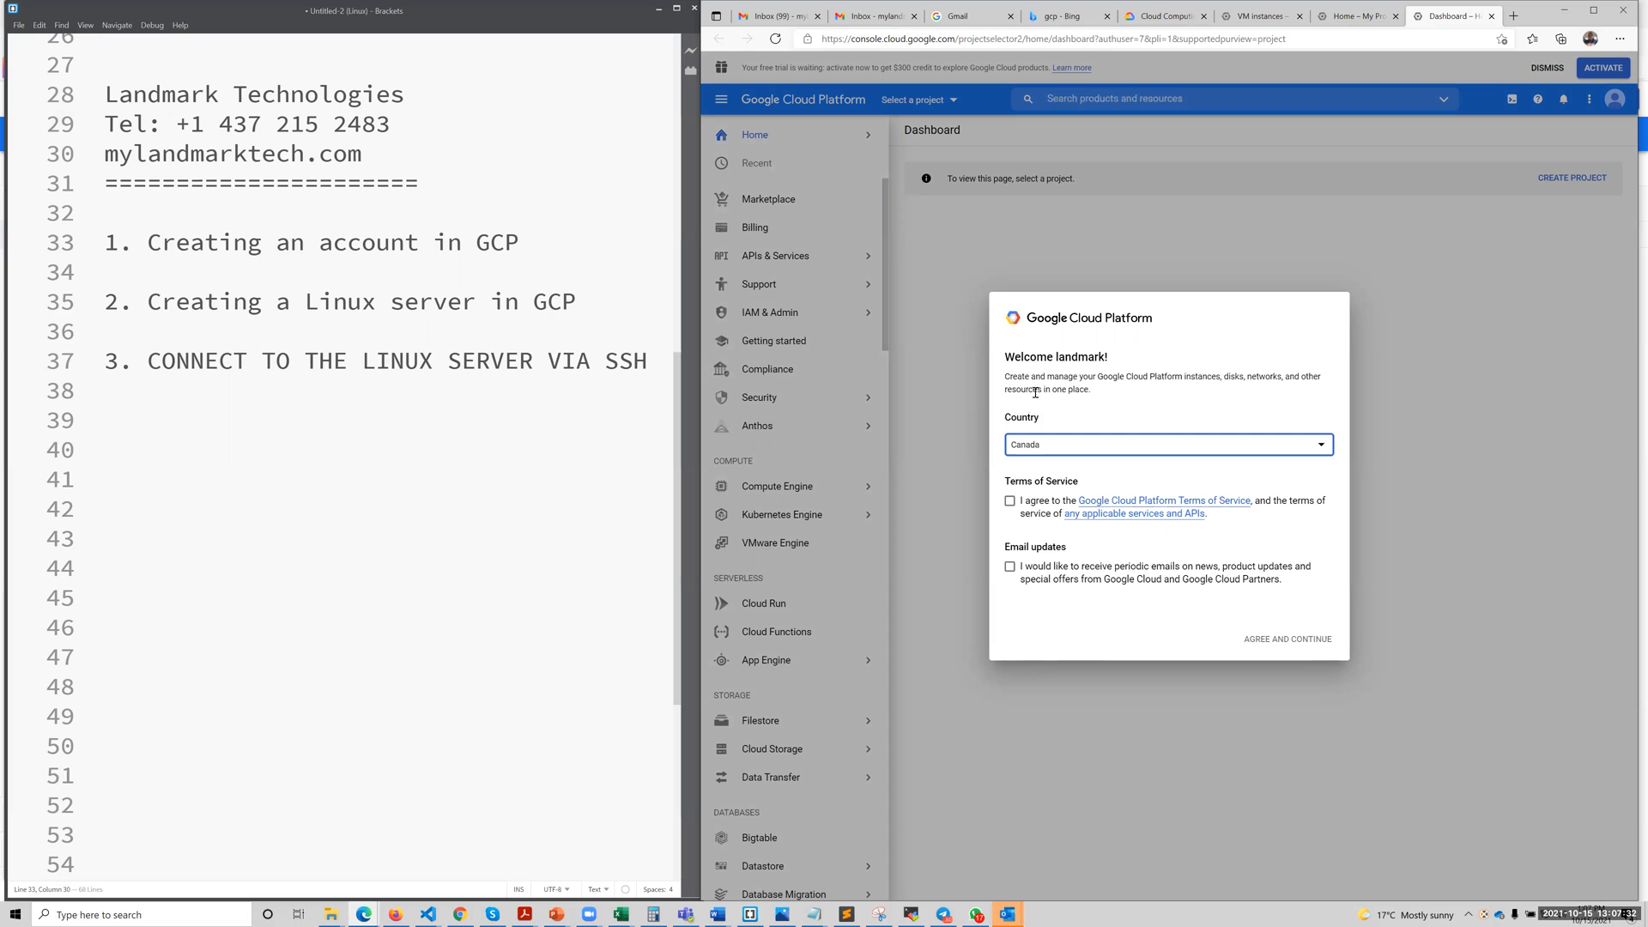
{"action": "left_click", "coordinate": [1010, 502]}
{"action": "left_click", "coordinate": [1010, 567]}
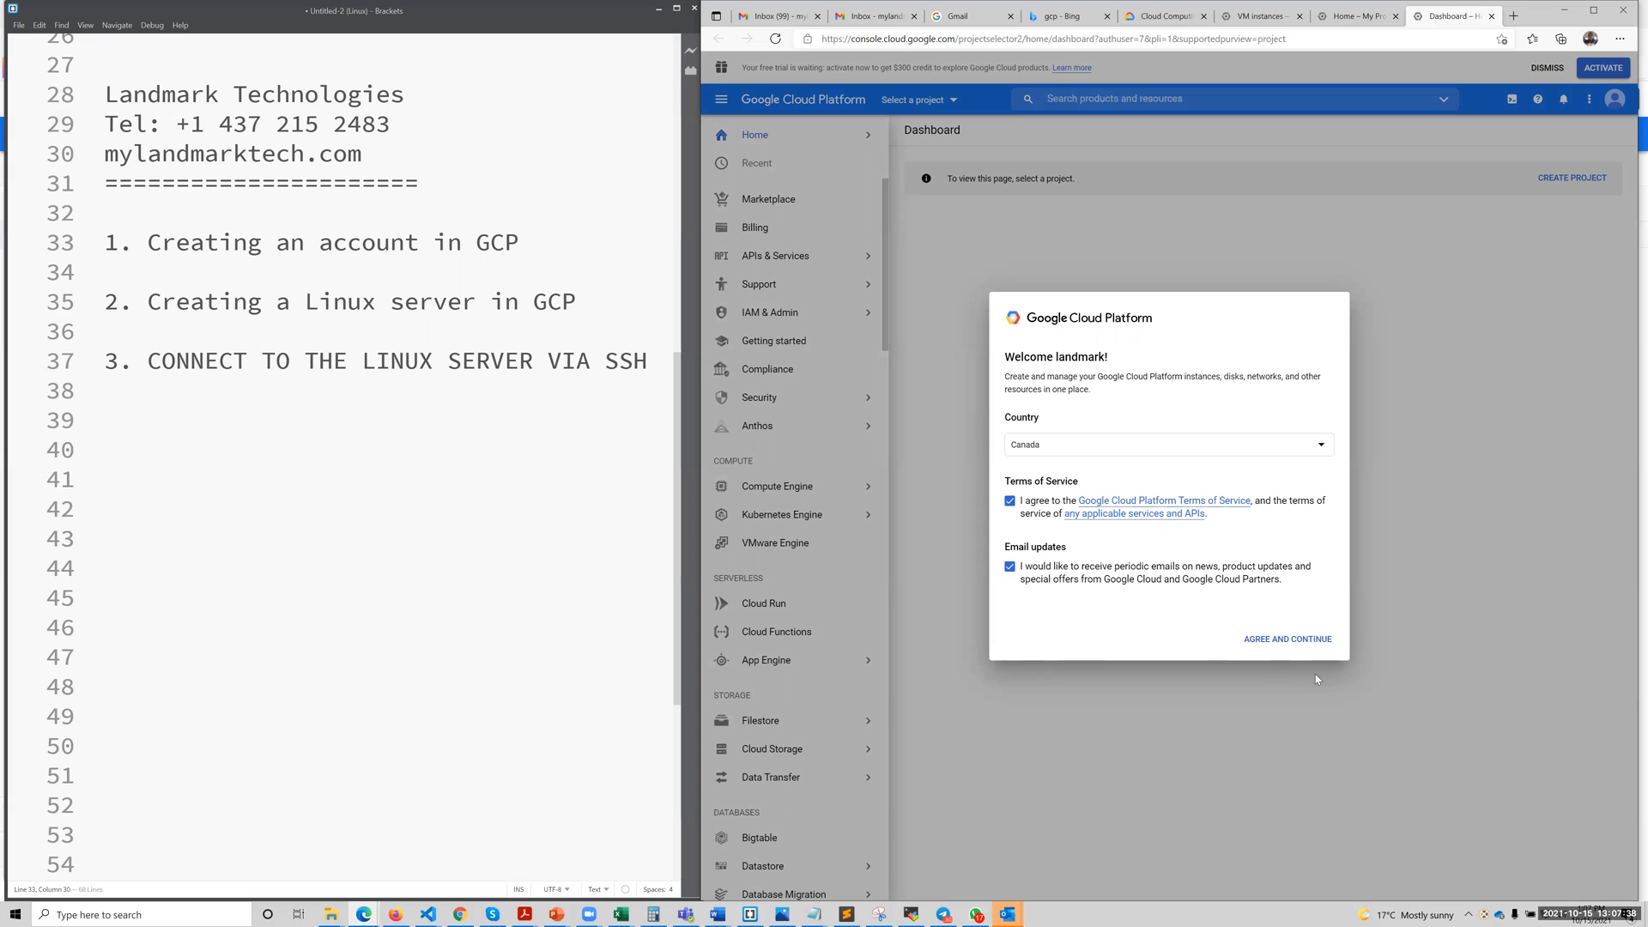
Confirm the welcome agreement and create the project My Project from the Compute Engine VM instances page.
{"action": "left_click", "coordinate": [1294, 643]}
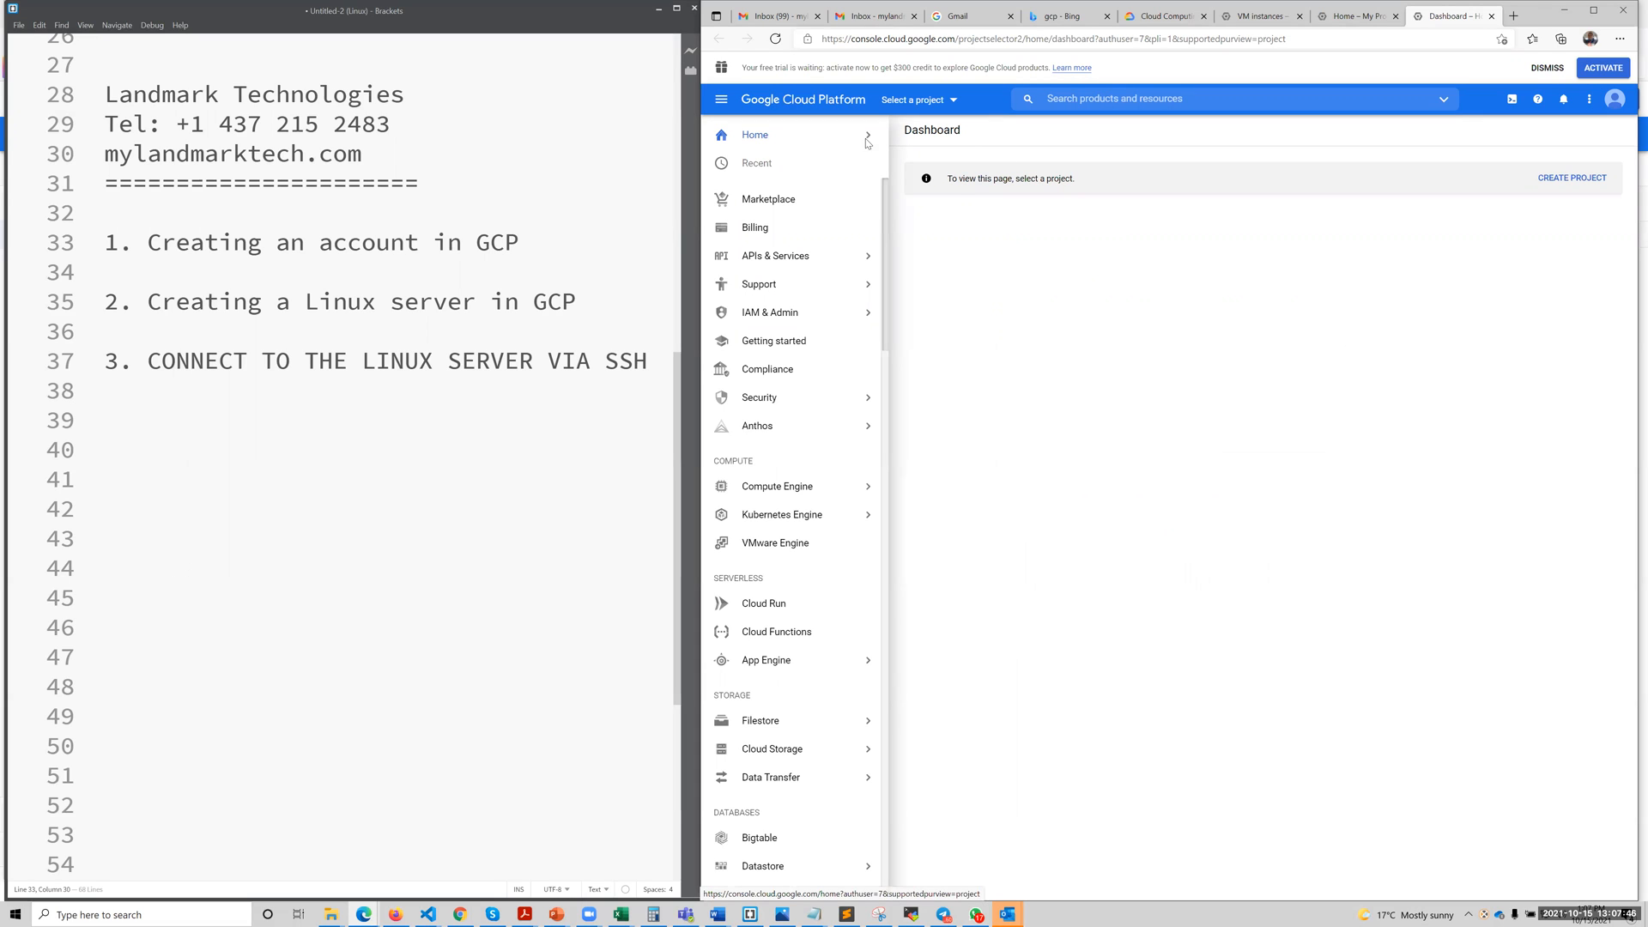
{"action": "mouse_move", "coordinate": [865, 137]}
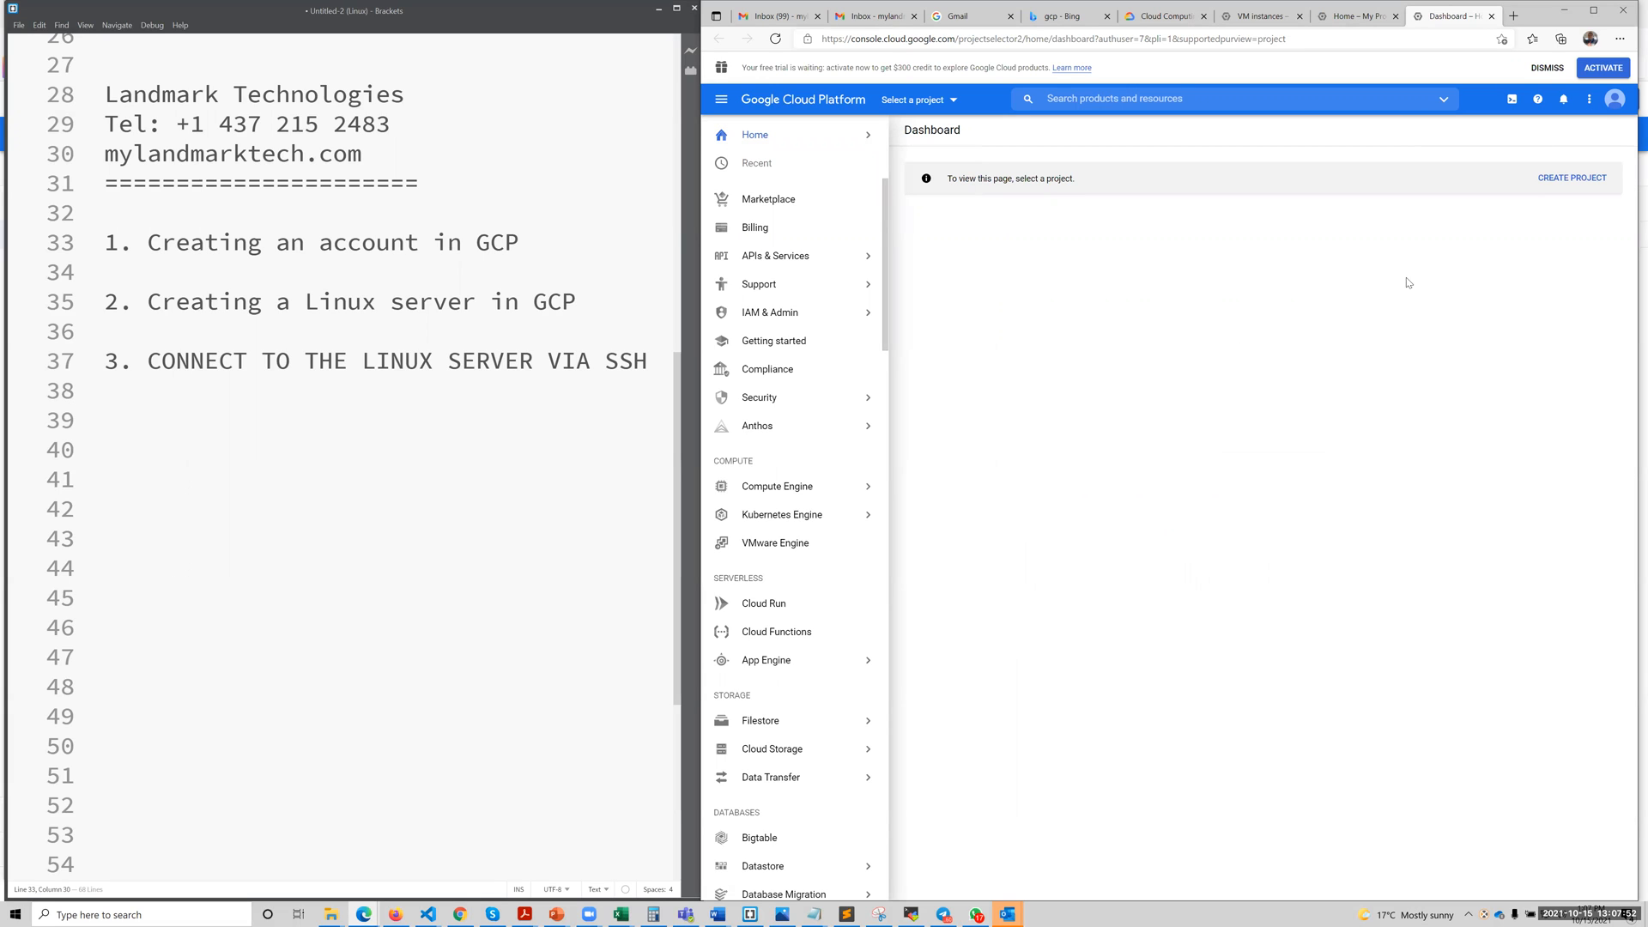
{"action": "mouse_move", "coordinate": [758, 130]}
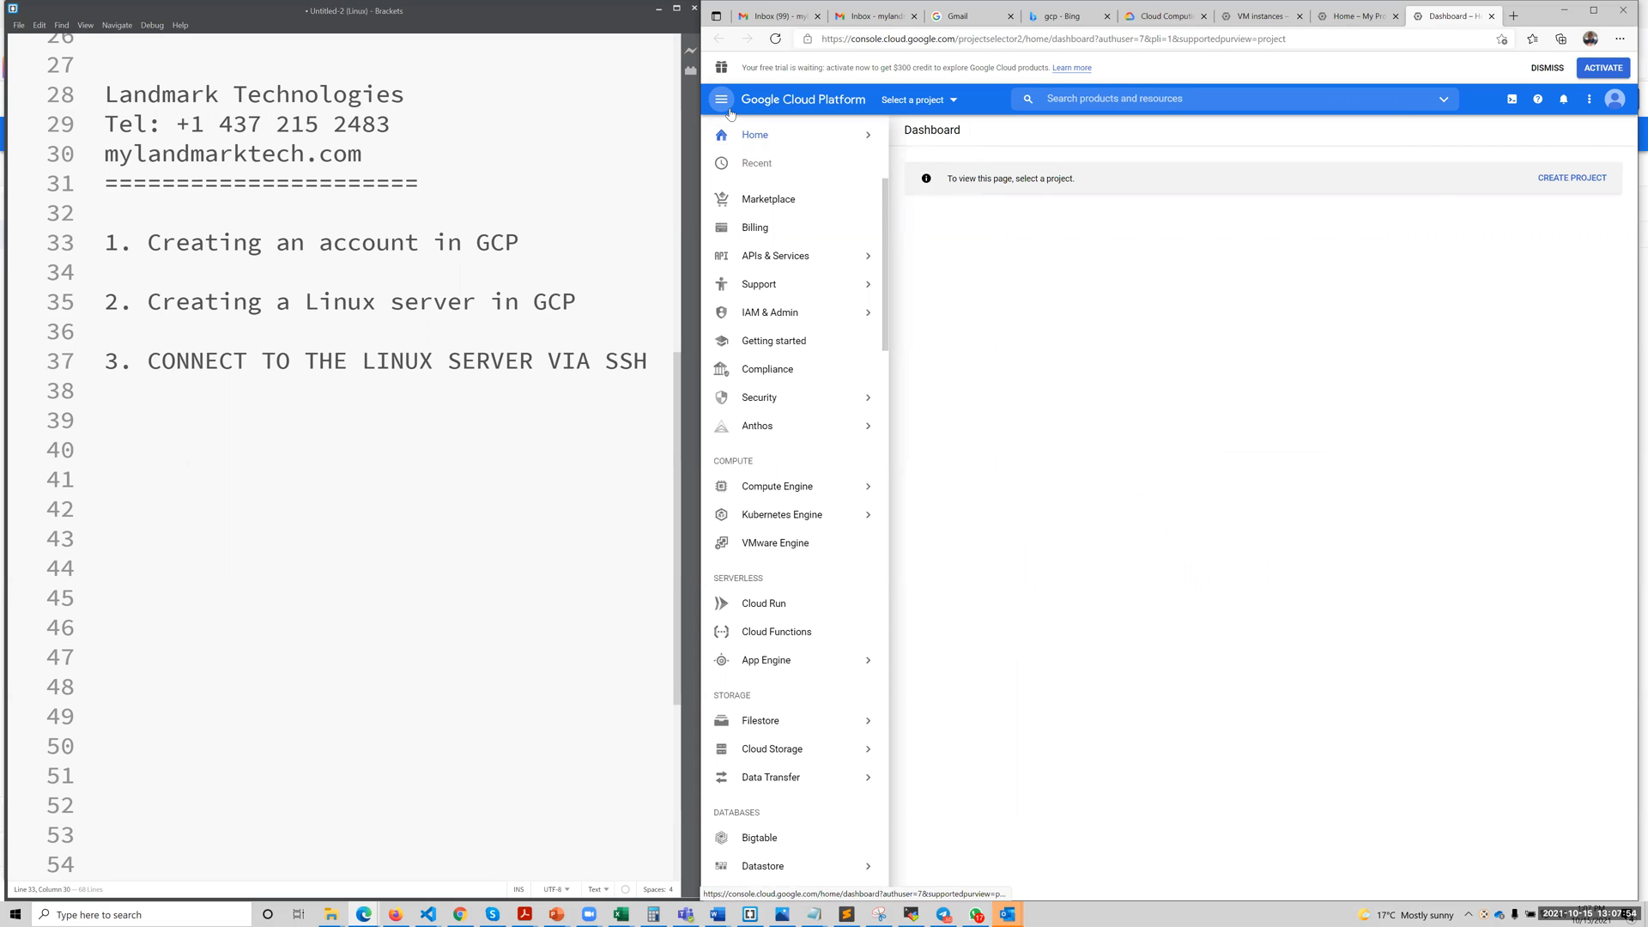
{"action": "left_click", "coordinate": [725, 105]}
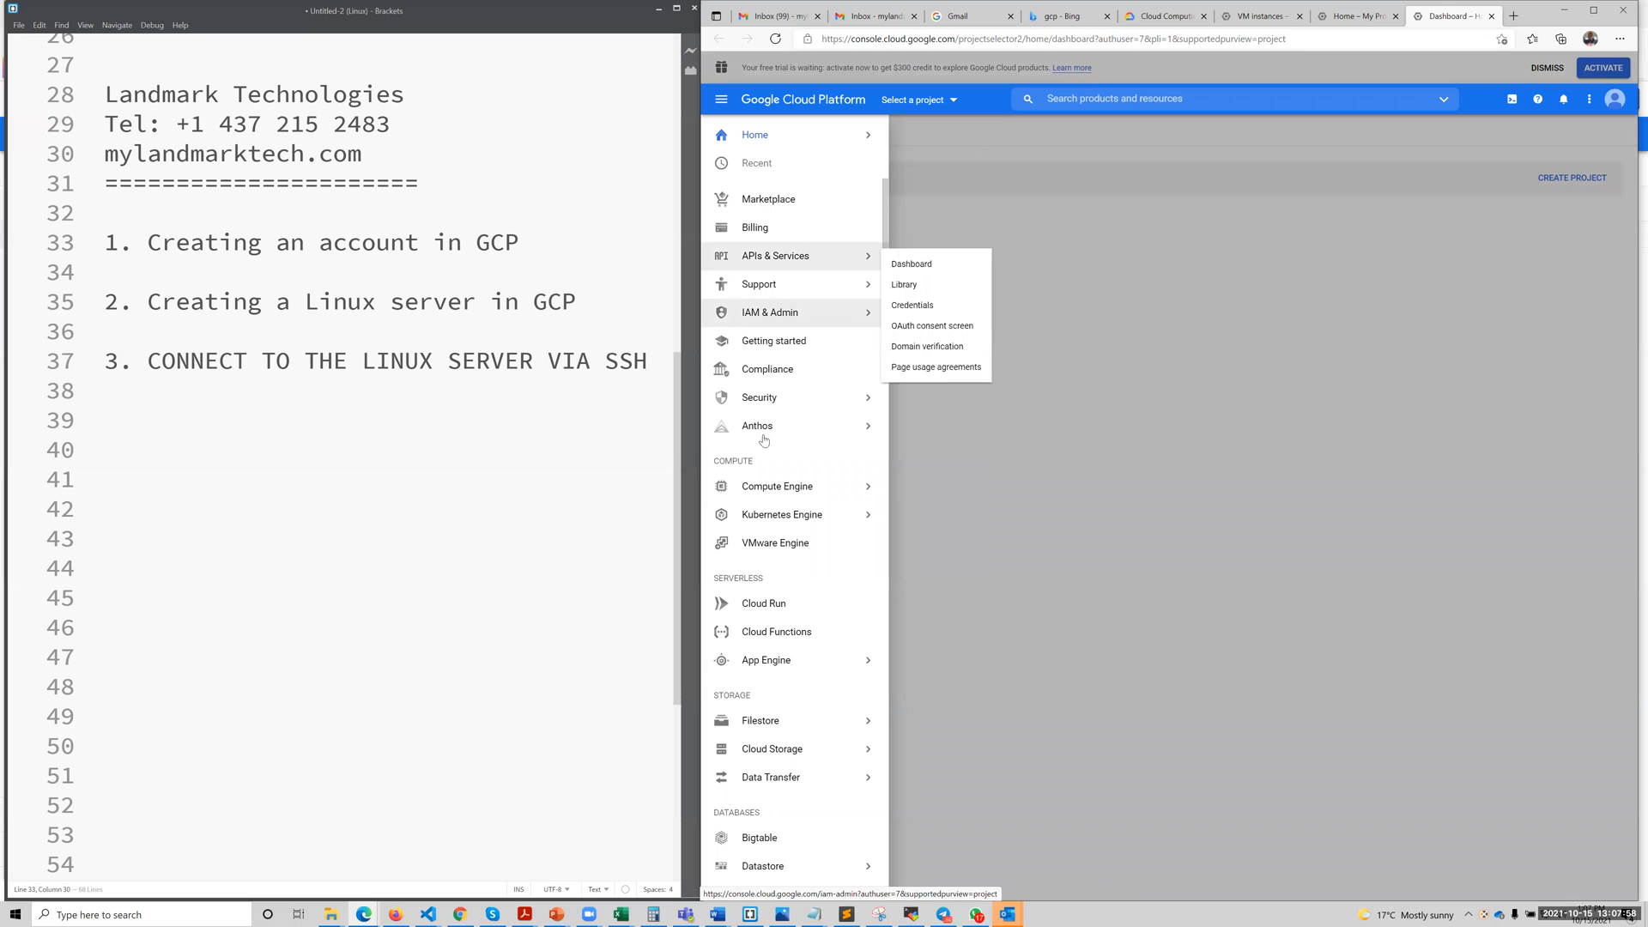
{"action": "mouse_move", "coordinate": [773, 492]}
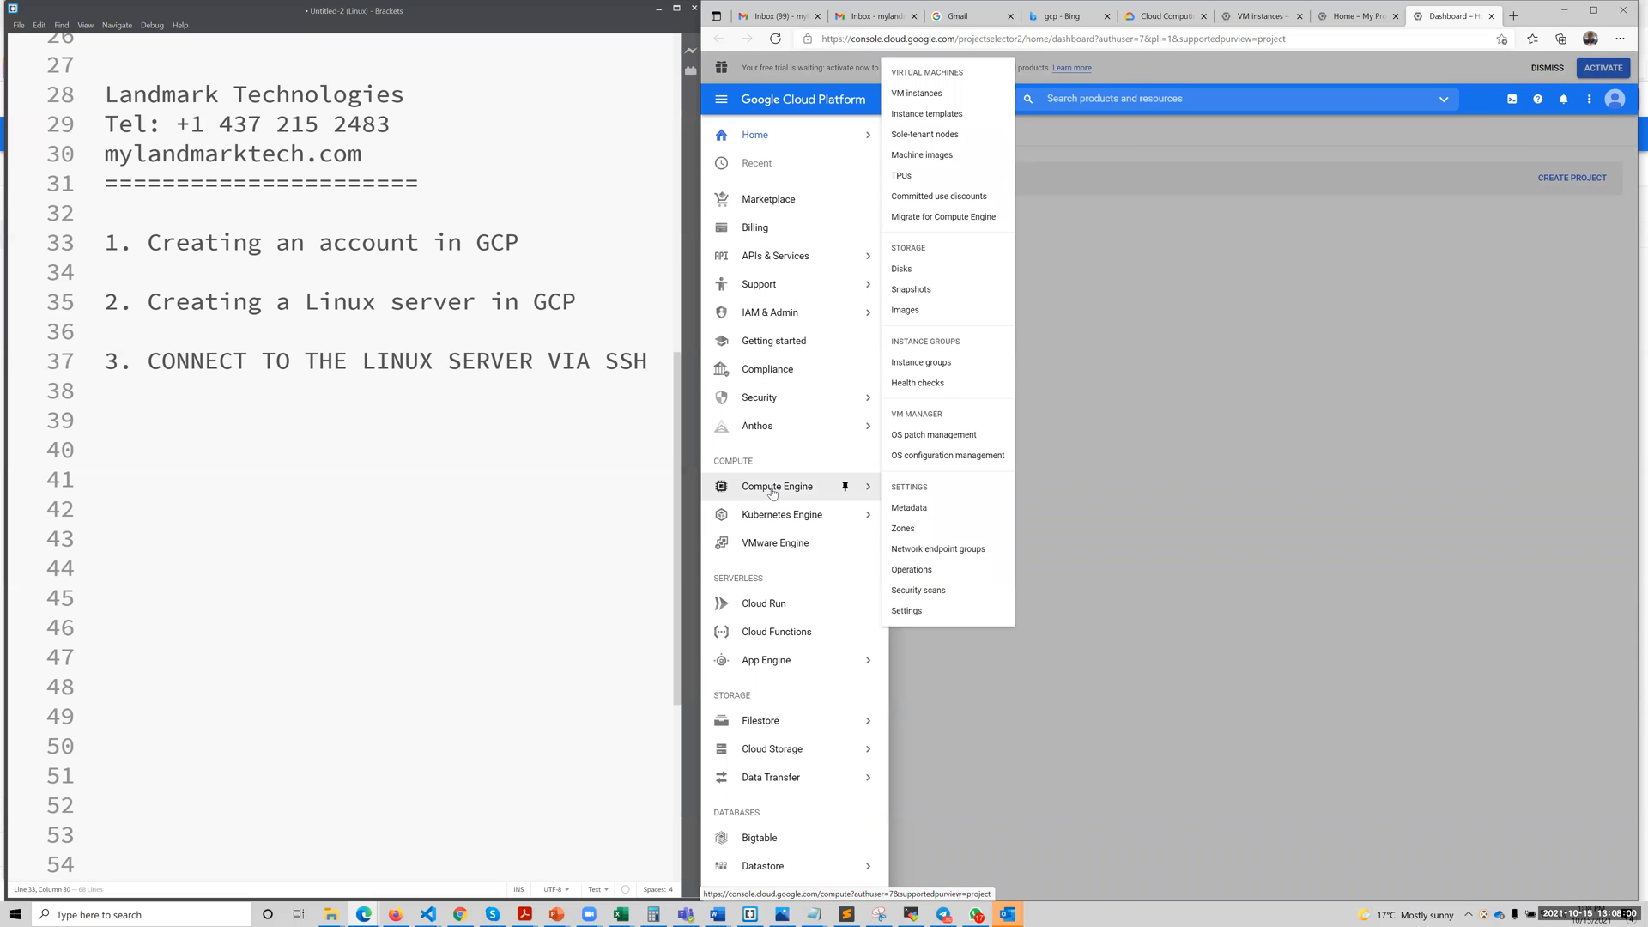
{"action": "left_click", "coordinate": [907, 101]}
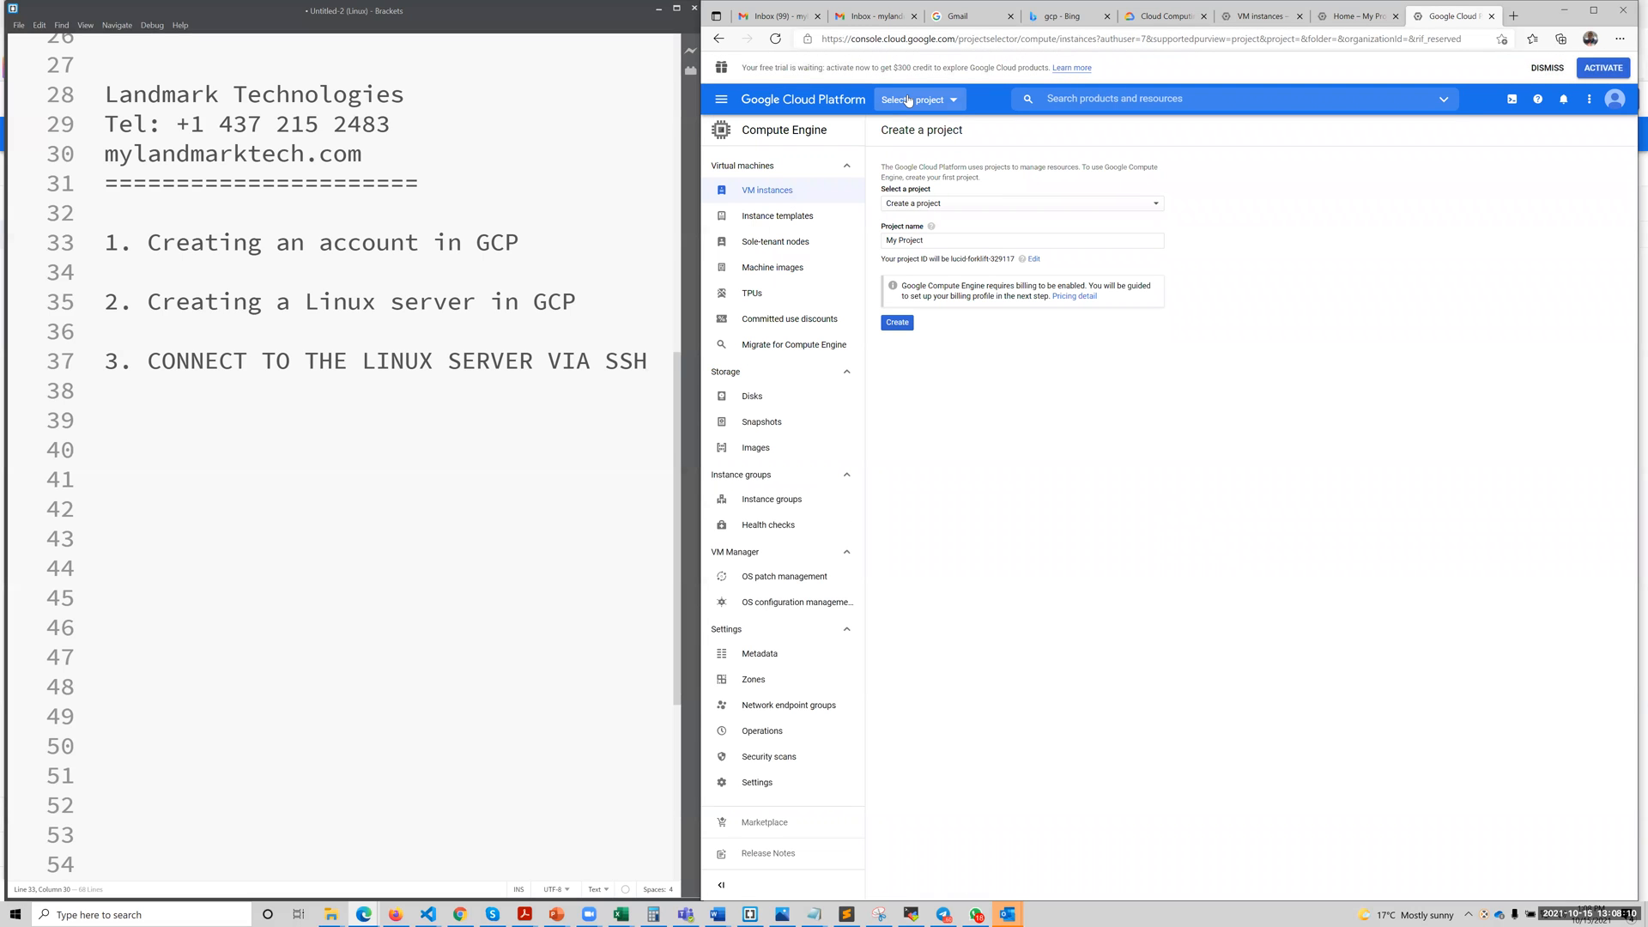
{"action": "left_click", "coordinate": [902, 327]}
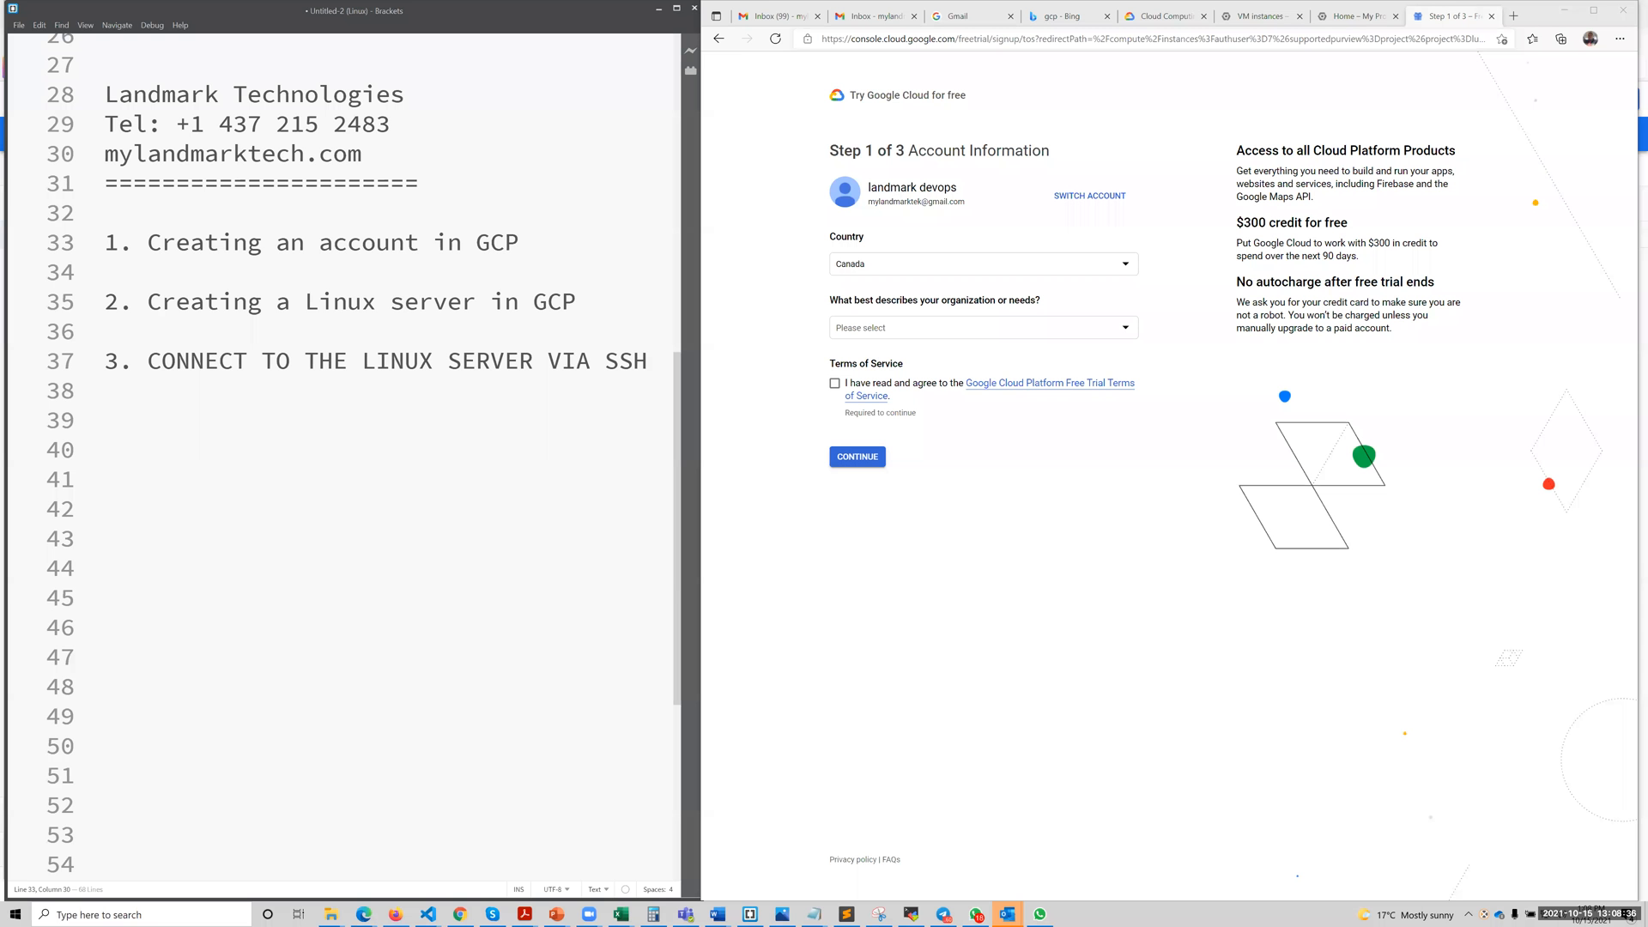
Complete the free trial account information with Large company as the organization type, agree to the trial terms, and keep the listed phone number.
{"action": "left_click", "coordinate": [860, 324]}
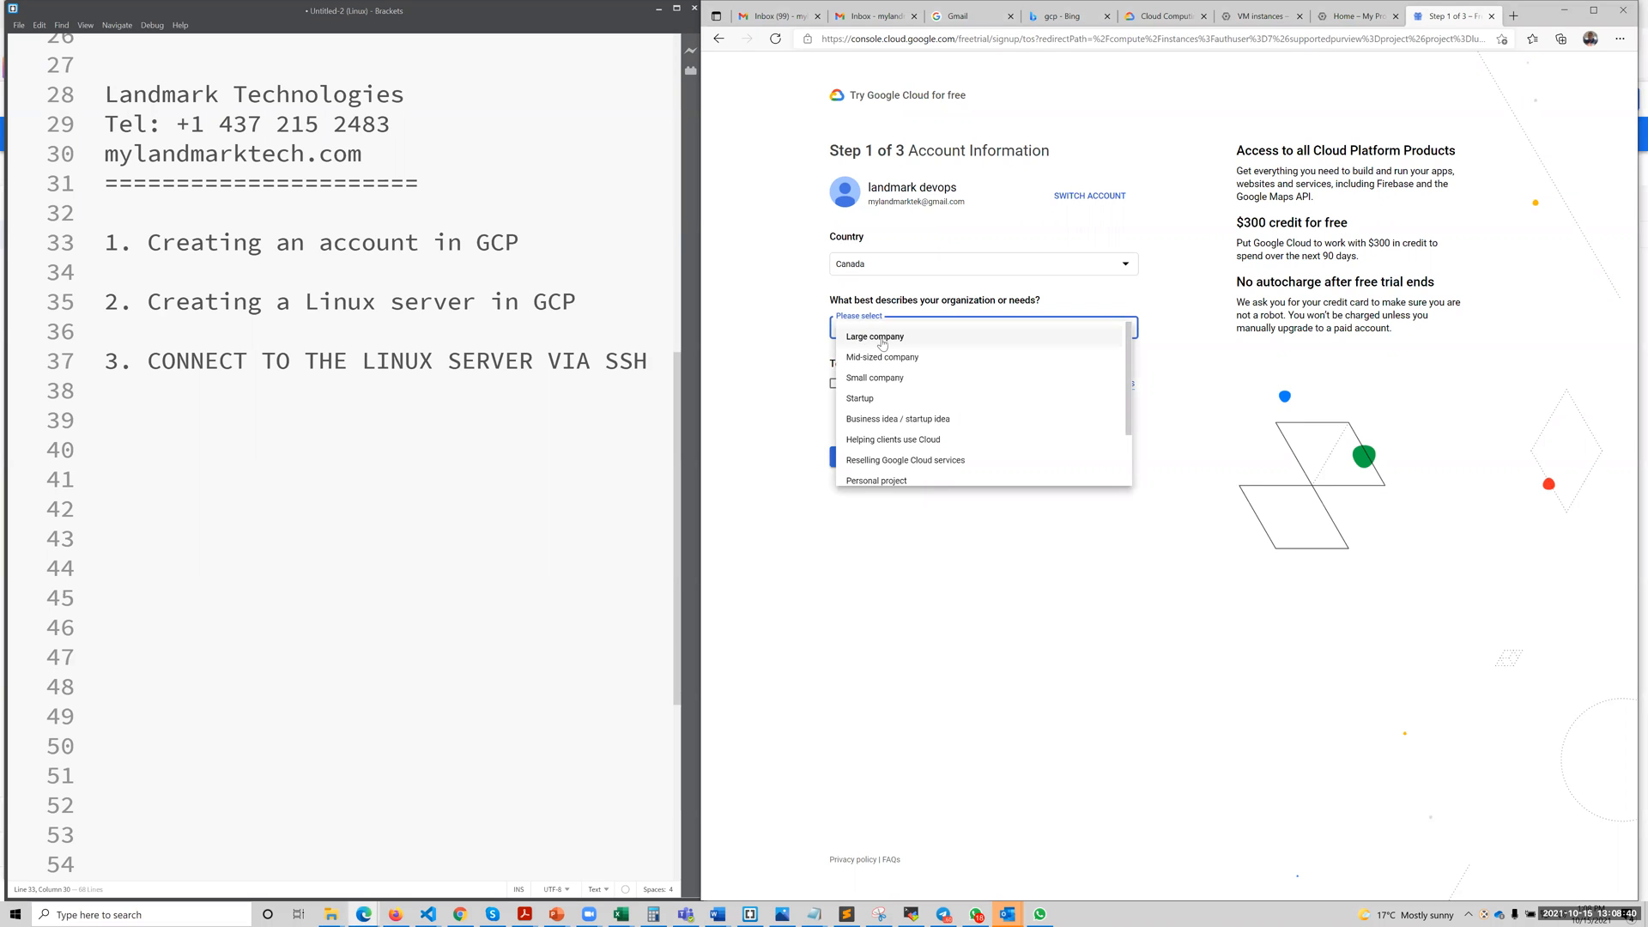
{"action": "left_click", "coordinate": [861, 340]}
{"action": "left_click", "coordinate": [834, 385]}
{"action": "left_click", "coordinate": [856, 457]}
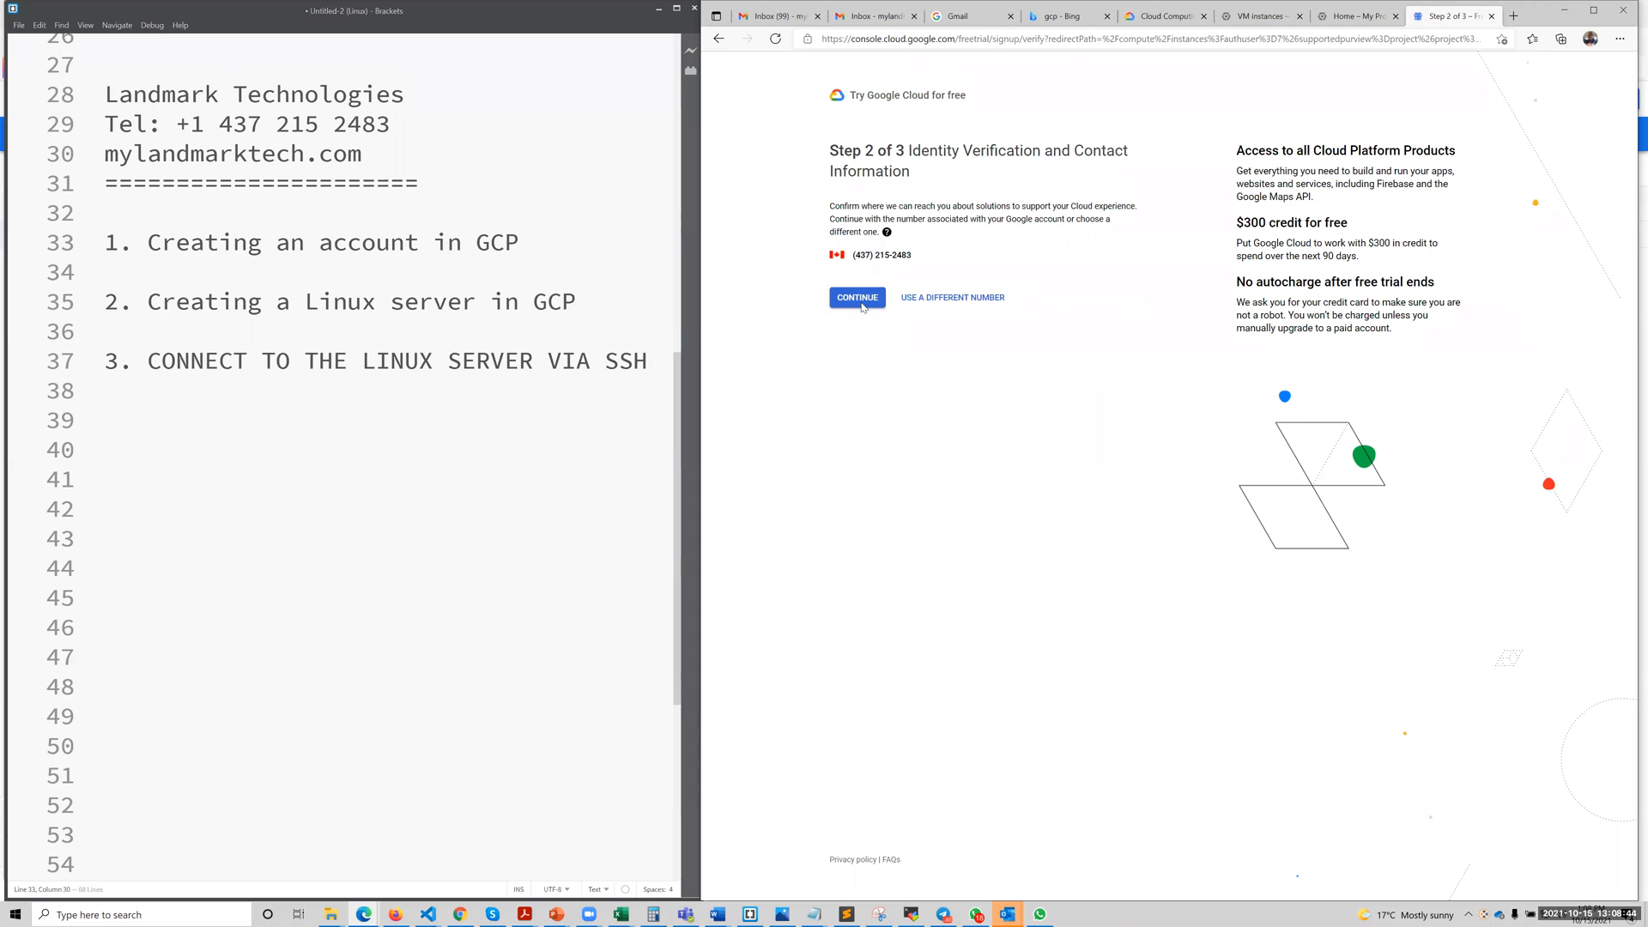
{"action": "left_click", "coordinate": [861, 302]}
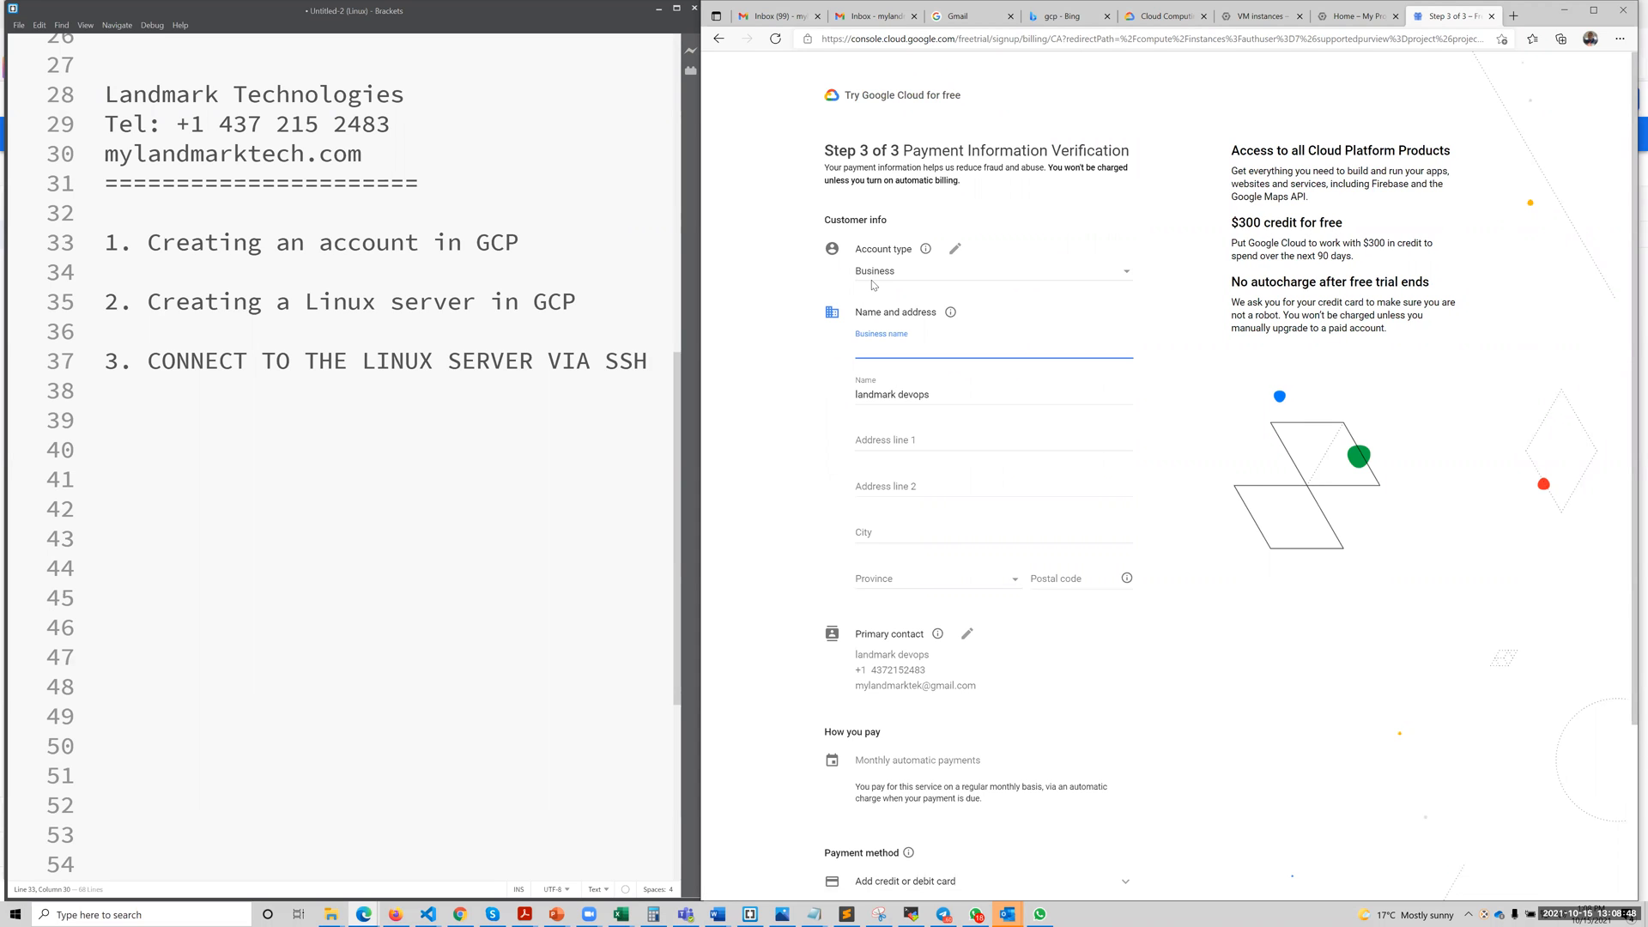
Enter LANDMARK TECHNOLOGIES as the business name in the payment information form.
{"action": "left_click", "coordinate": [913, 347]}
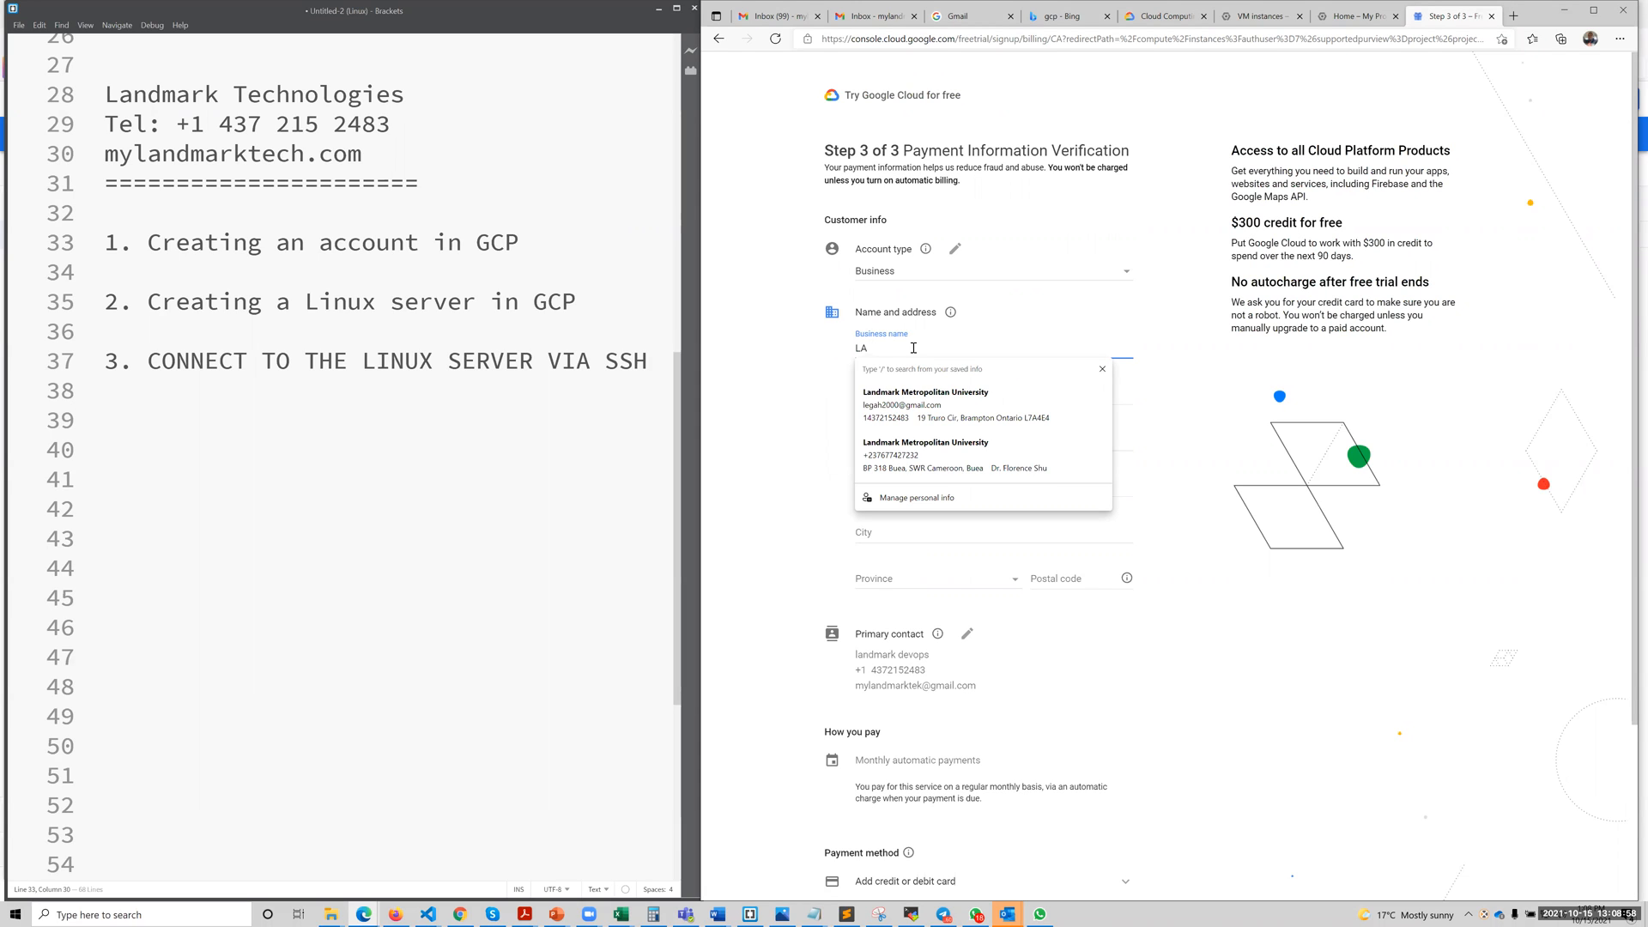
{"action": "type", "text": "NDMARK TECHN"}
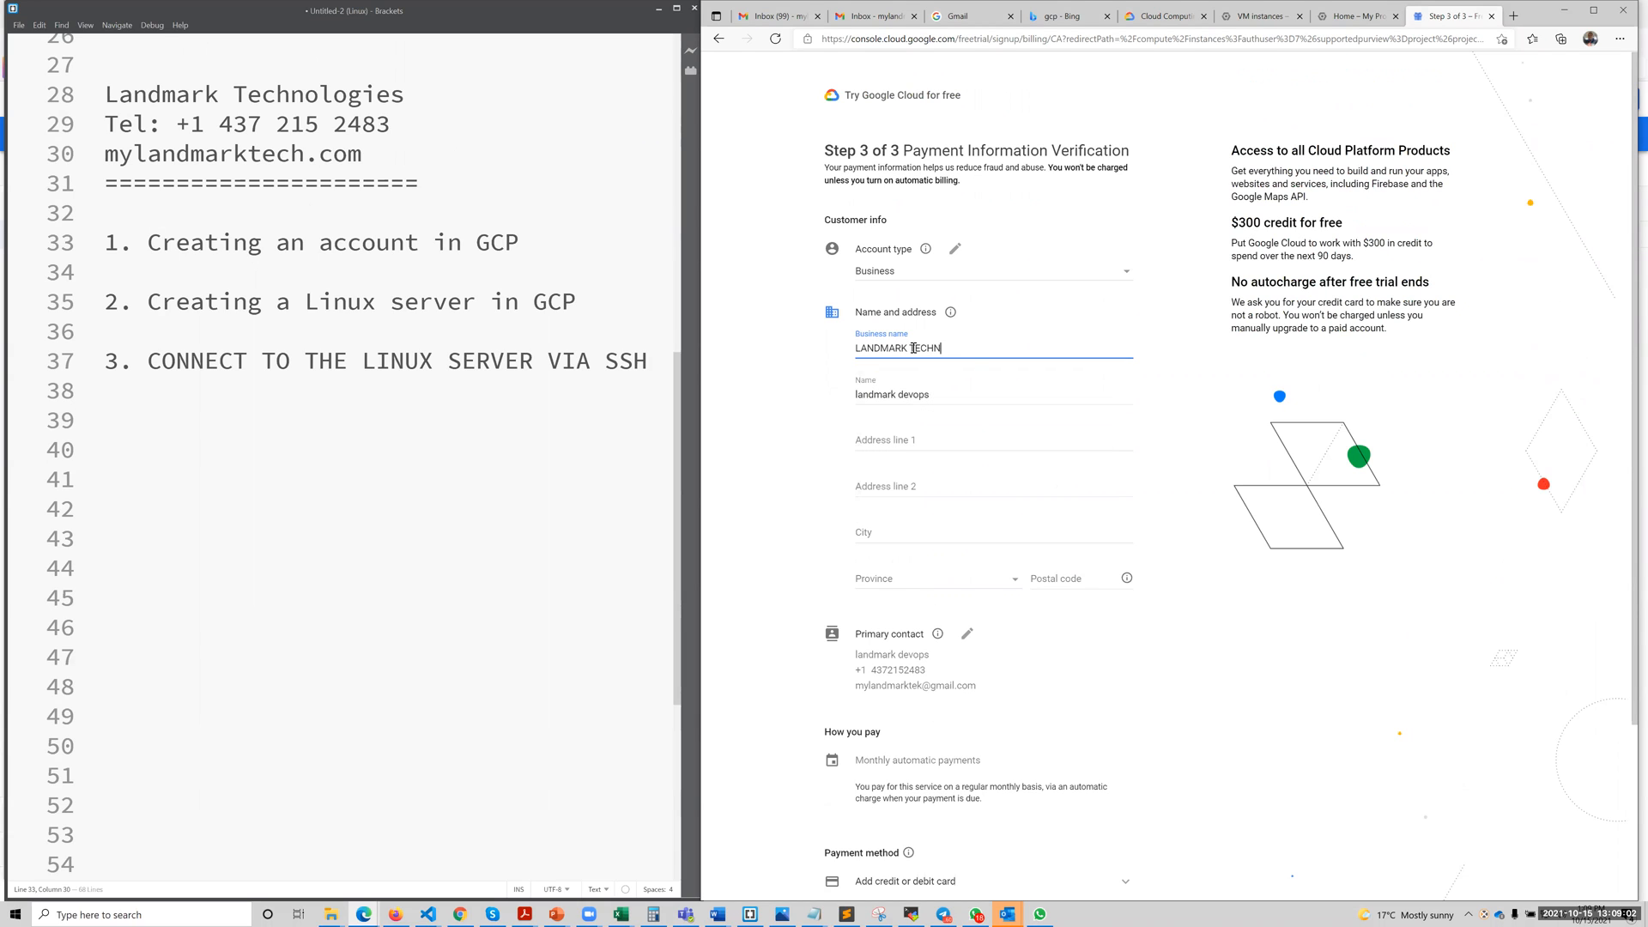
{"action": "type", "text": "OLOGIES"}
{"action": "scroll", "coordinate": [947, 468], "scroll_direction": "down", "scroll_amount": 3}
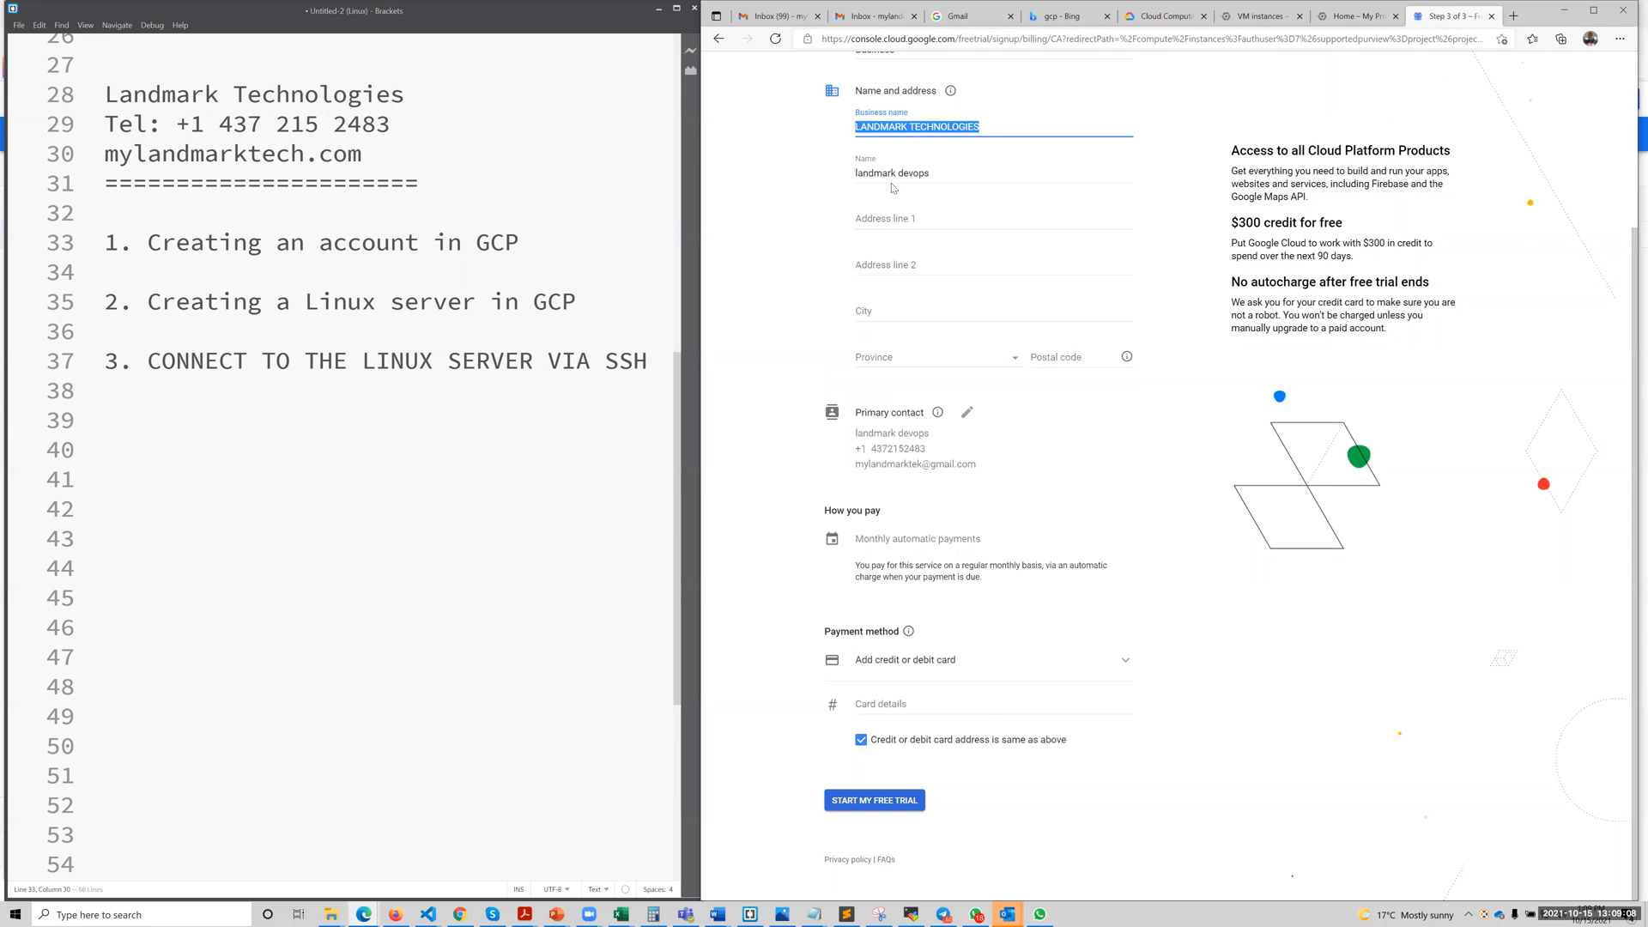
Fill in the business's postal address by entering the street address and accepting the matching address suggestion.
{"action": "left_click", "coordinate": [908, 218]}
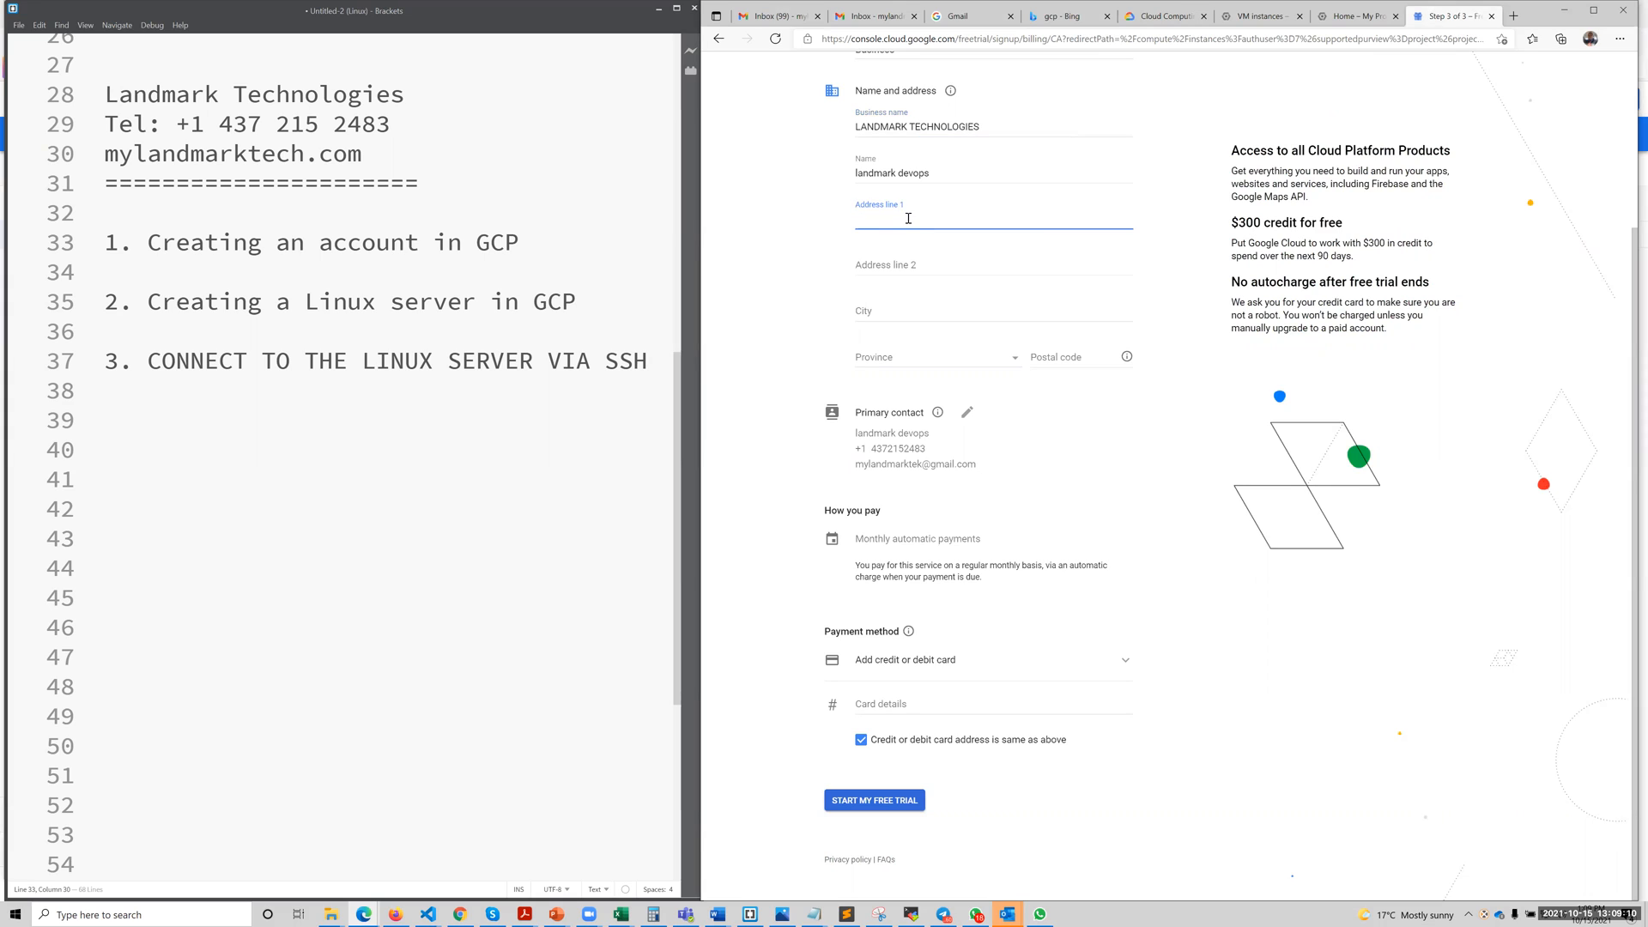
{"action": "type", "text": "35"}
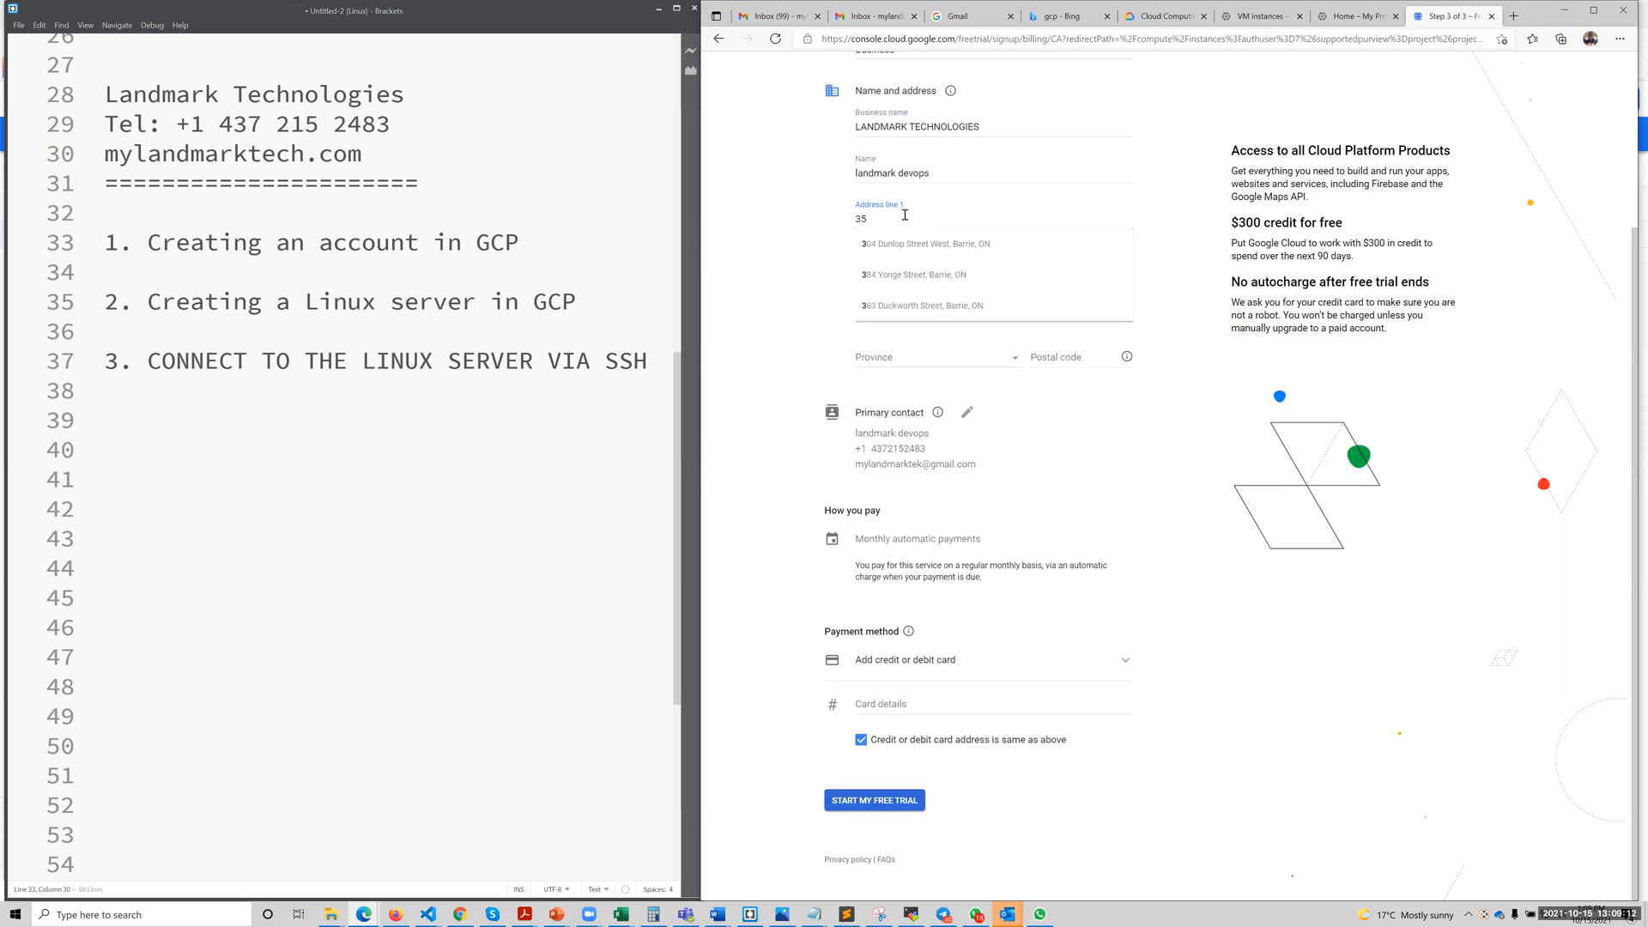
{"action": "key", "text": "BackSpace"}
{"action": "key", "text": "BackSpace"}
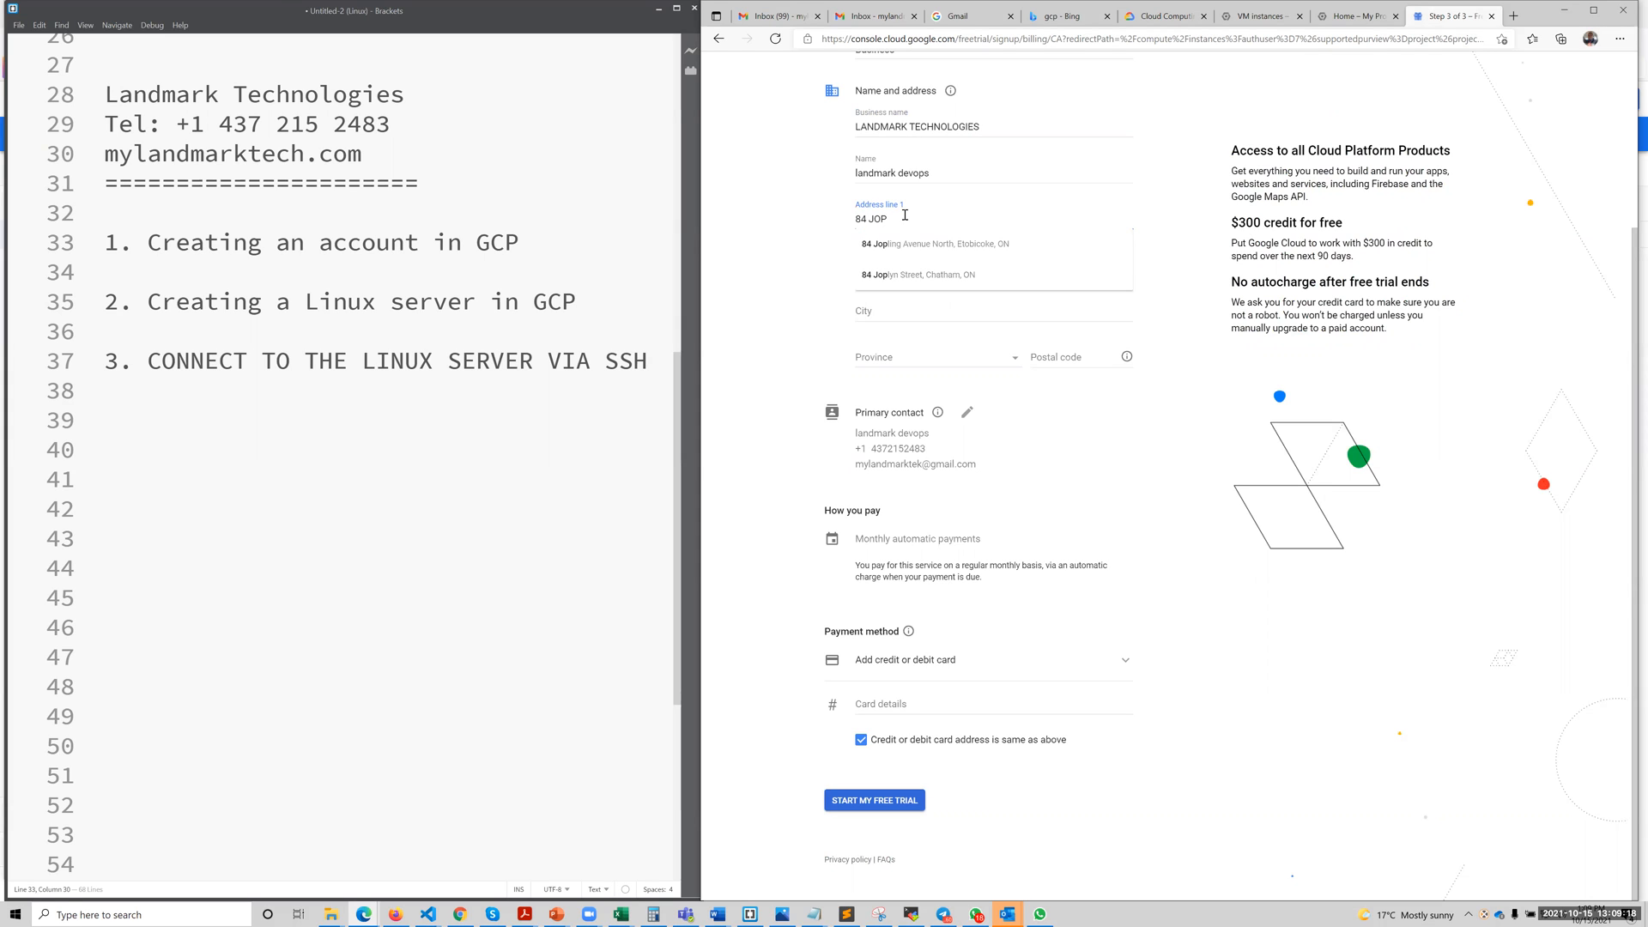
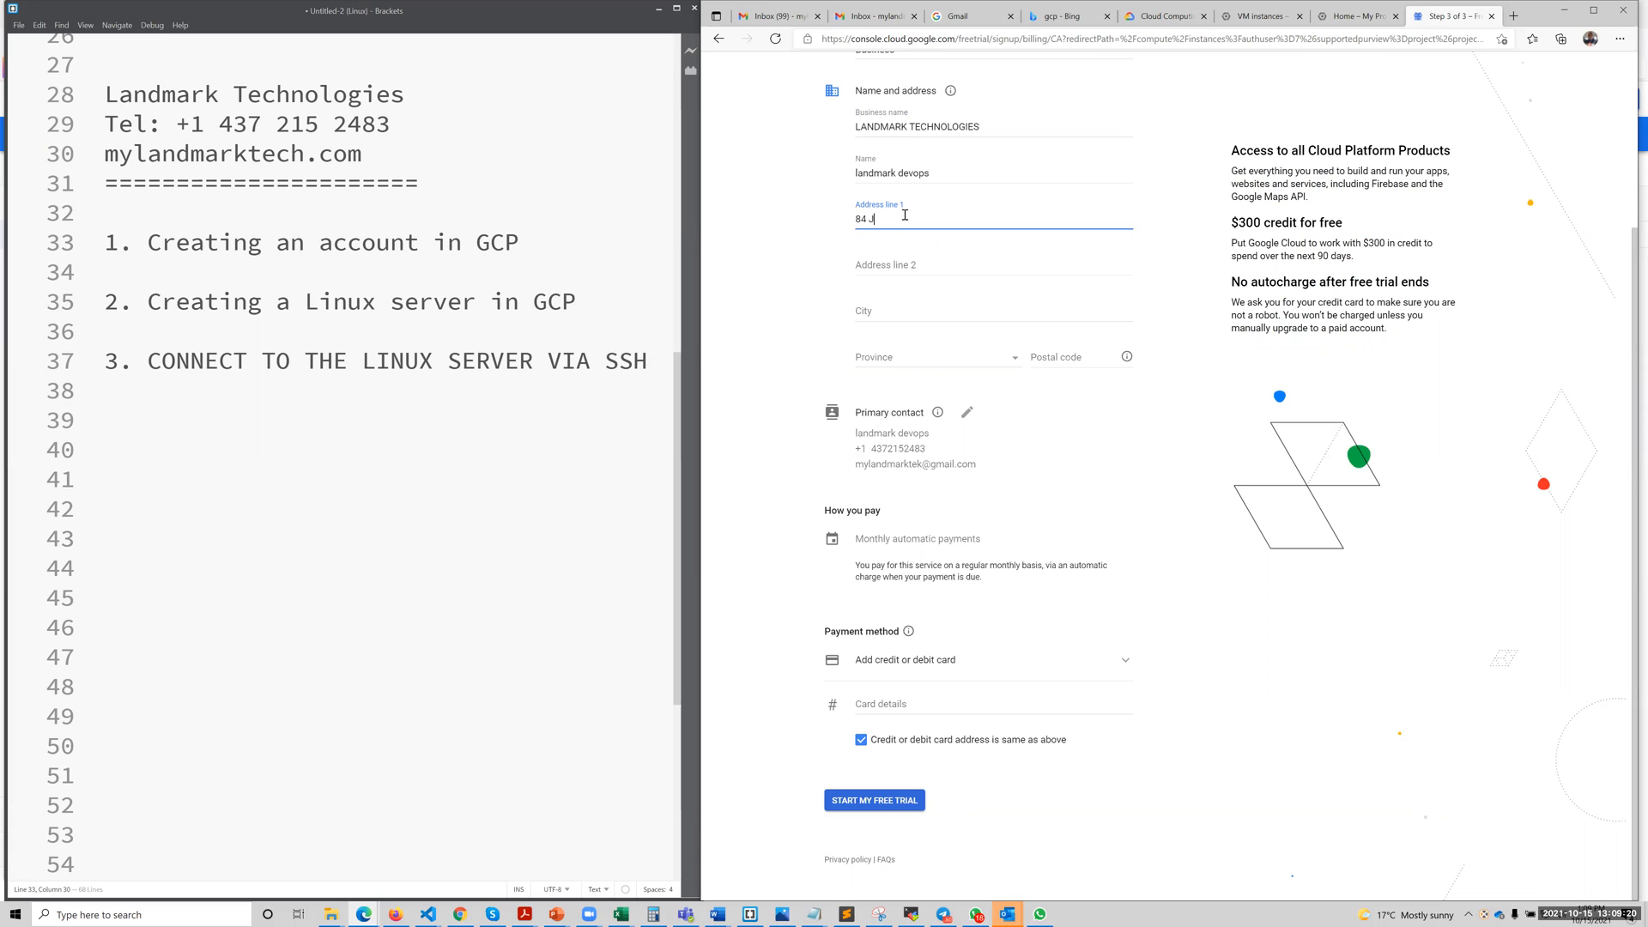
{"action": "left_click", "coordinate": [930, 243]}
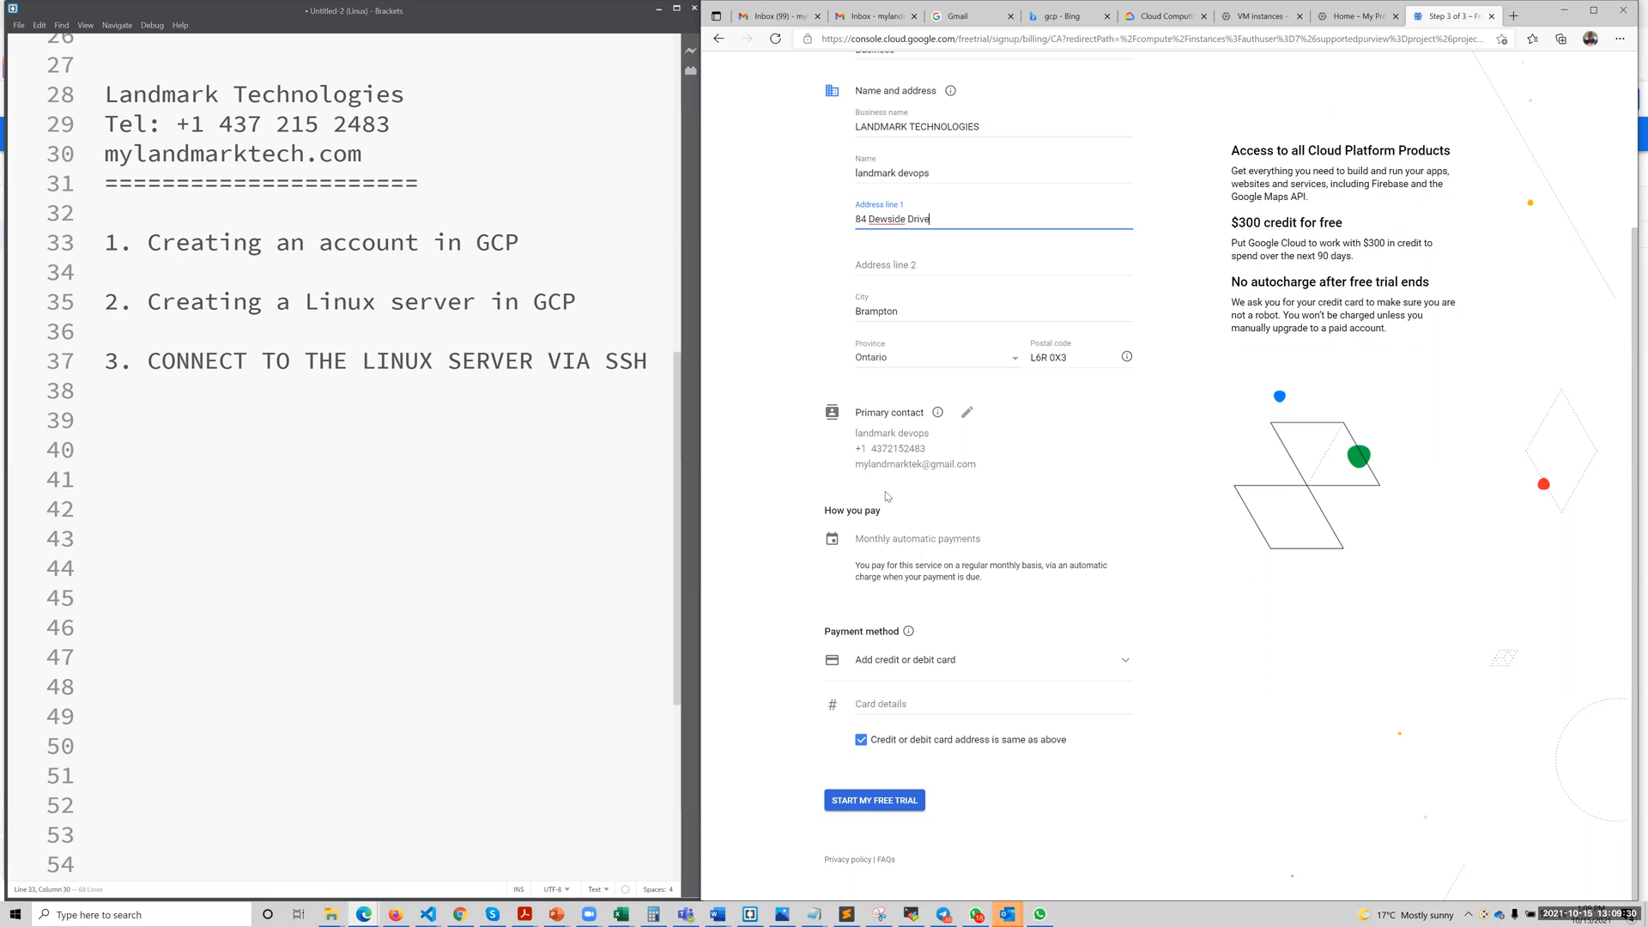
Put the browser window with the sign-up form out of view and bring it back beside the notes editor.
{"action": "scroll", "coordinate": [906, 534], "scroll_direction": "up", "scroll_amount": 3}
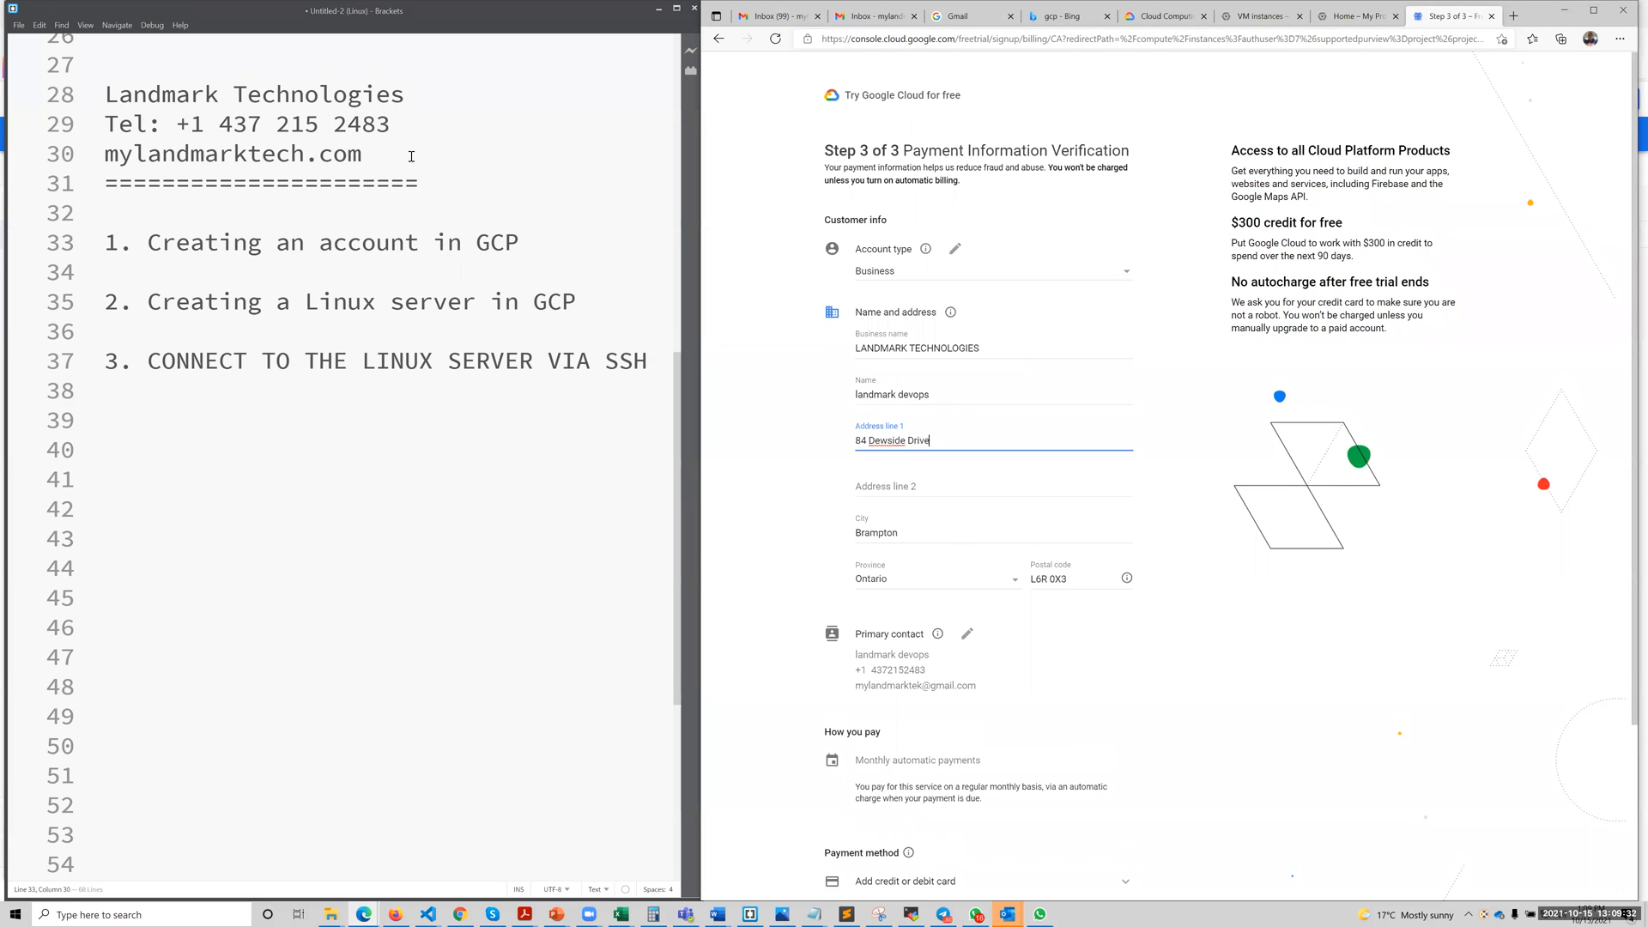
{"action": "scroll", "coordinate": [994, 690], "scroll_direction": "down", "scroll_amount": 3}
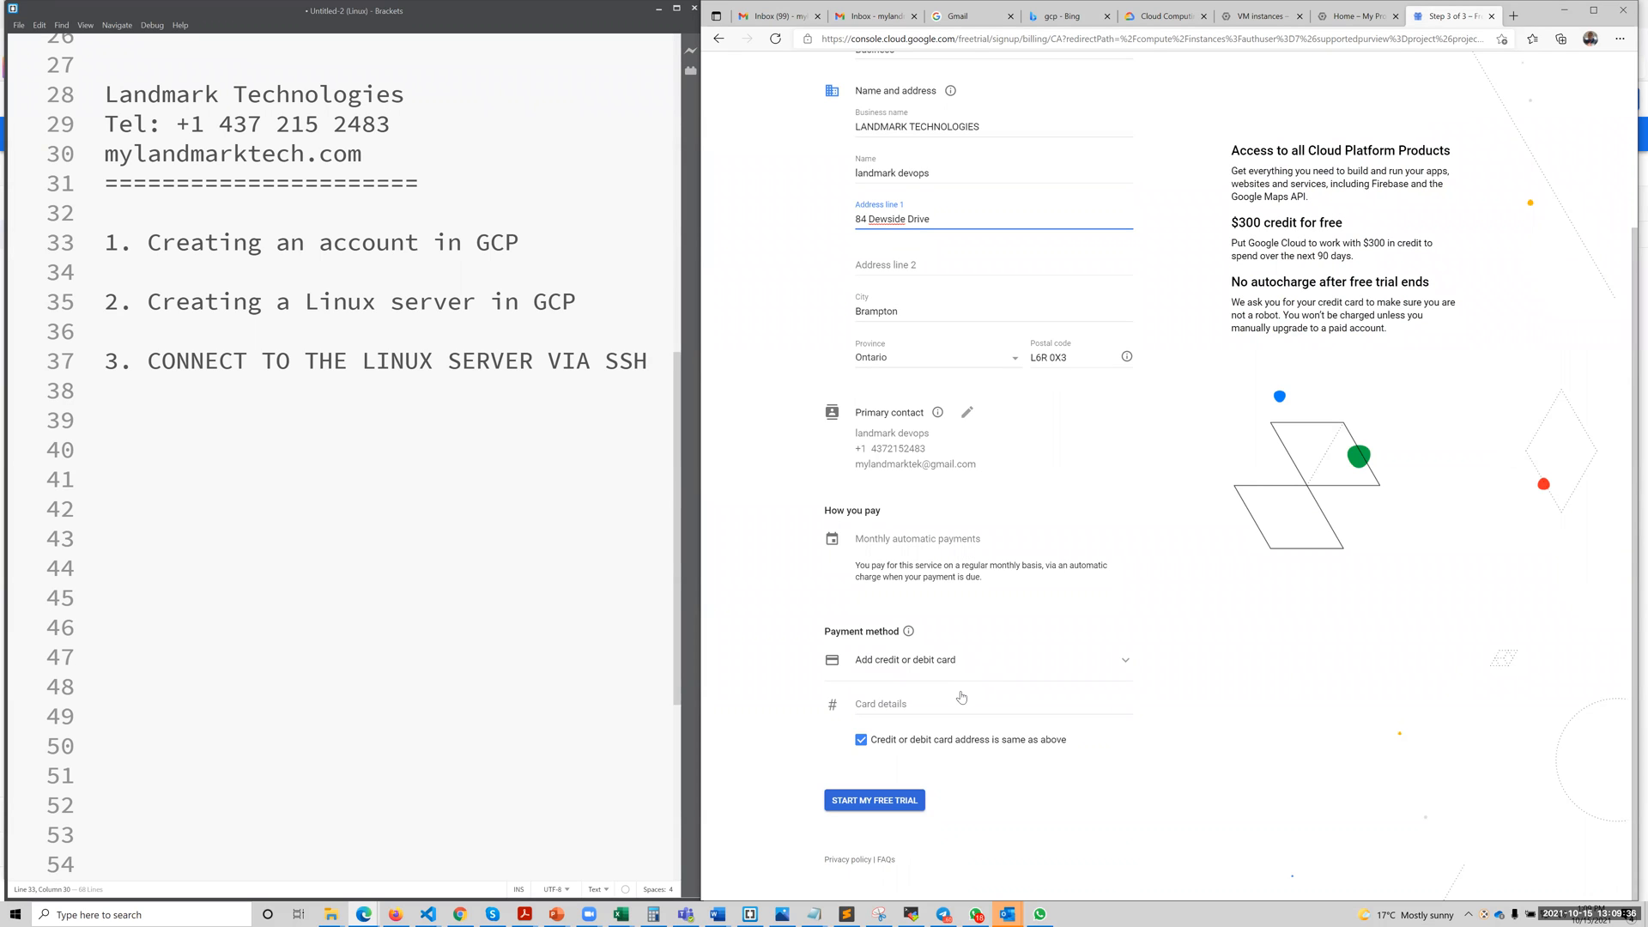
{"action": "left_click", "coordinate": [1558, 11]}
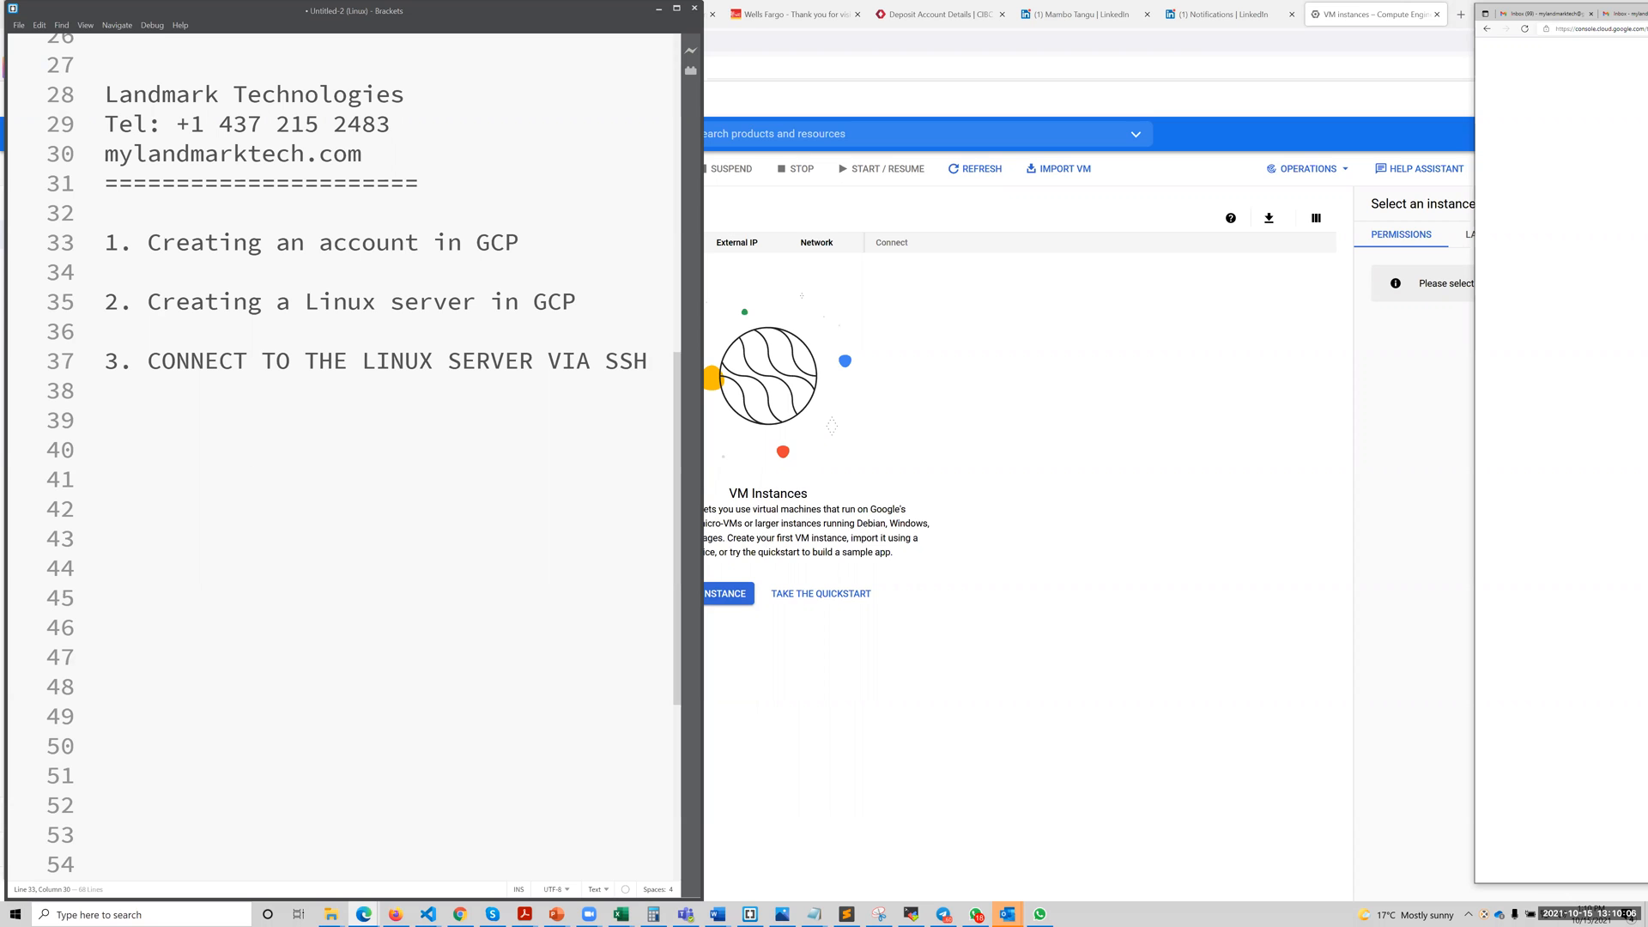
{"action": "left_click_drag", "start_coordinate": [1647, 13], "coordinate": [1373, 13]}
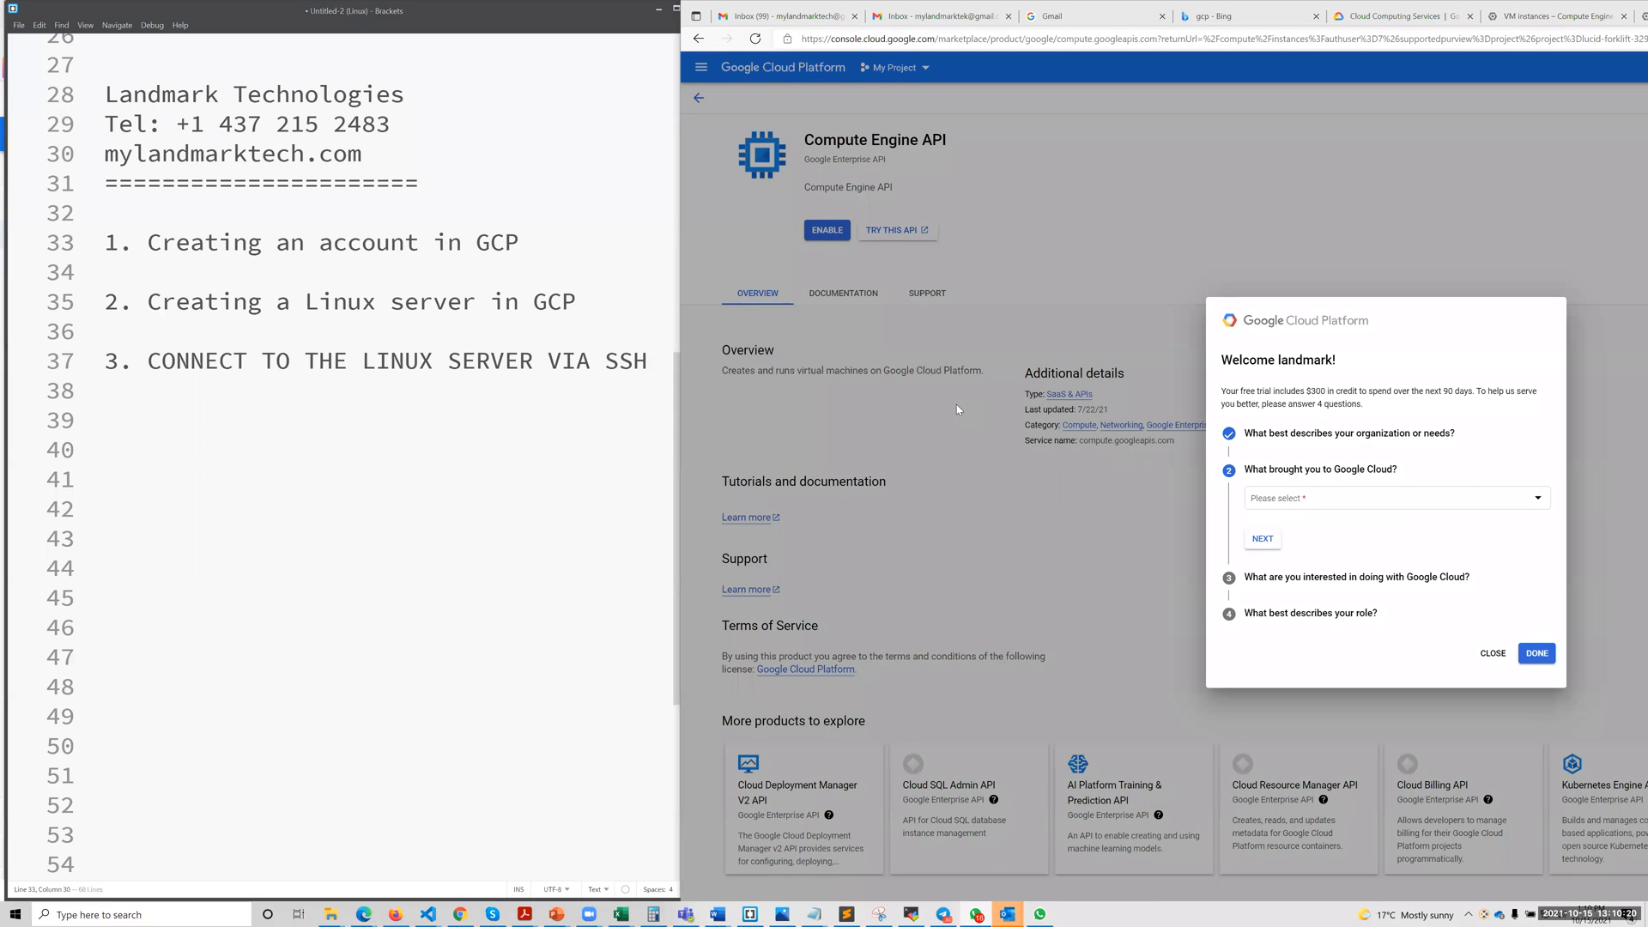
Answer the question about what brought you to Google Cloud with Learn more / explore and continue the survey.
{"action": "left_click", "coordinate": [1300, 499]}
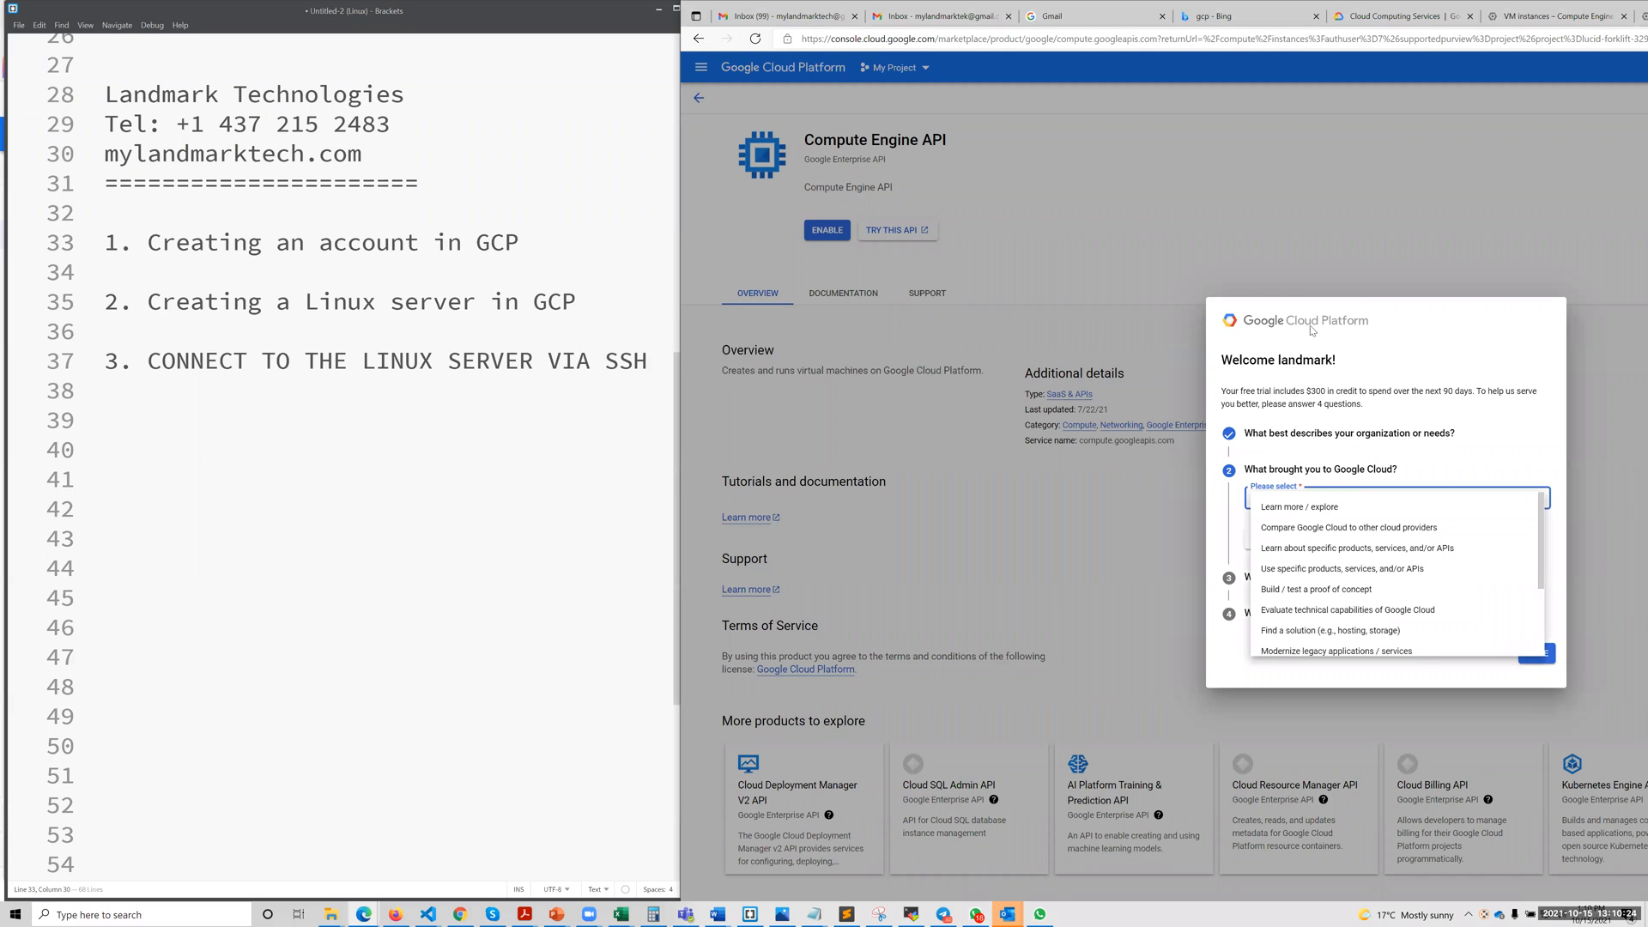
{"action": "left_click", "coordinate": [1262, 241]}
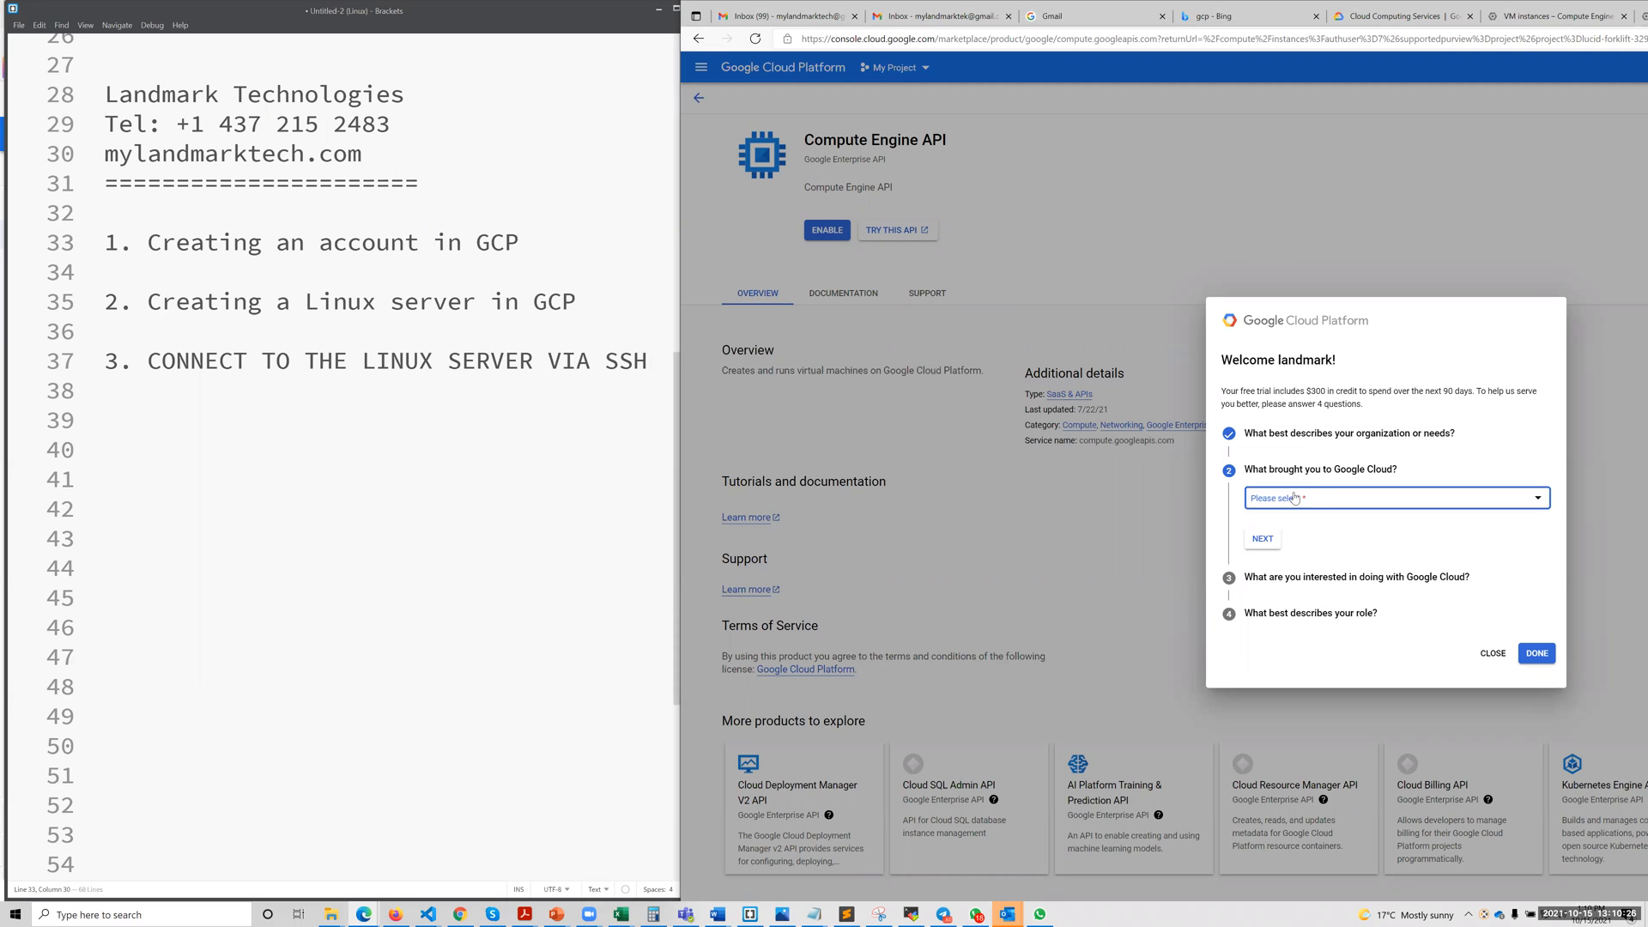
{"action": "left_click", "coordinate": [1425, 503]}
{"action": "left_click", "coordinate": [1302, 508]}
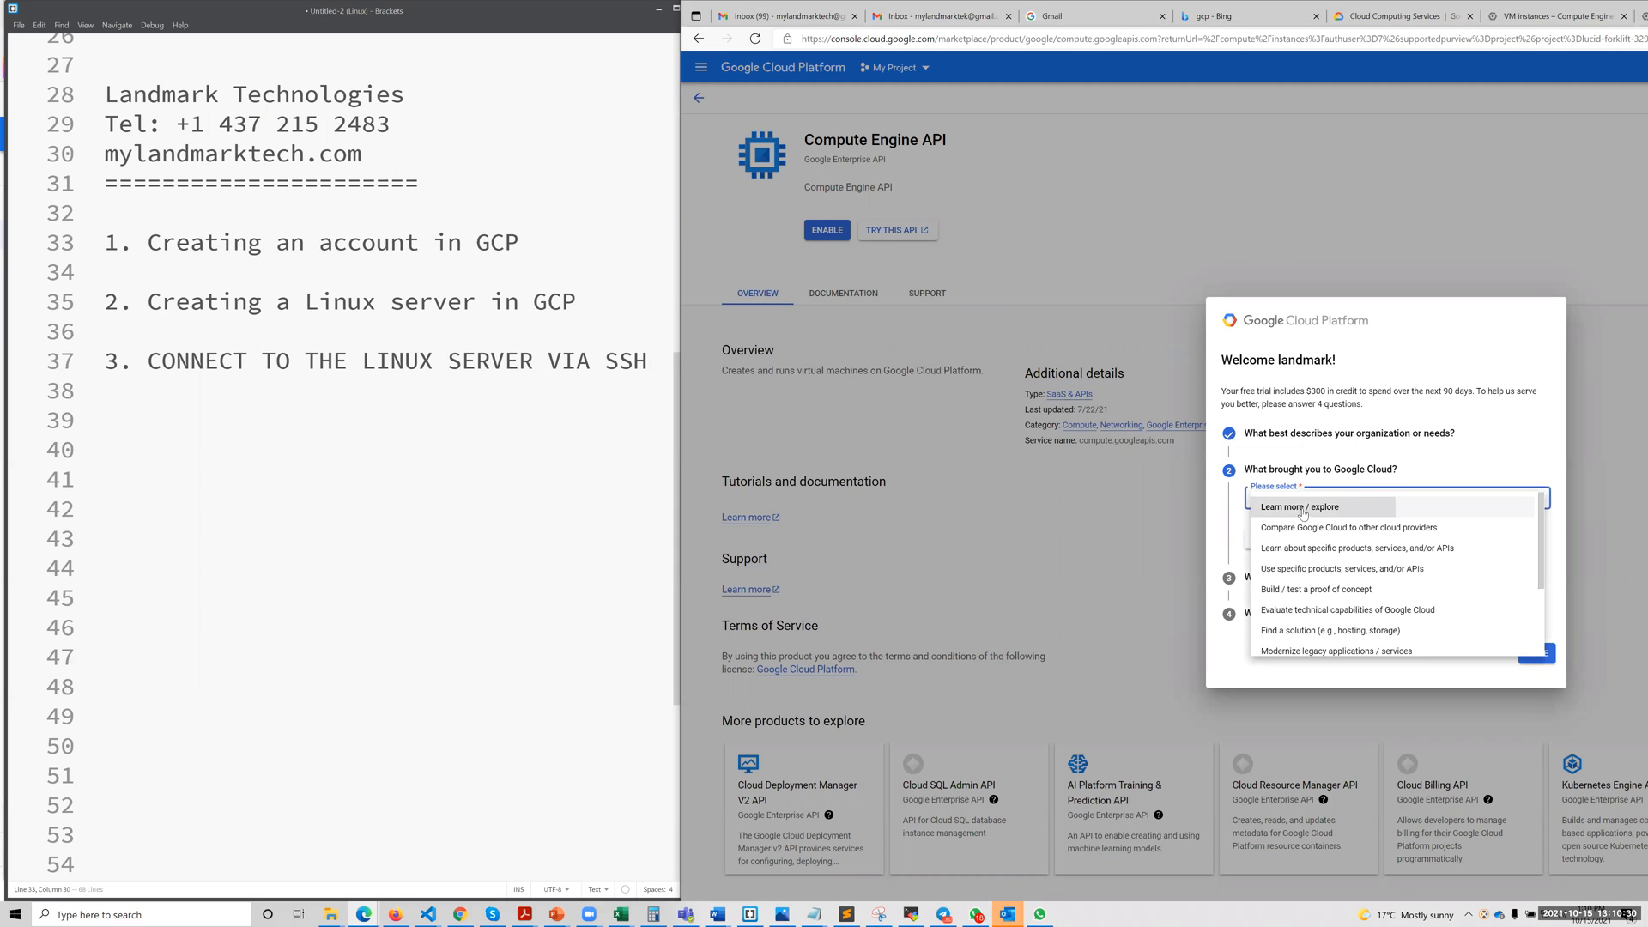
{"action": "left_click", "coordinate": [1267, 540]}
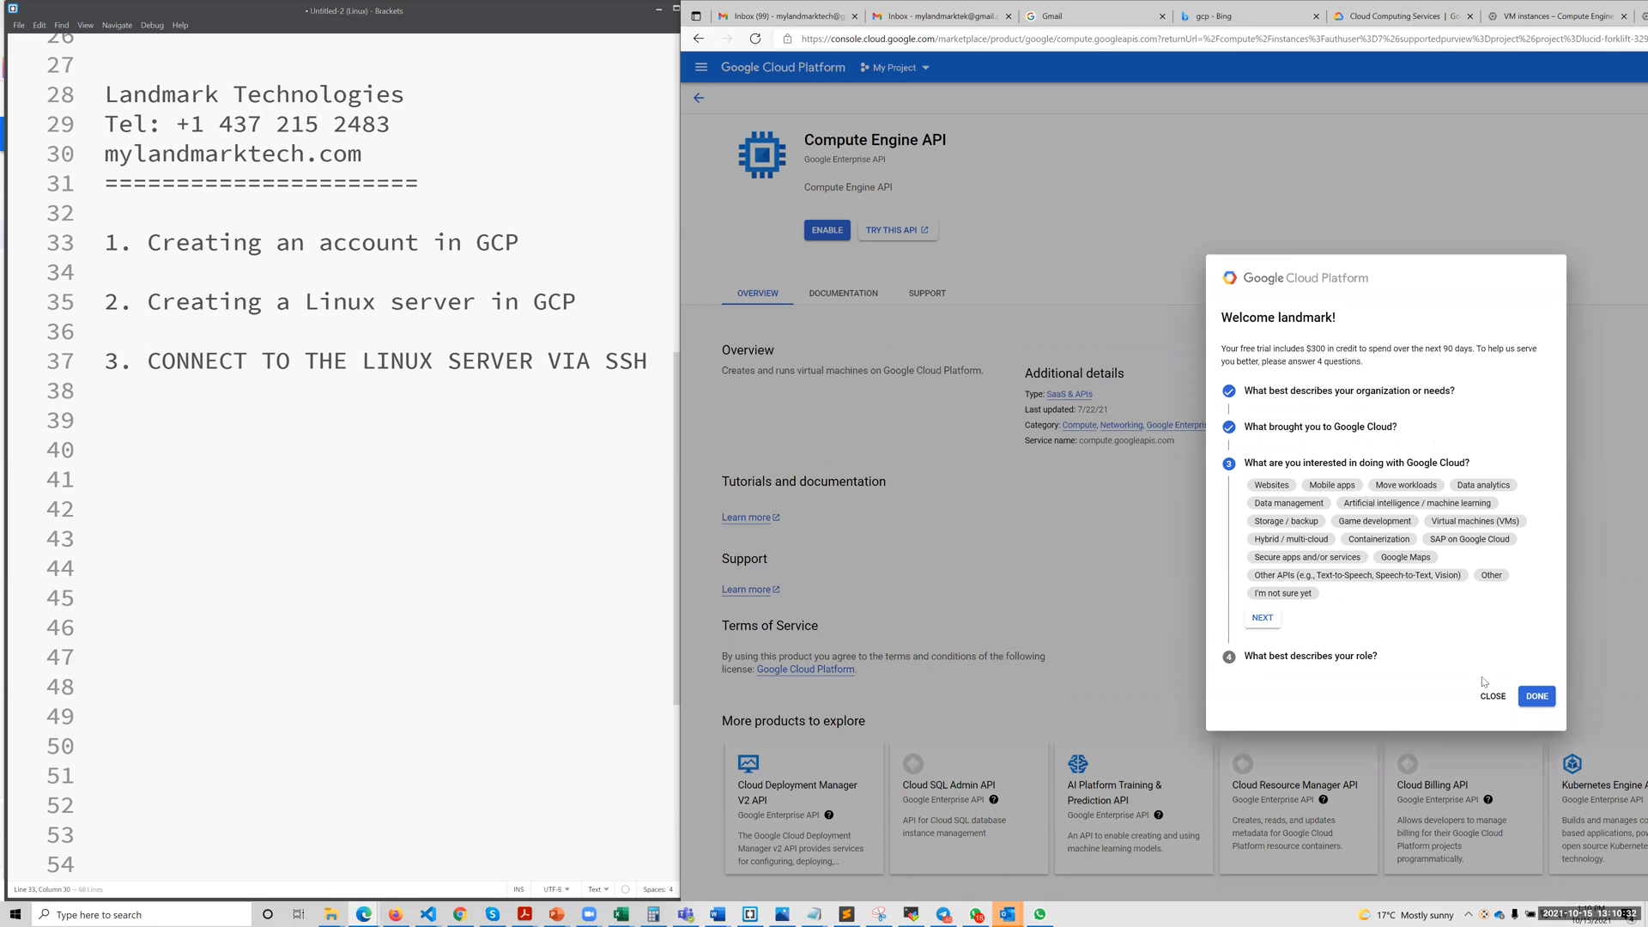
Choose Websites, Mobile apps and Move workloads as the interests in the welcome survey and finish it.
{"action": "left_click", "coordinate": [1274, 485]}
{"action": "left_click", "coordinate": [1349, 486]}
{"action": "left_click", "coordinate": [1423, 484]}
{"action": "left_click", "coordinate": [1536, 704]}
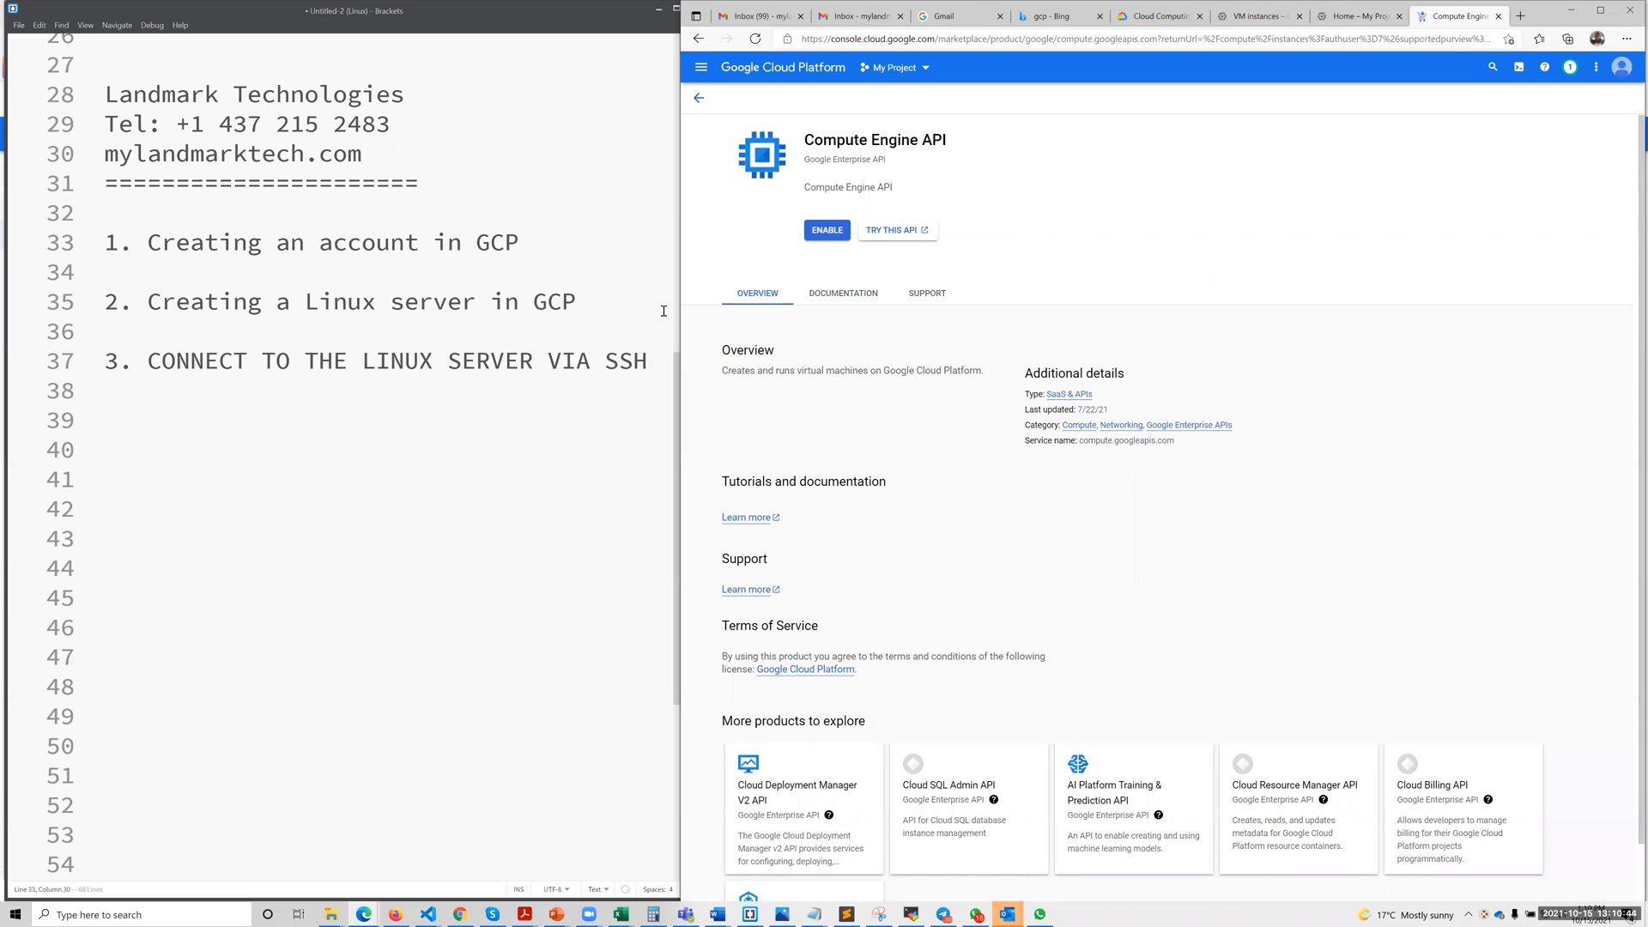
Enable the Compute Engine API for My Project and go to its VM instances page.
{"action": "scroll", "coordinate": [718, 119], "scroll_direction": "down", "scroll_amount": 1}
{"action": "scroll", "coordinate": [931, 625], "scroll_direction": "down", "scroll_amount": 1}
{"action": "scroll", "coordinate": [934, 620], "scroll_direction": "up", "scroll_amount": 1}
{"action": "scroll", "coordinate": [934, 621], "scroll_direction": "up", "scroll_amount": 1}
{"action": "left_click_drag", "start_coordinate": [812, 139], "coordinate": [949, 135]}
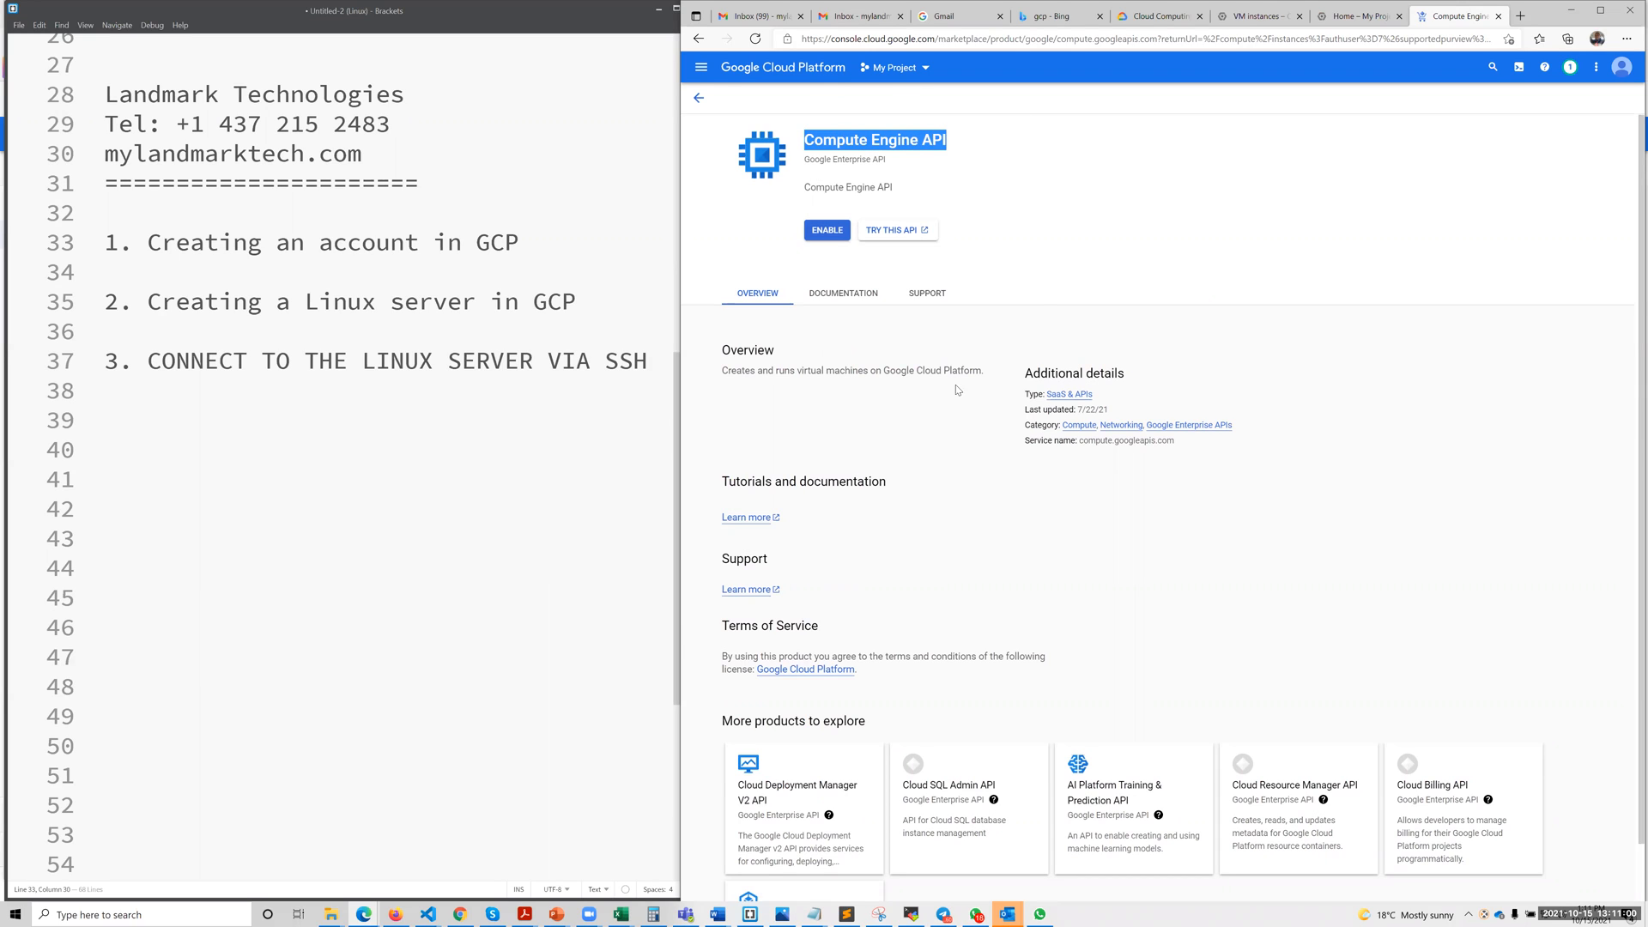
{"action": "key", "text": "ctrl+plus"}
{"action": "key", "text": "ctrl+plus"}
{"action": "key", "text": "ctrl+plus"}
{"action": "key", "text": "ctrl+plus"}
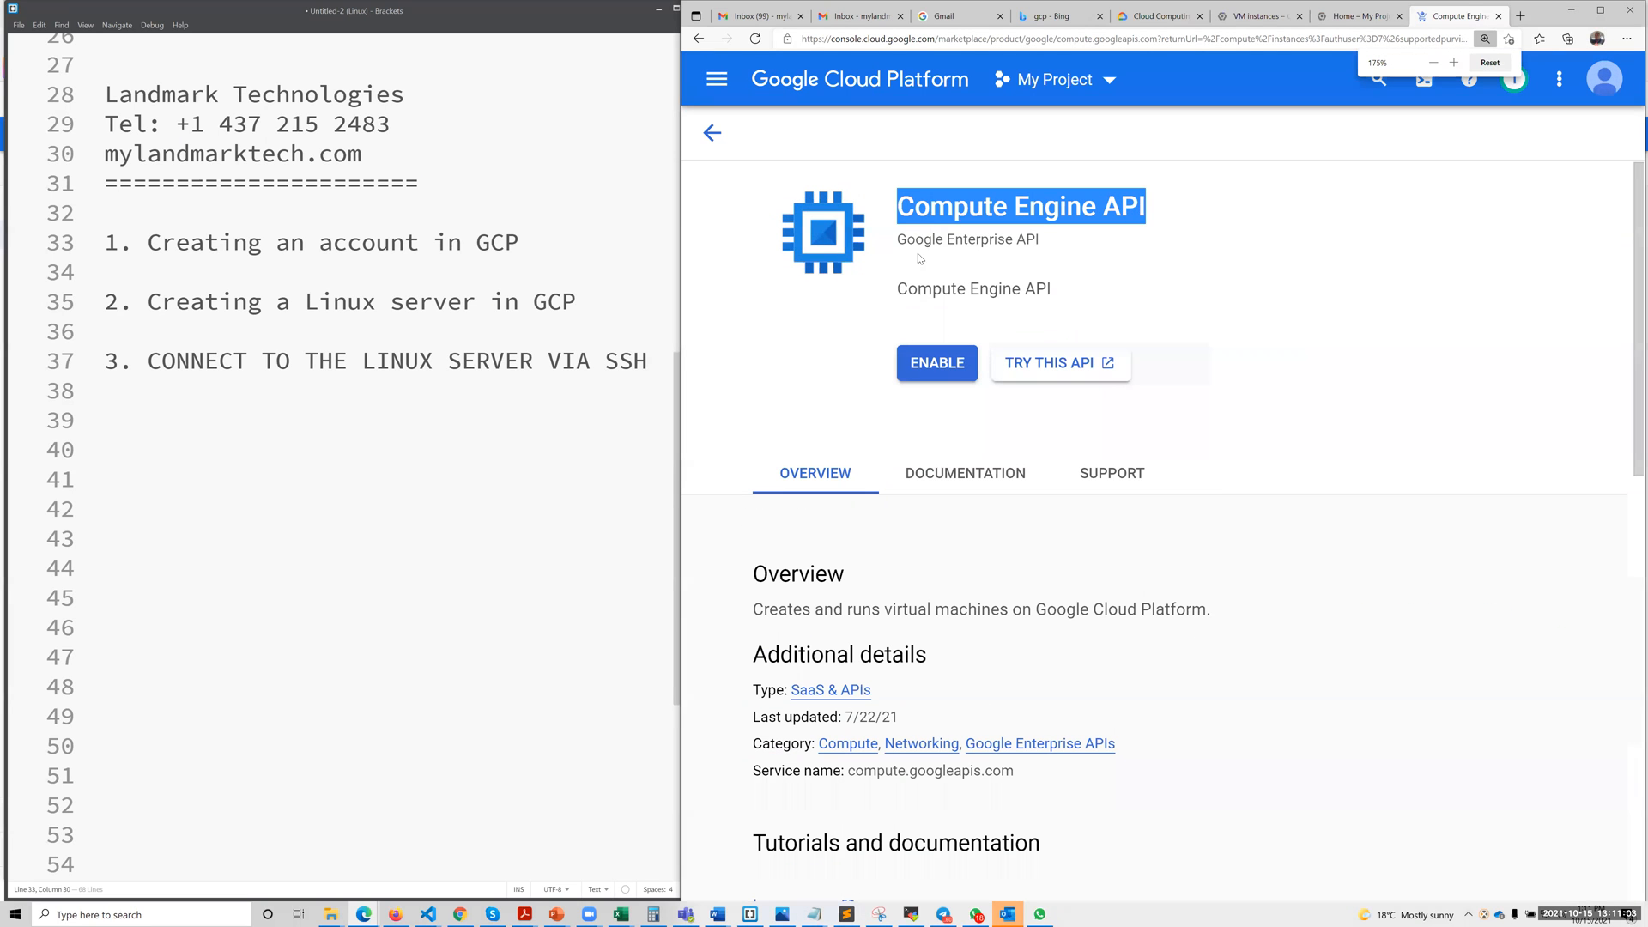
{"action": "left_click", "coordinate": [931, 364]}
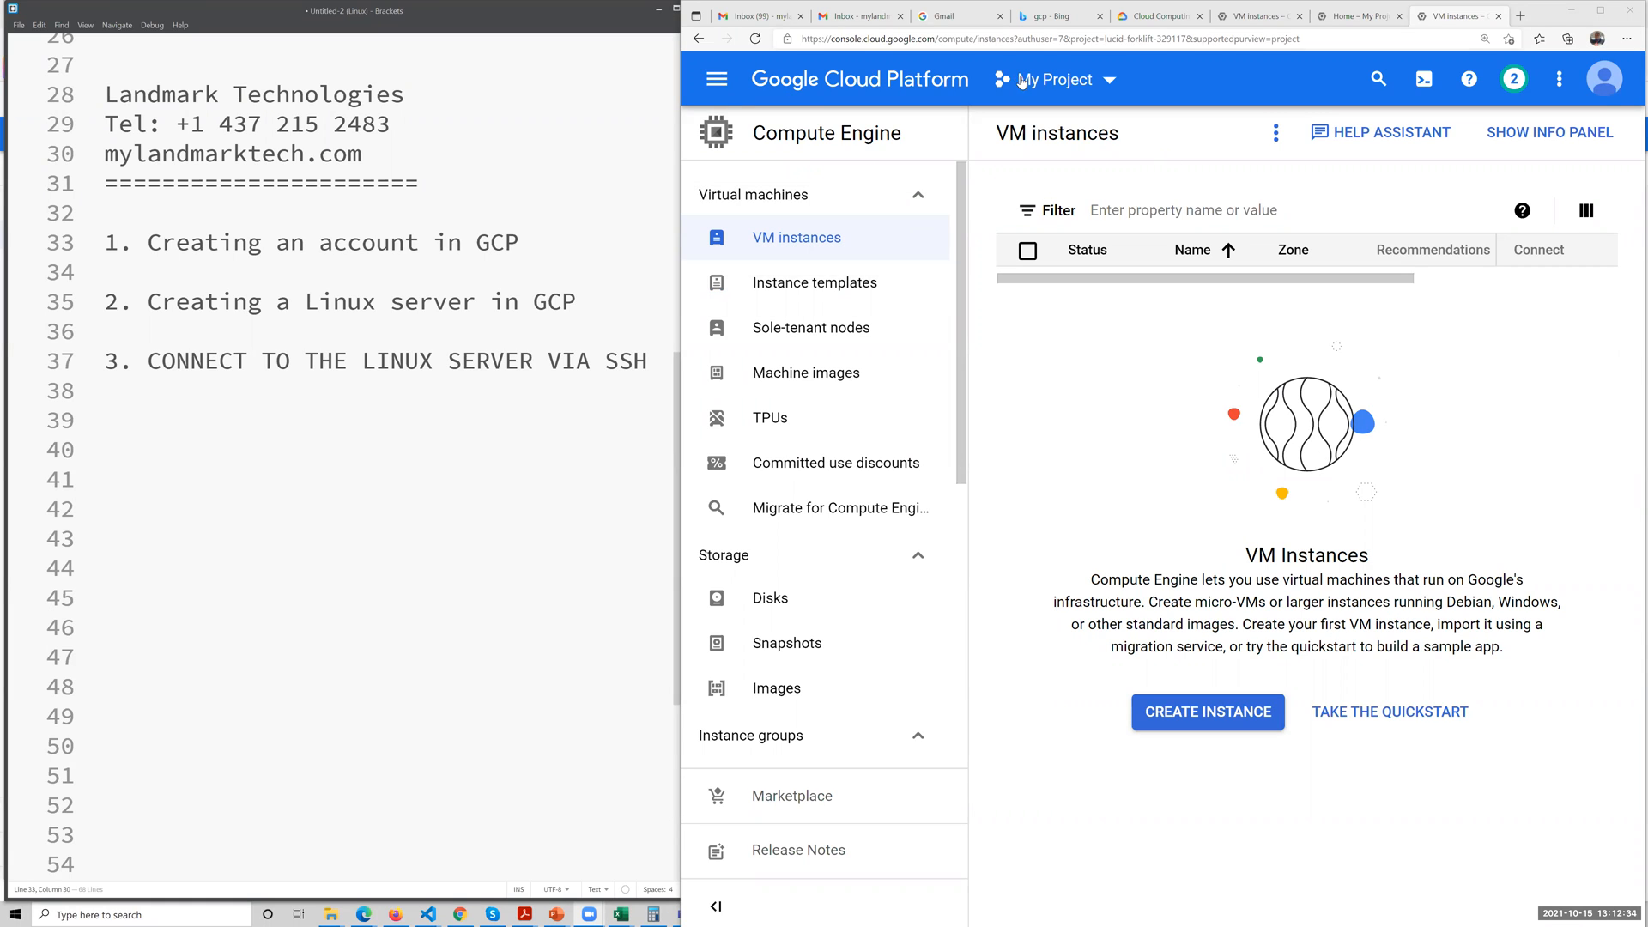
{"action": "left_click", "coordinate": [797, 237]}
Add the indented line "enable VM API" under "Creating an account in GCP" in the Brackets notes.
{"action": "left_click", "coordinate": [471, 326]}
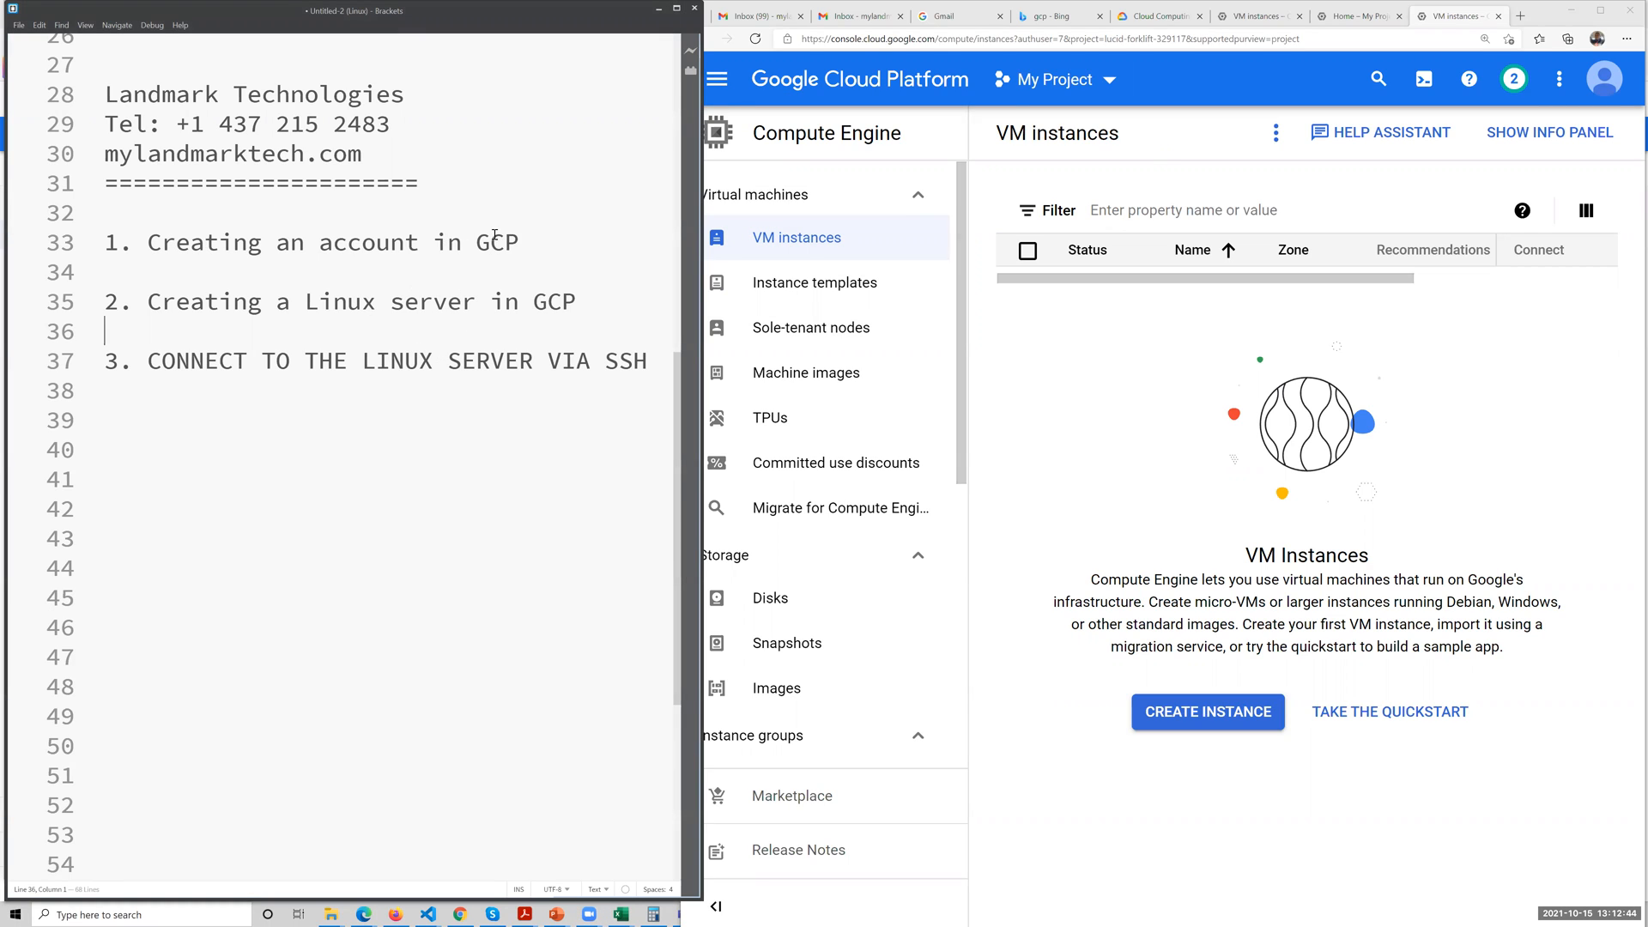
{"action": "left_click_drag", "start_coordinate": [518, 243], "coordinate": [152, 244]}
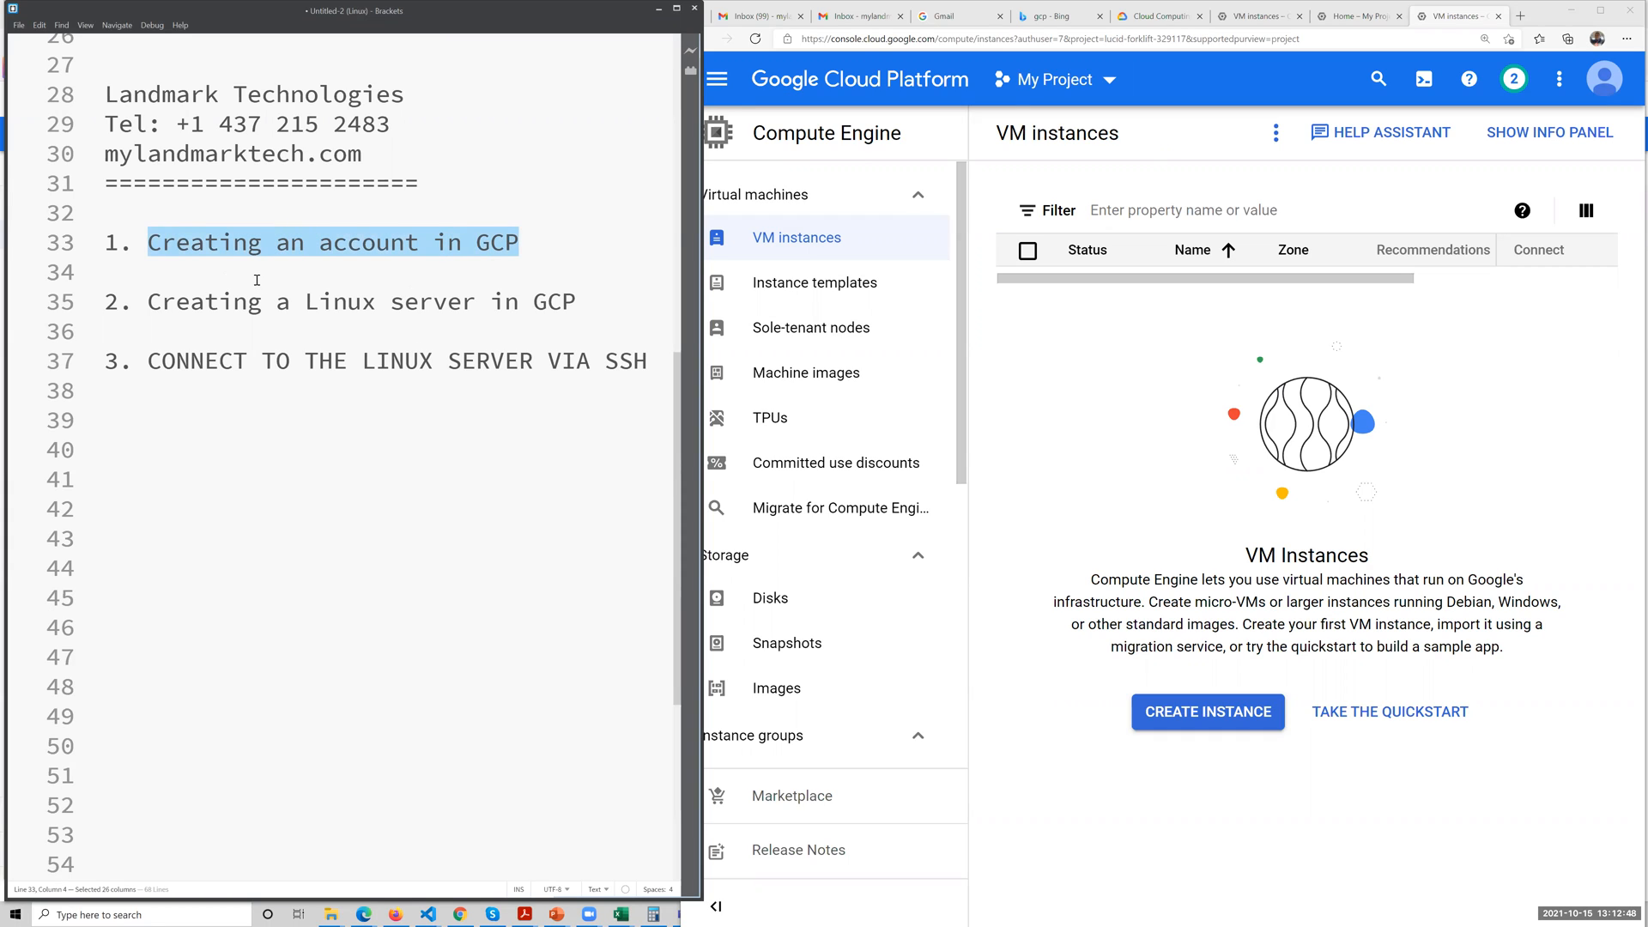
{"action": "left_click", "coordinate": [530, 241]}
{"action": "key", "text": "Return"}
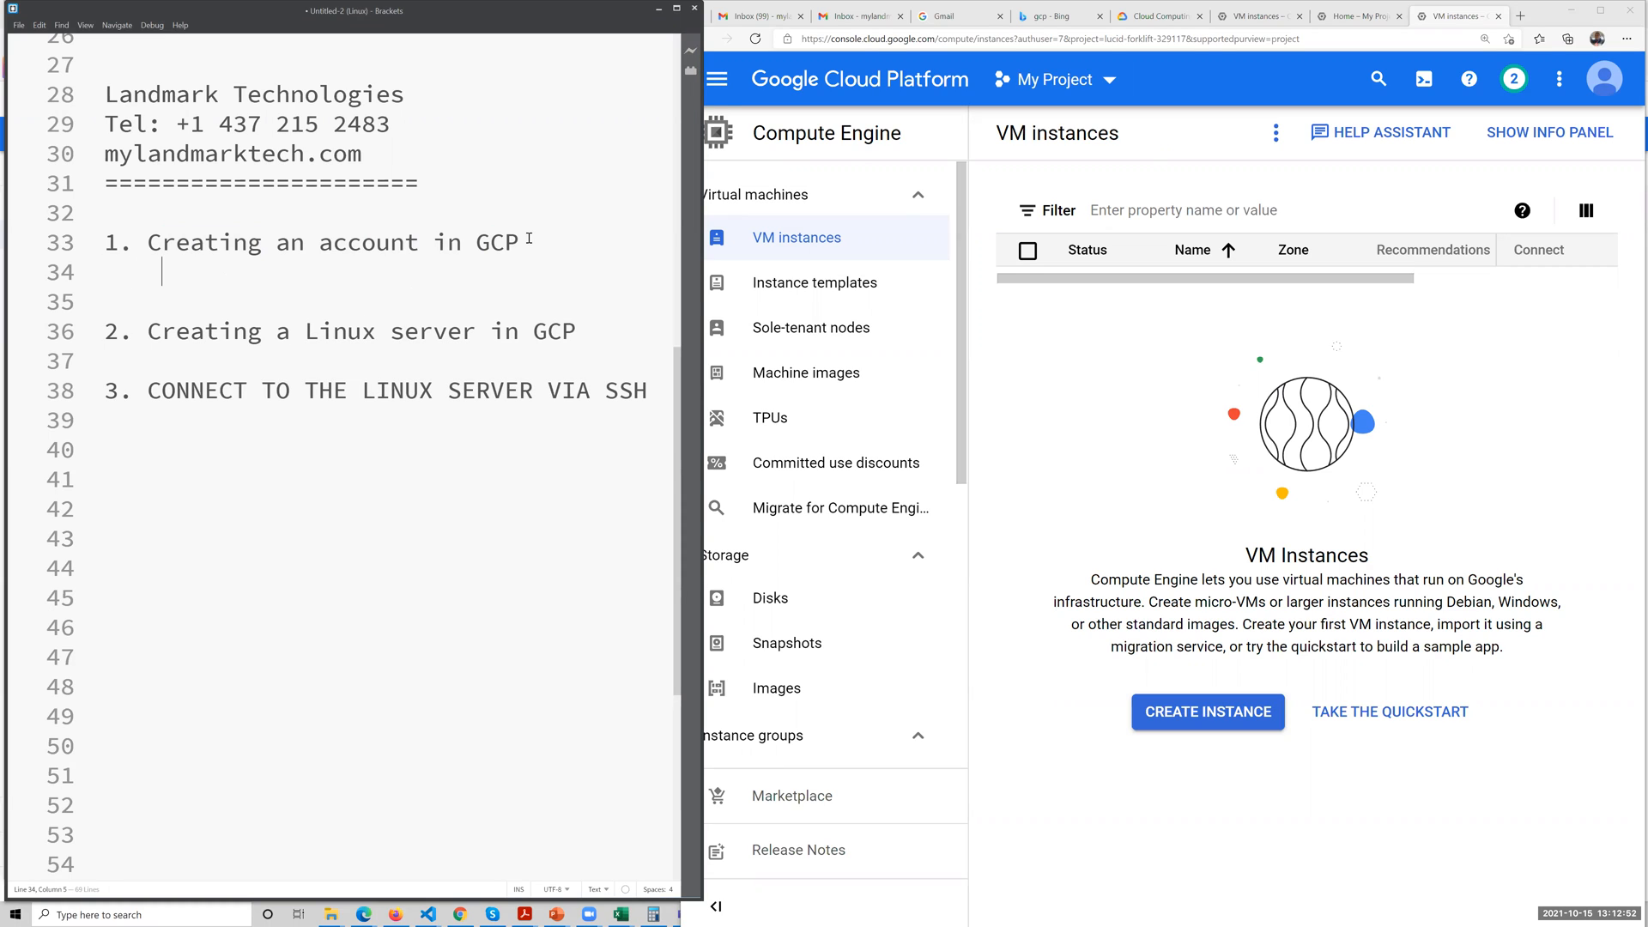
{"action": "key", "text": "Caps_Lock"}
{"action": "type", "text": "eb"}
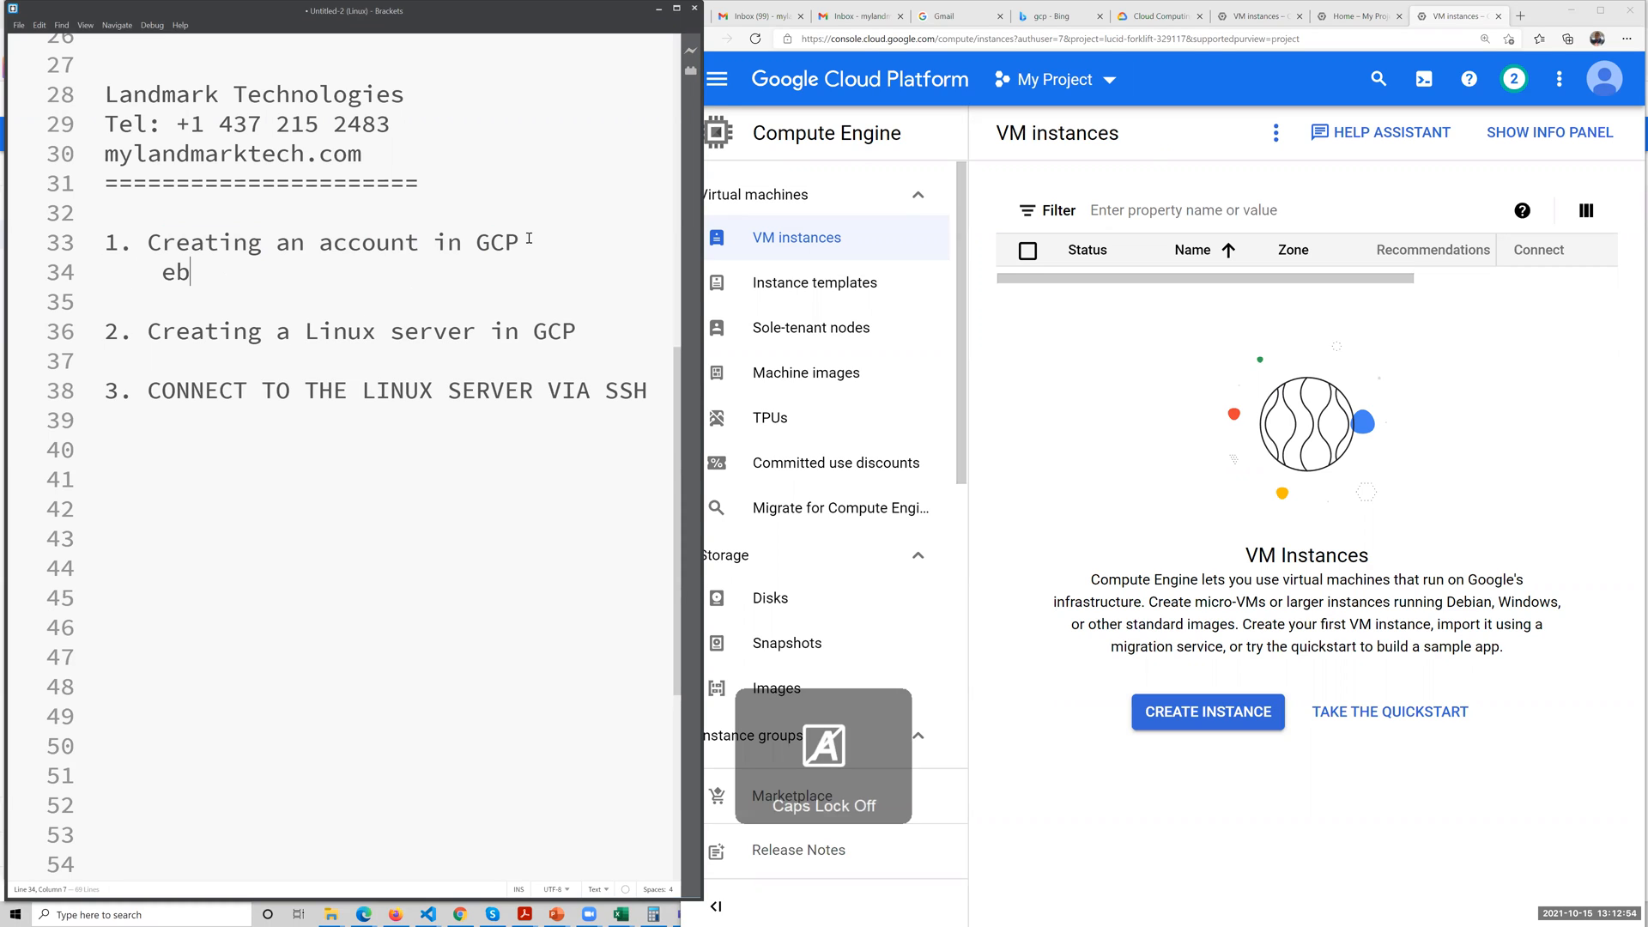
{"action": "key", "text": "BackSpace"}
{"action": "type", "text": "nable"}
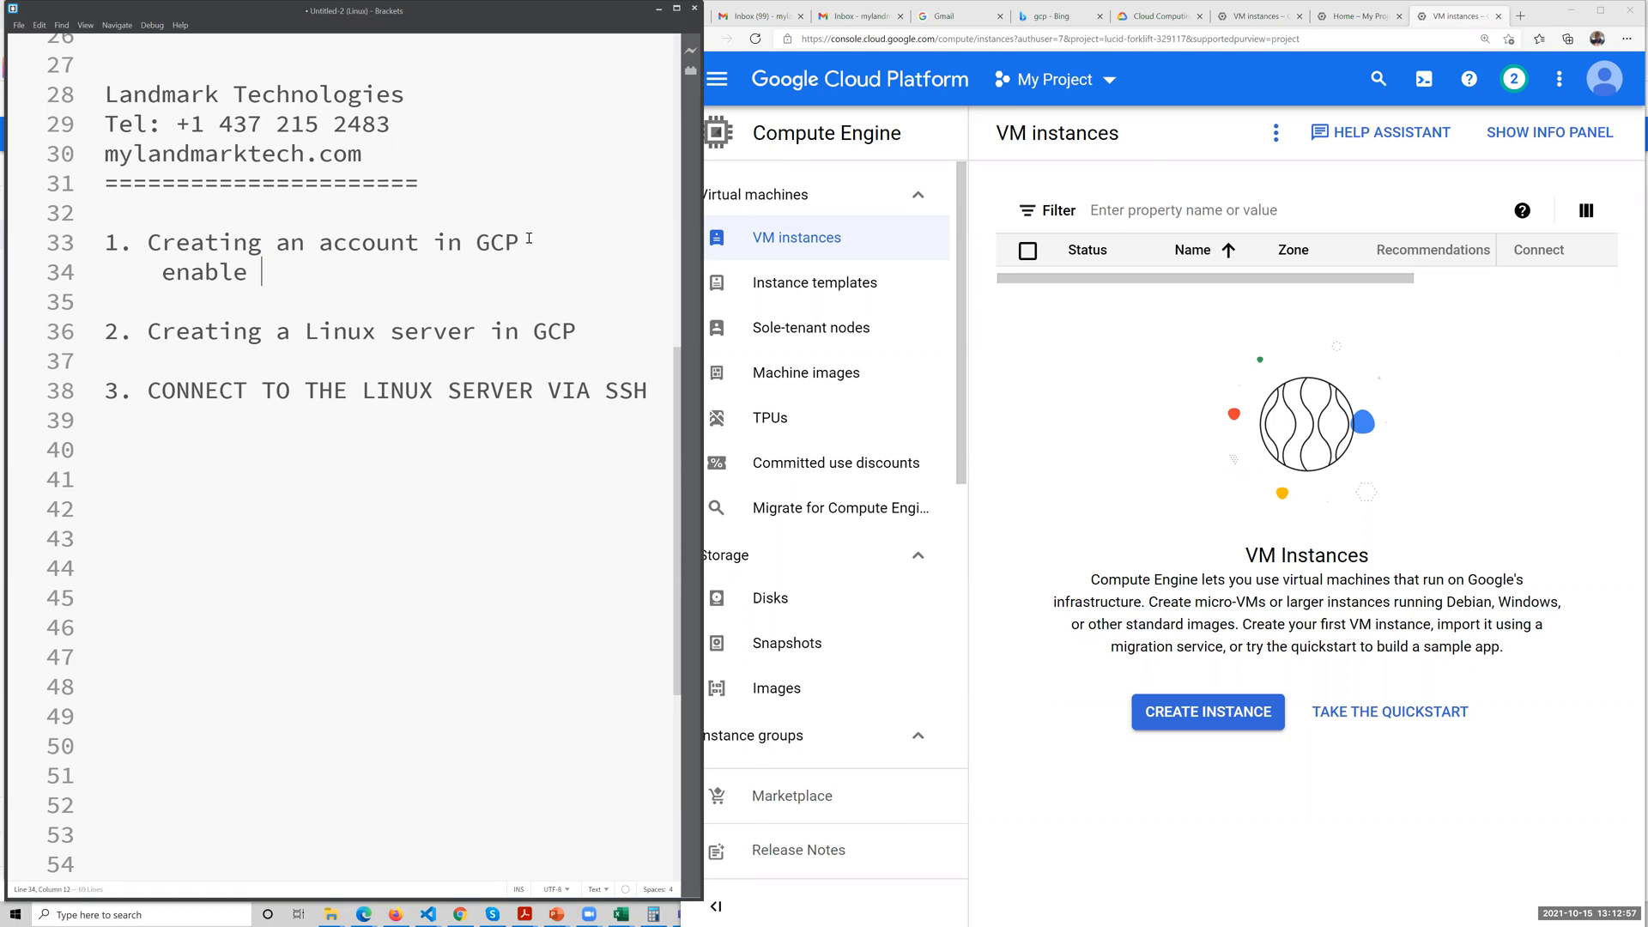
{"action": "key", "text": "Caps_Lock"}
{"action": "type", "text": "VM"}
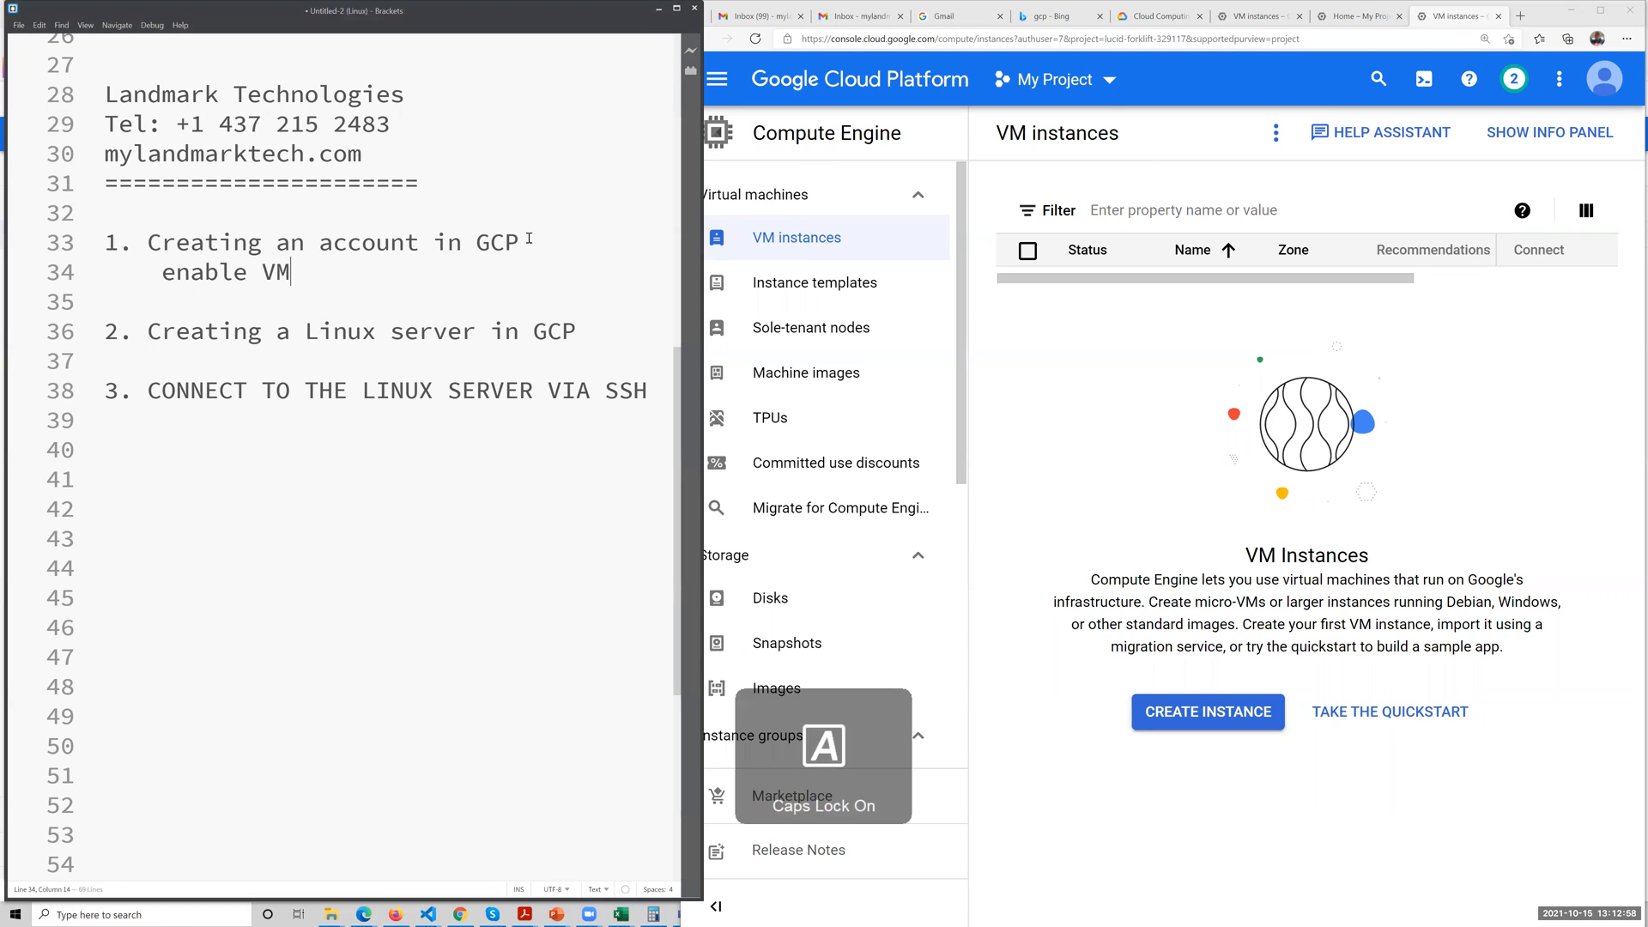
{"action": "key", "text": "Caps_Lock"}
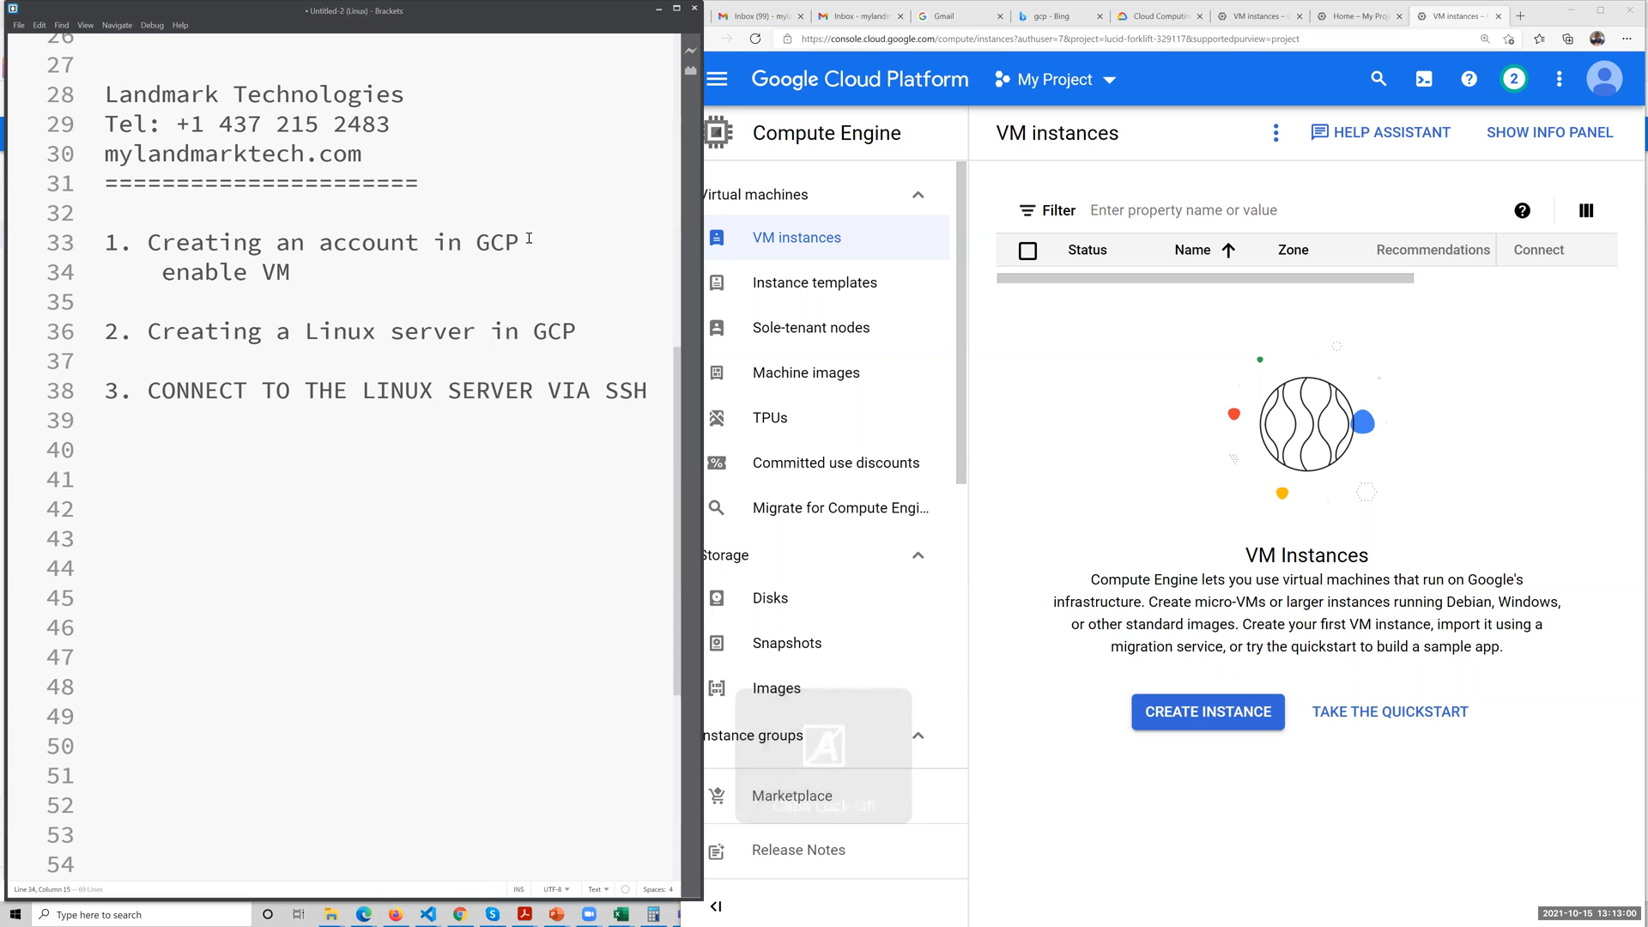
{"action": "key", "text": "Caps_Lock"}
{"action": "type", "text": "API"}
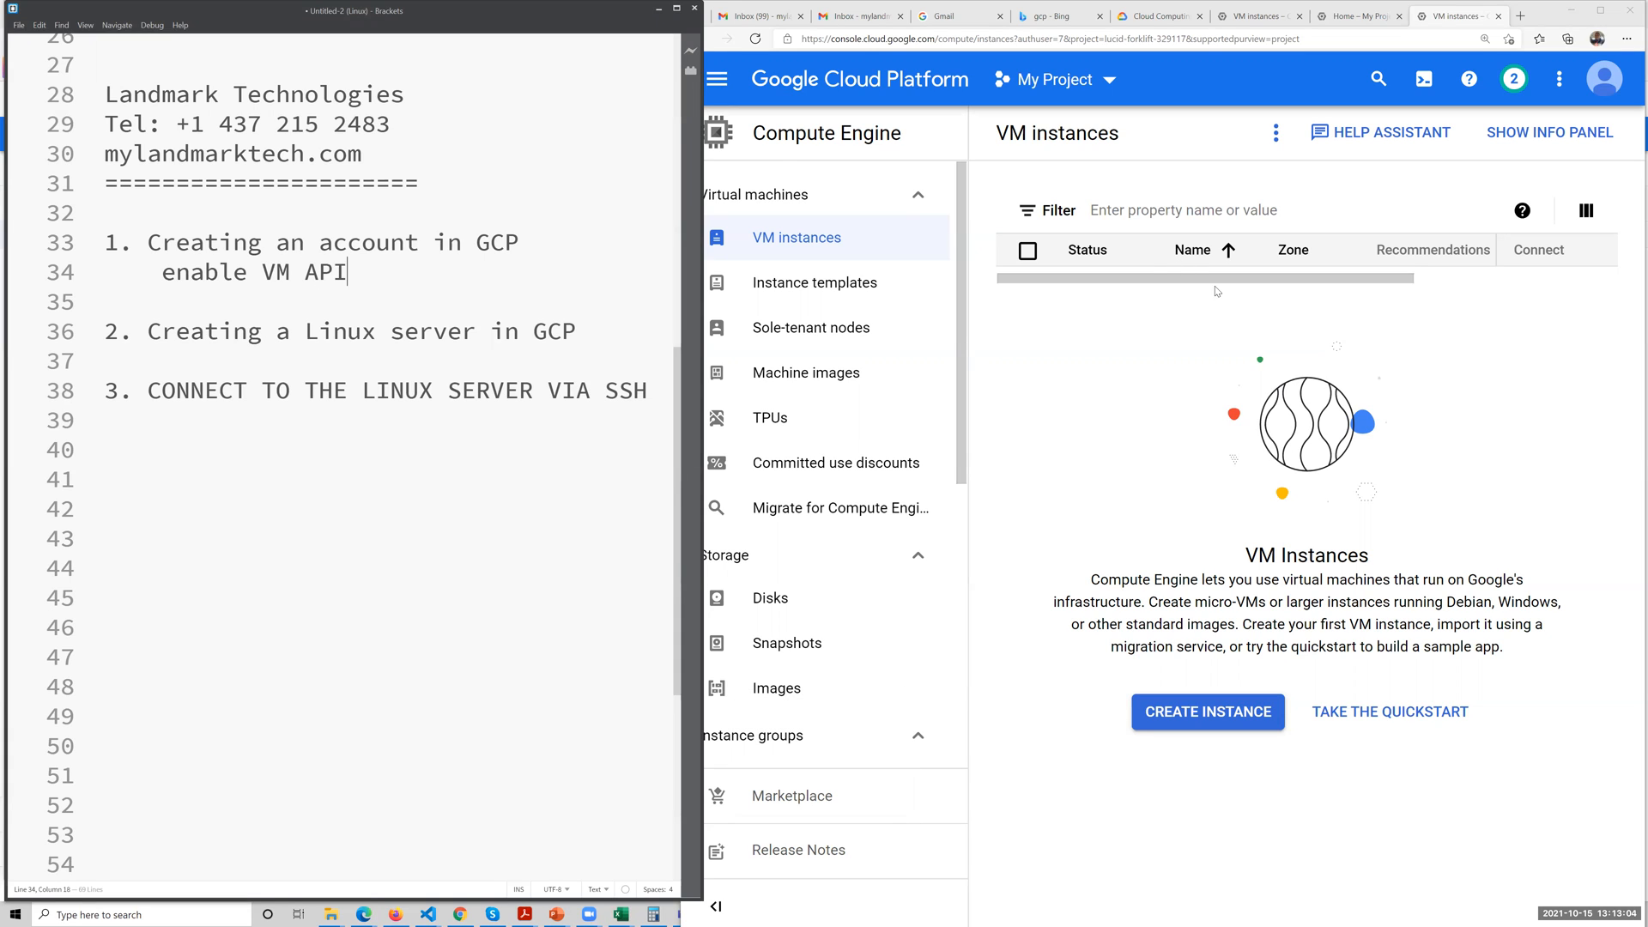
Switch back to the browser, start creating a VM instance and maximize the browser window.
{"action": "left_click", "coordinate": [1120, 392]}
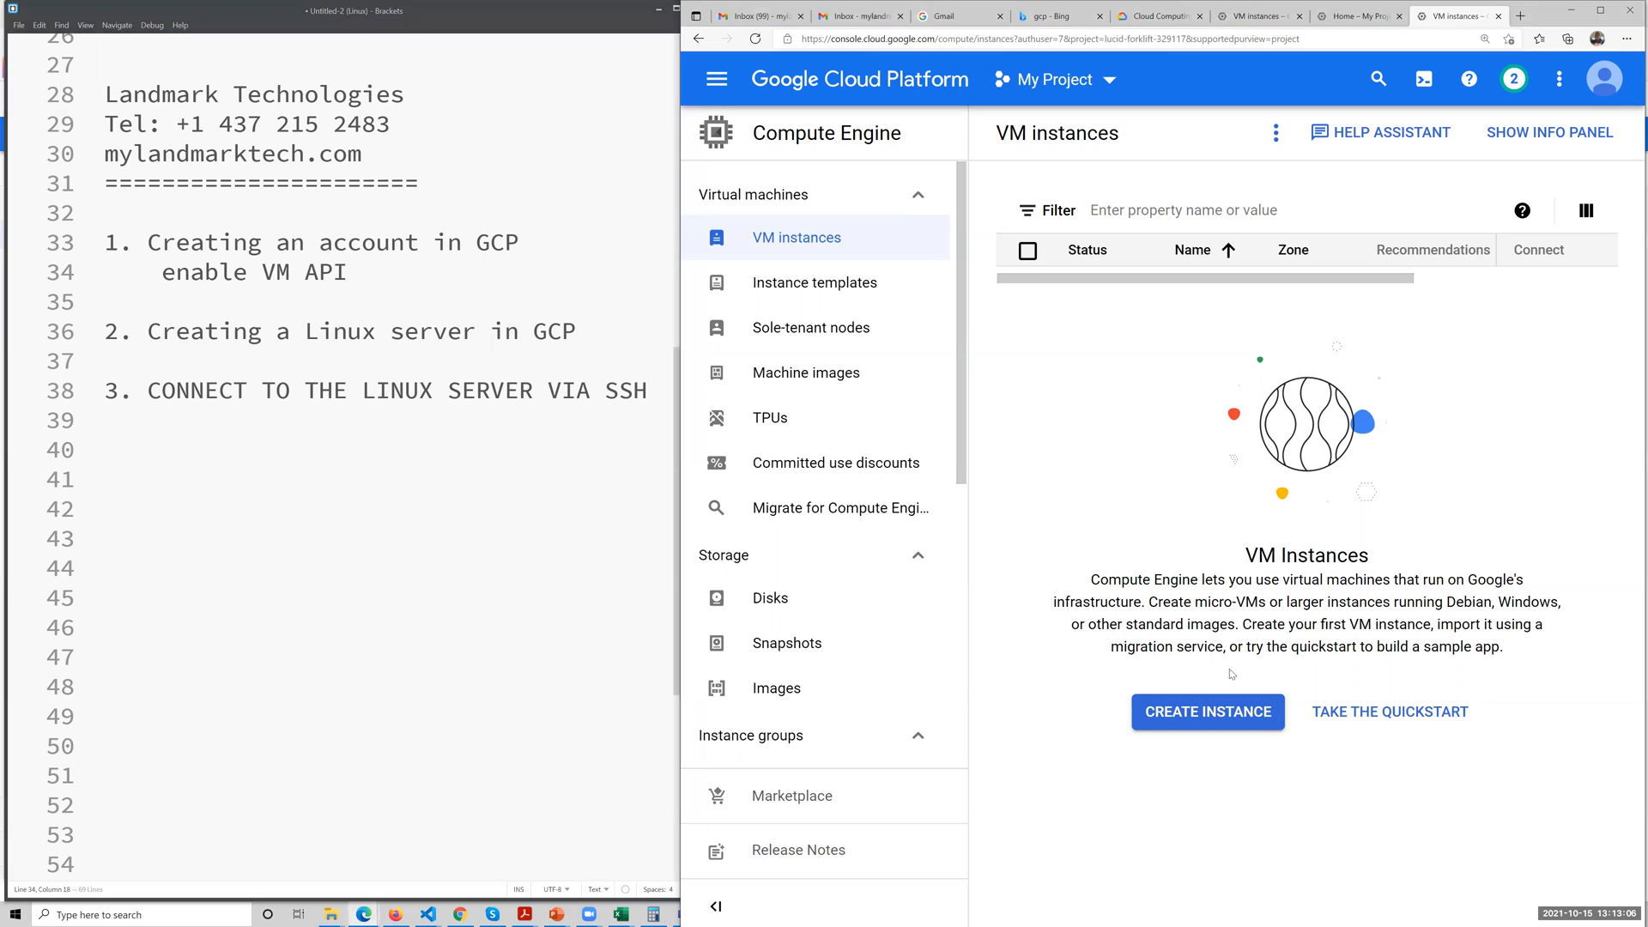
{"action": "left_click", "coordinate": [1209, 719]}
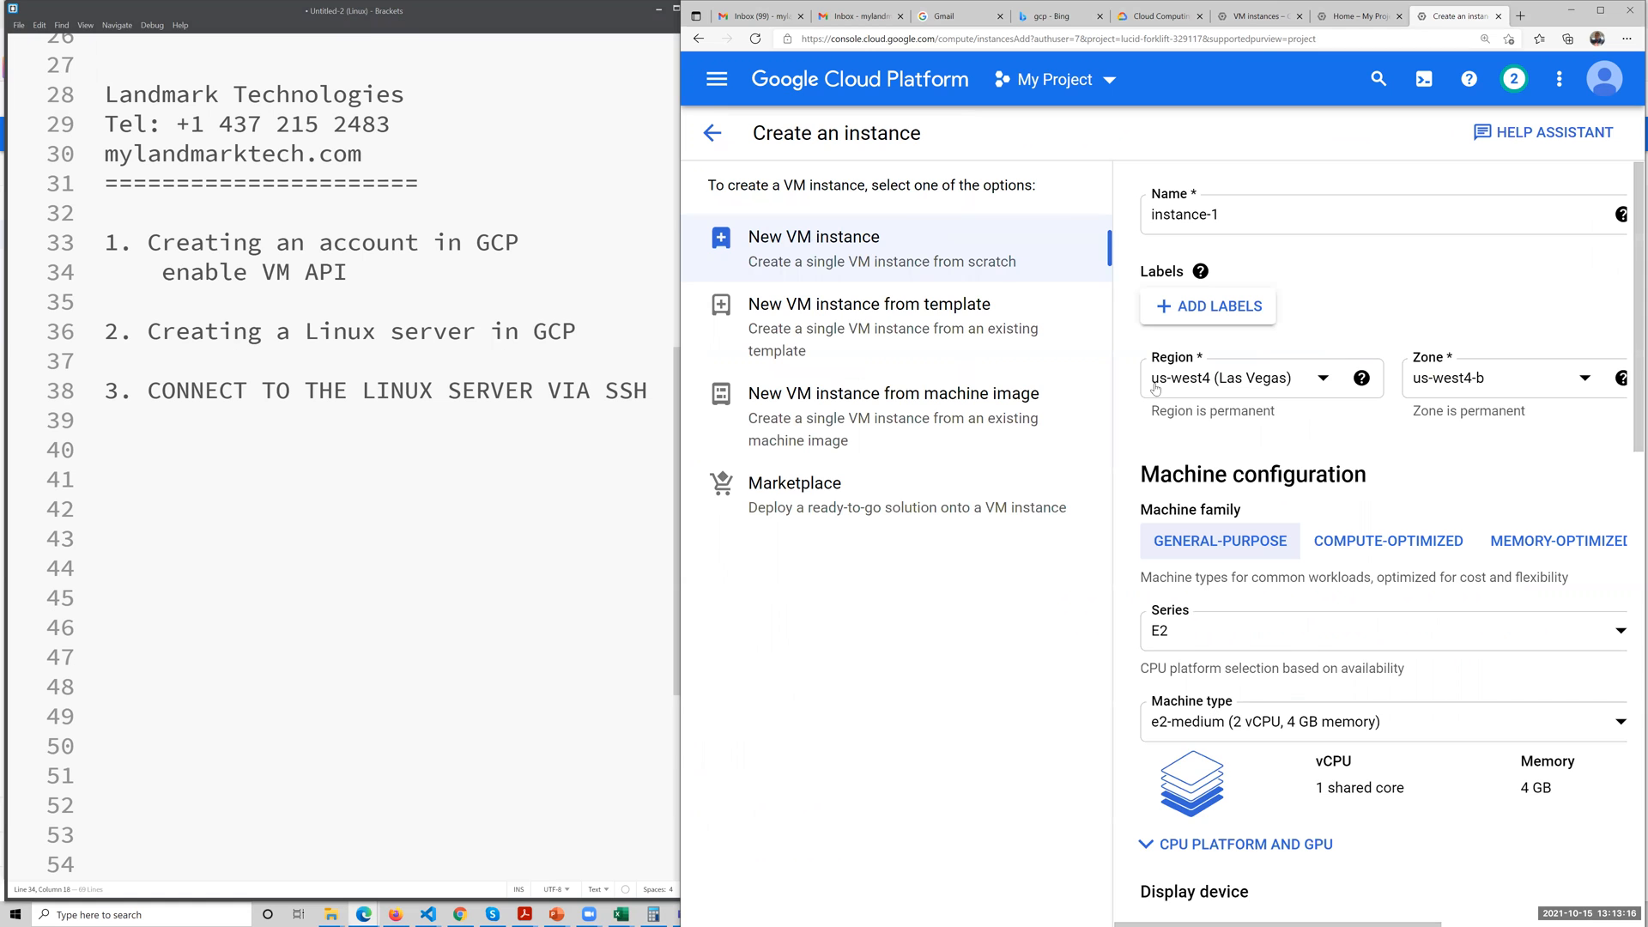
{"action": "left_click", "coordinate": [1592, 13]}
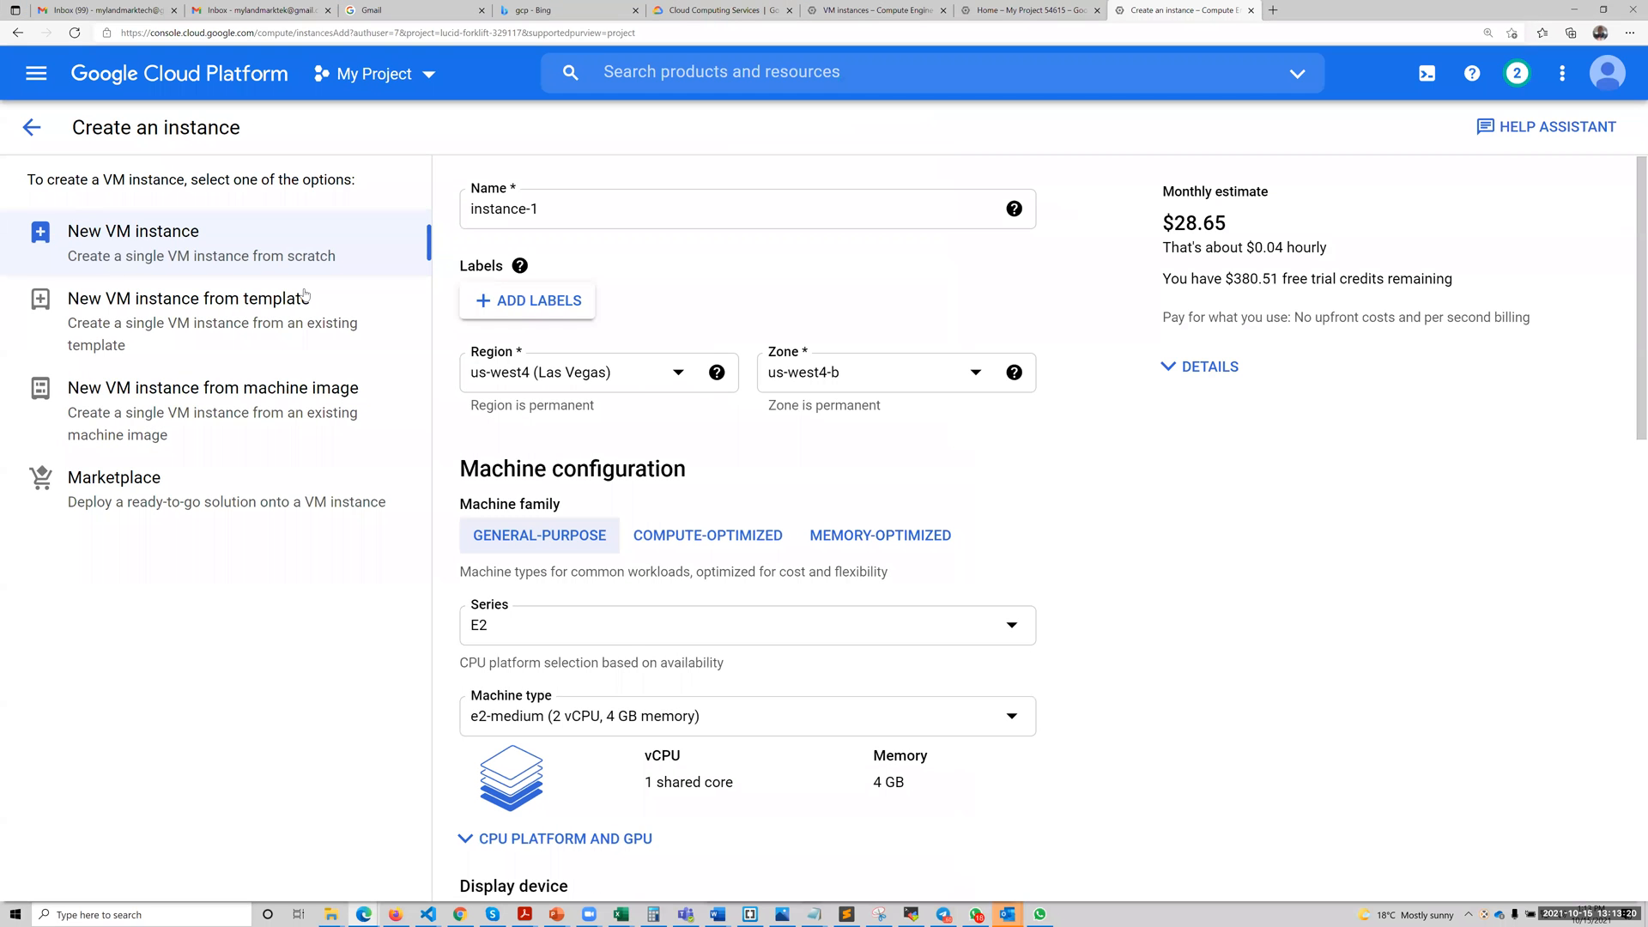
Name the new VM instance centos8-demo.
{"action": "left_click_drag", "start_coordinate": [546, 215], "coordinate": [458, 208]}
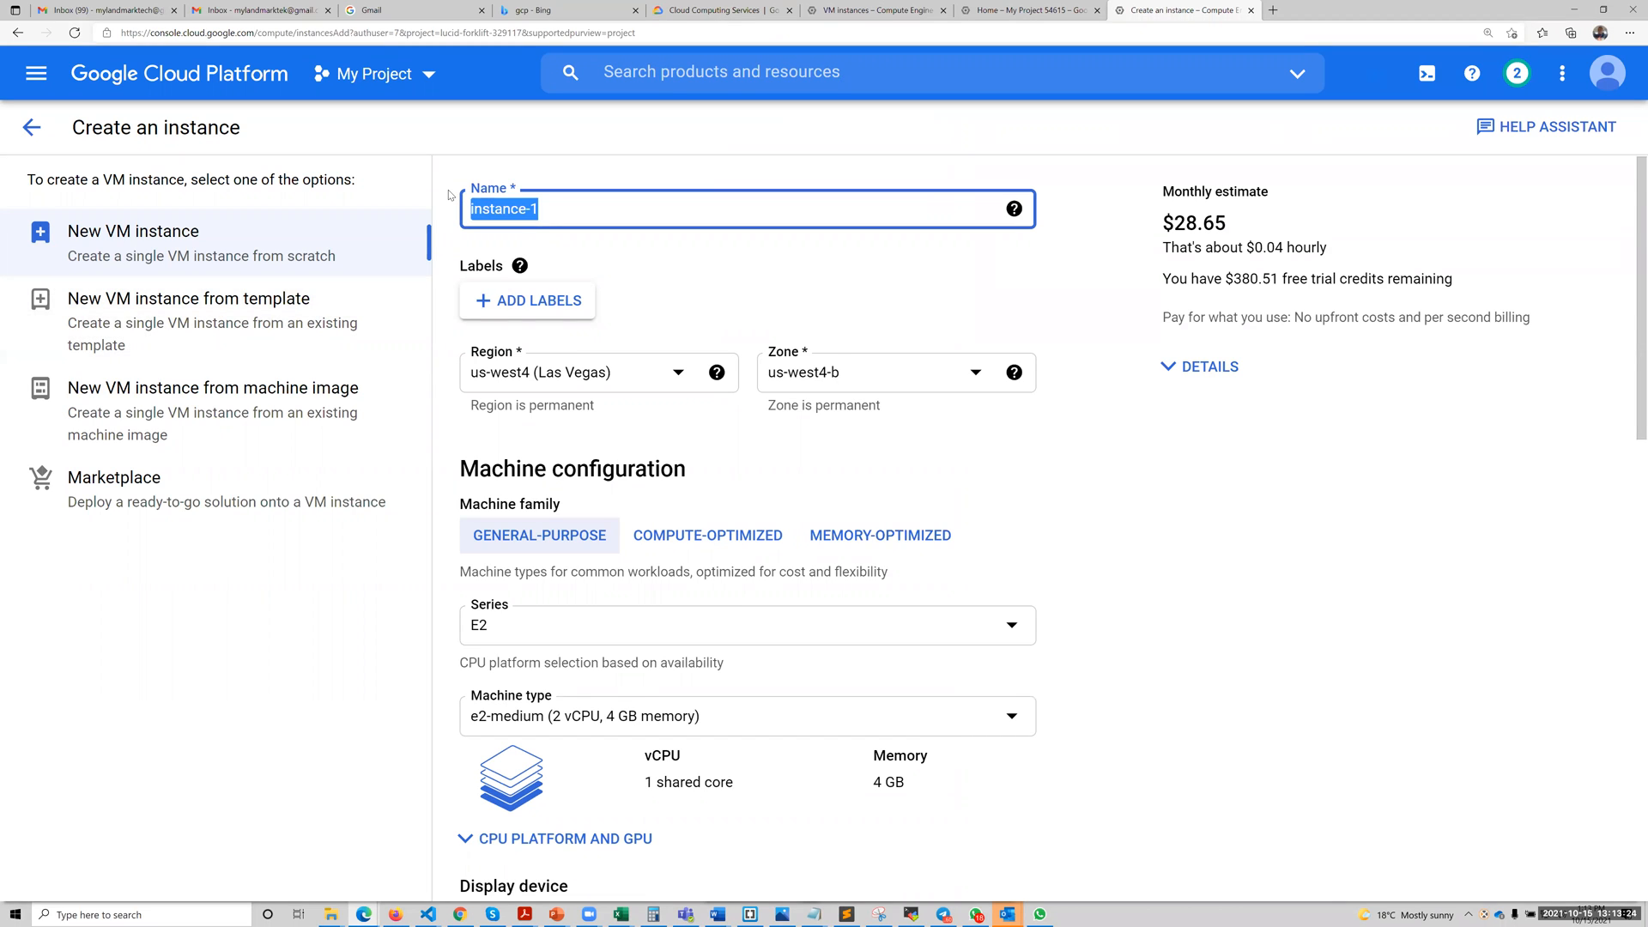
{"action": "key", "text": "Caps_Lock"}
{"action": "type", "text": "cen"}
{"action": "type", "text": "tos8-demo"}
{"action": "left_click", "coordinate": [1341, 516]}
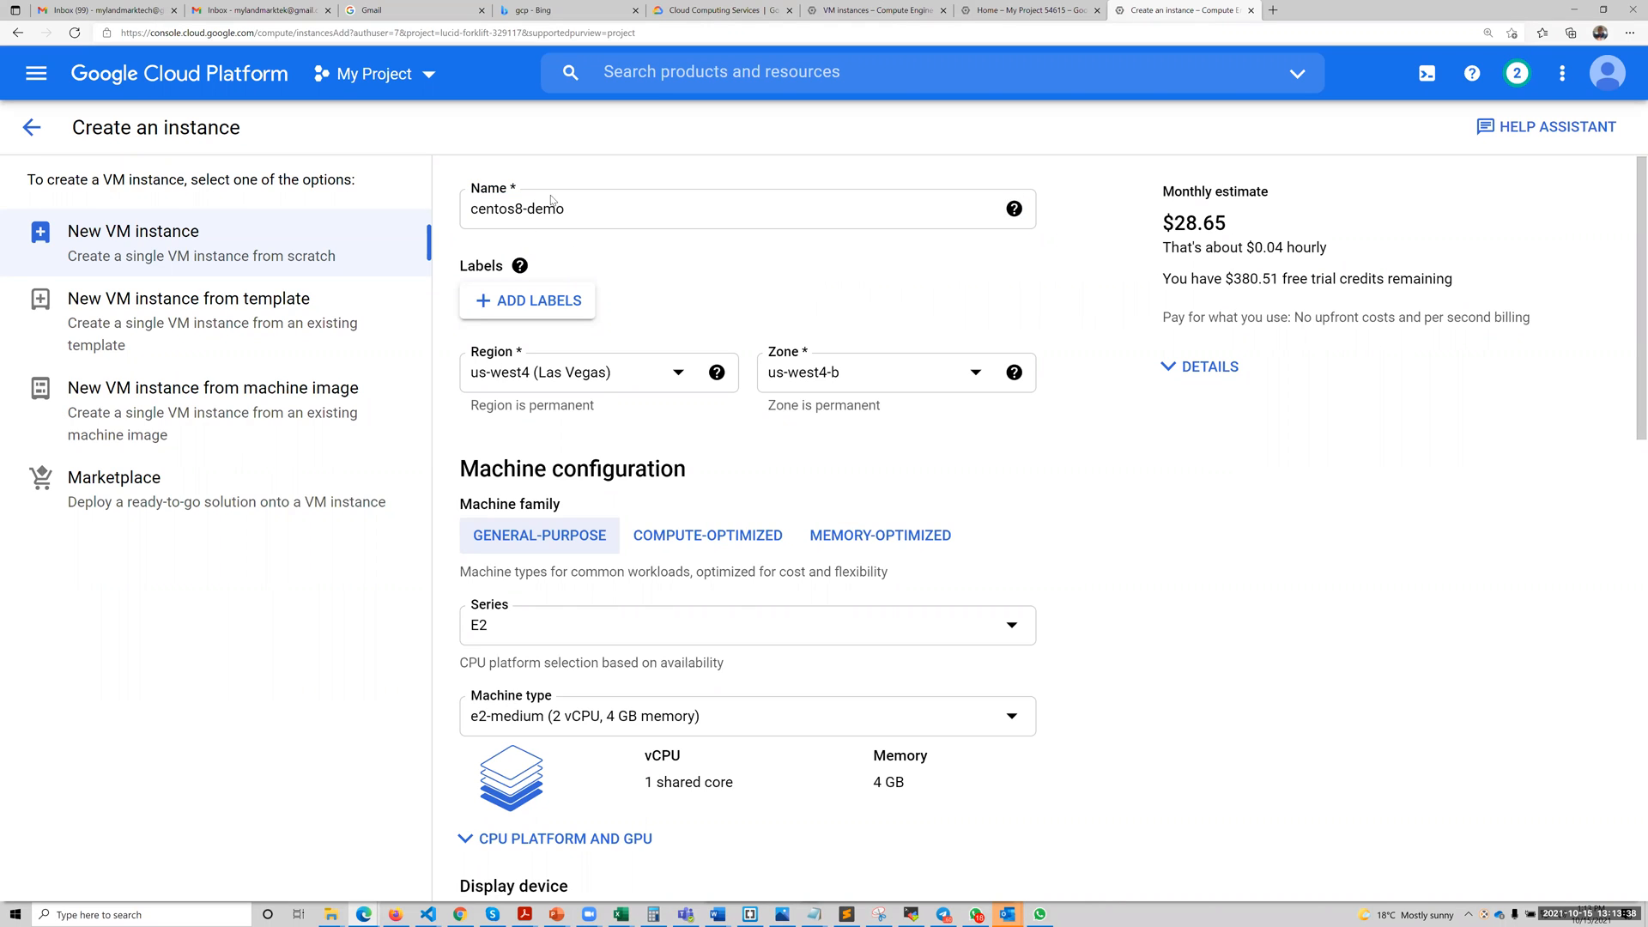
{"action": "left_click_drag", "start_coordinate": [580, 207], "coordinate": [440, 205]}
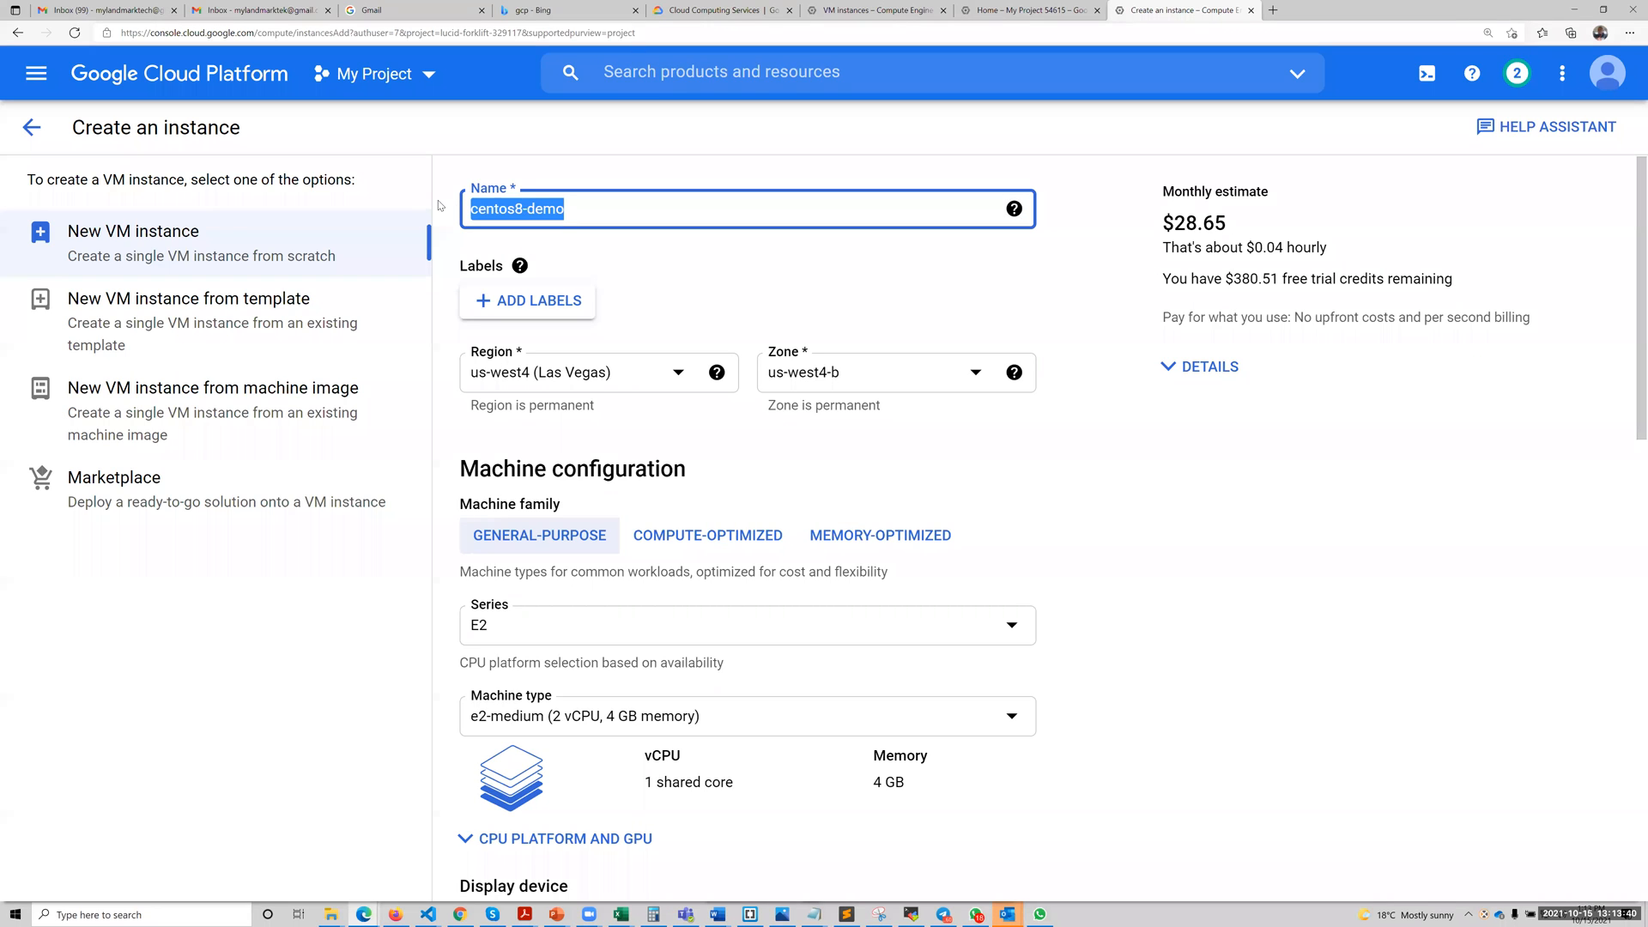
Set the instance's machine type to e2-micro (2 vCPU, 1 GB memory).
{"action": "scroll", "coordinate": [626, 619], "scroll_direction": "down", "scroll_amount": 8}
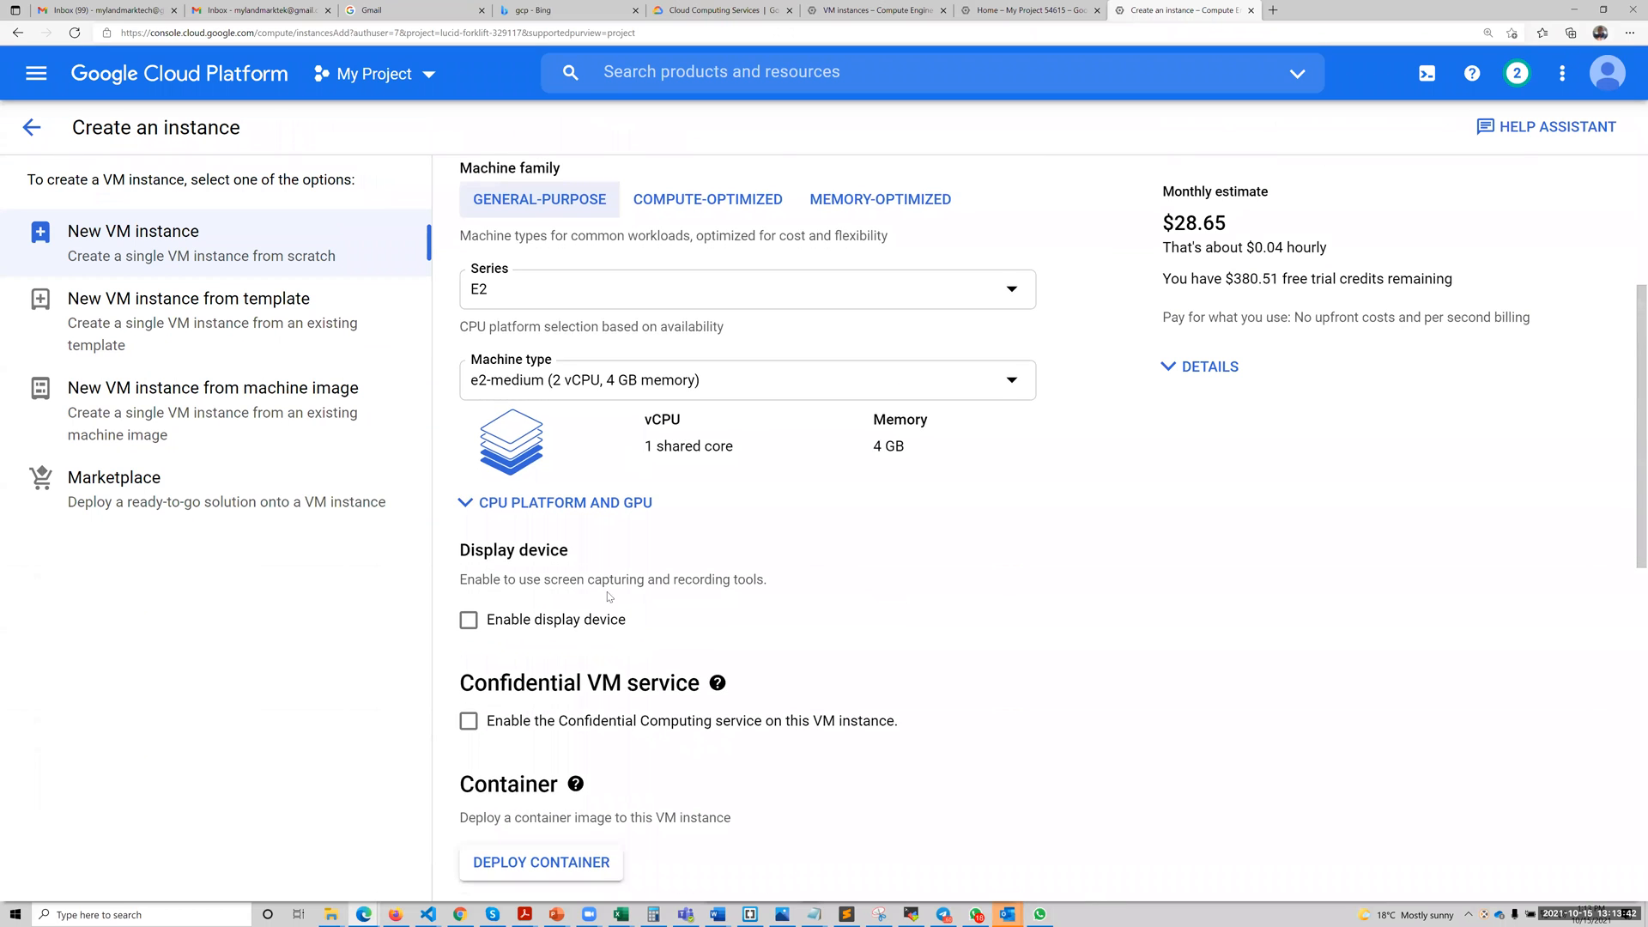
{"action": "scroll", "coordinate": [568, 516], "scroll_direction": "up", "scroll_amount": 4}
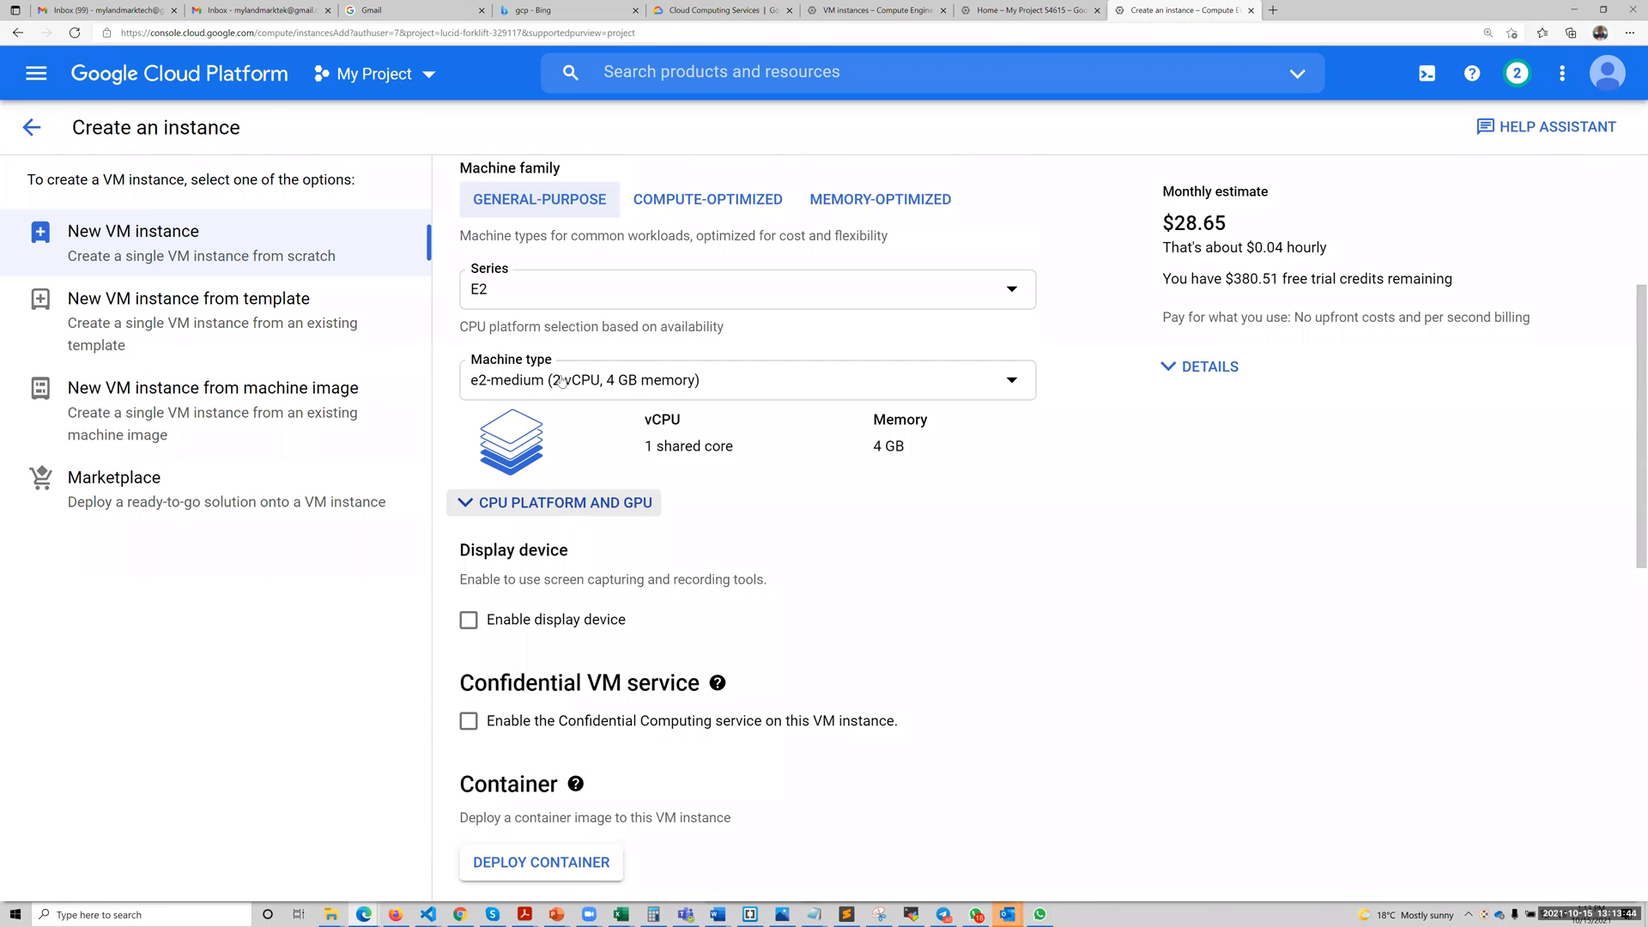
{"action": "left_click", "coordinate": [627, 387]}
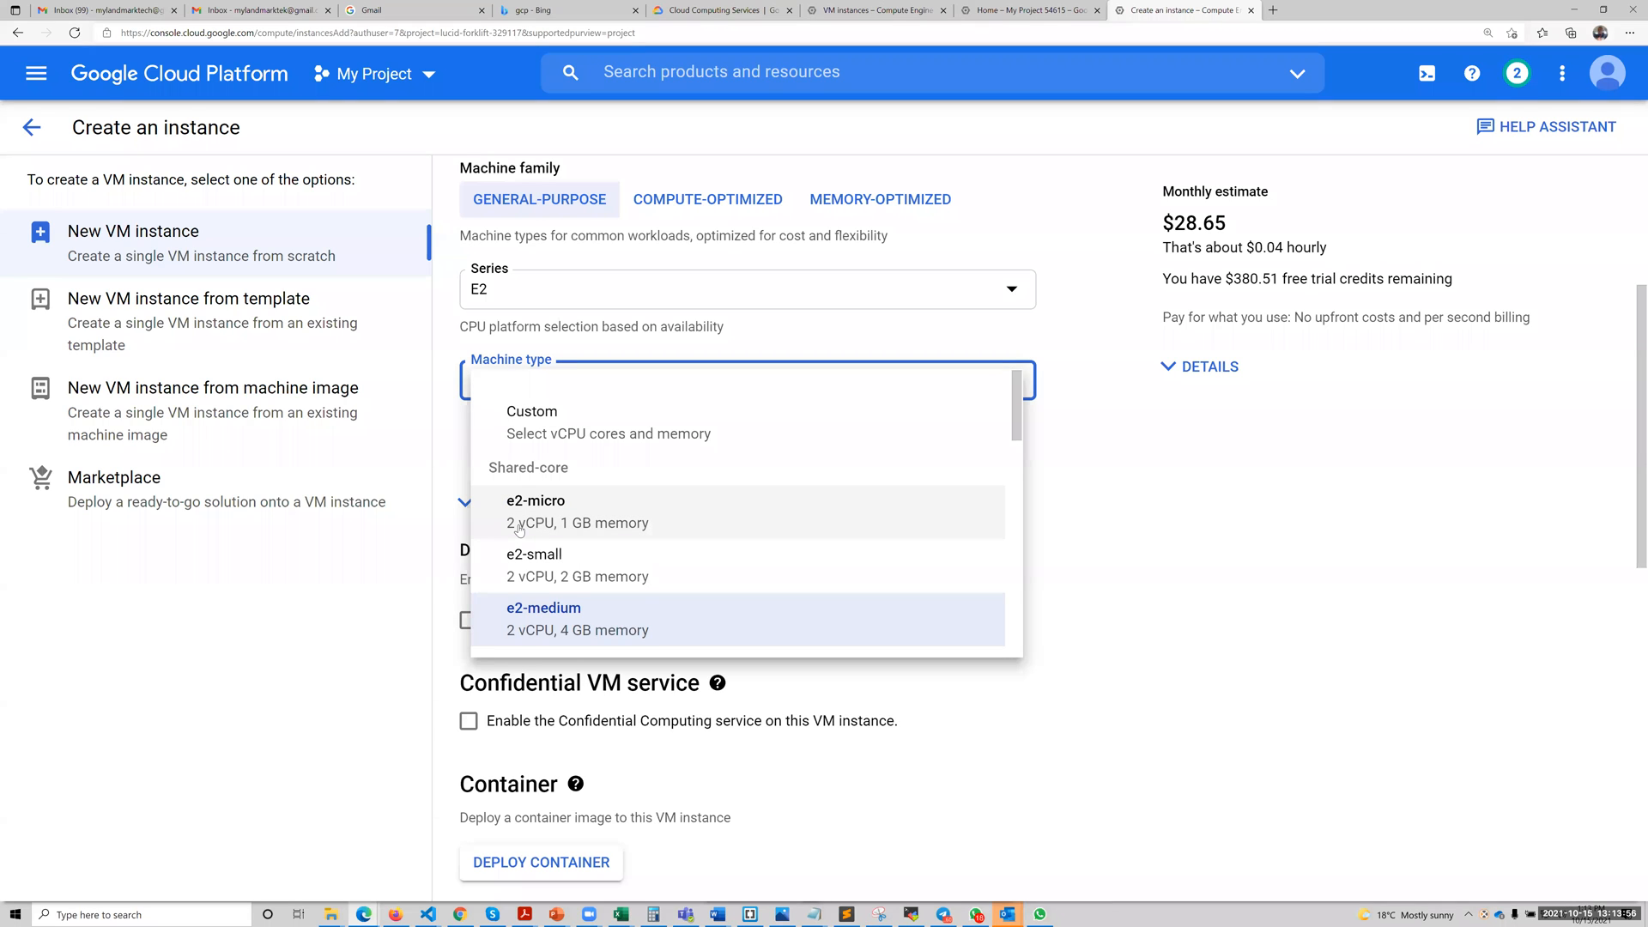
{"action": "left_click", "coordinate": [638, 530]}
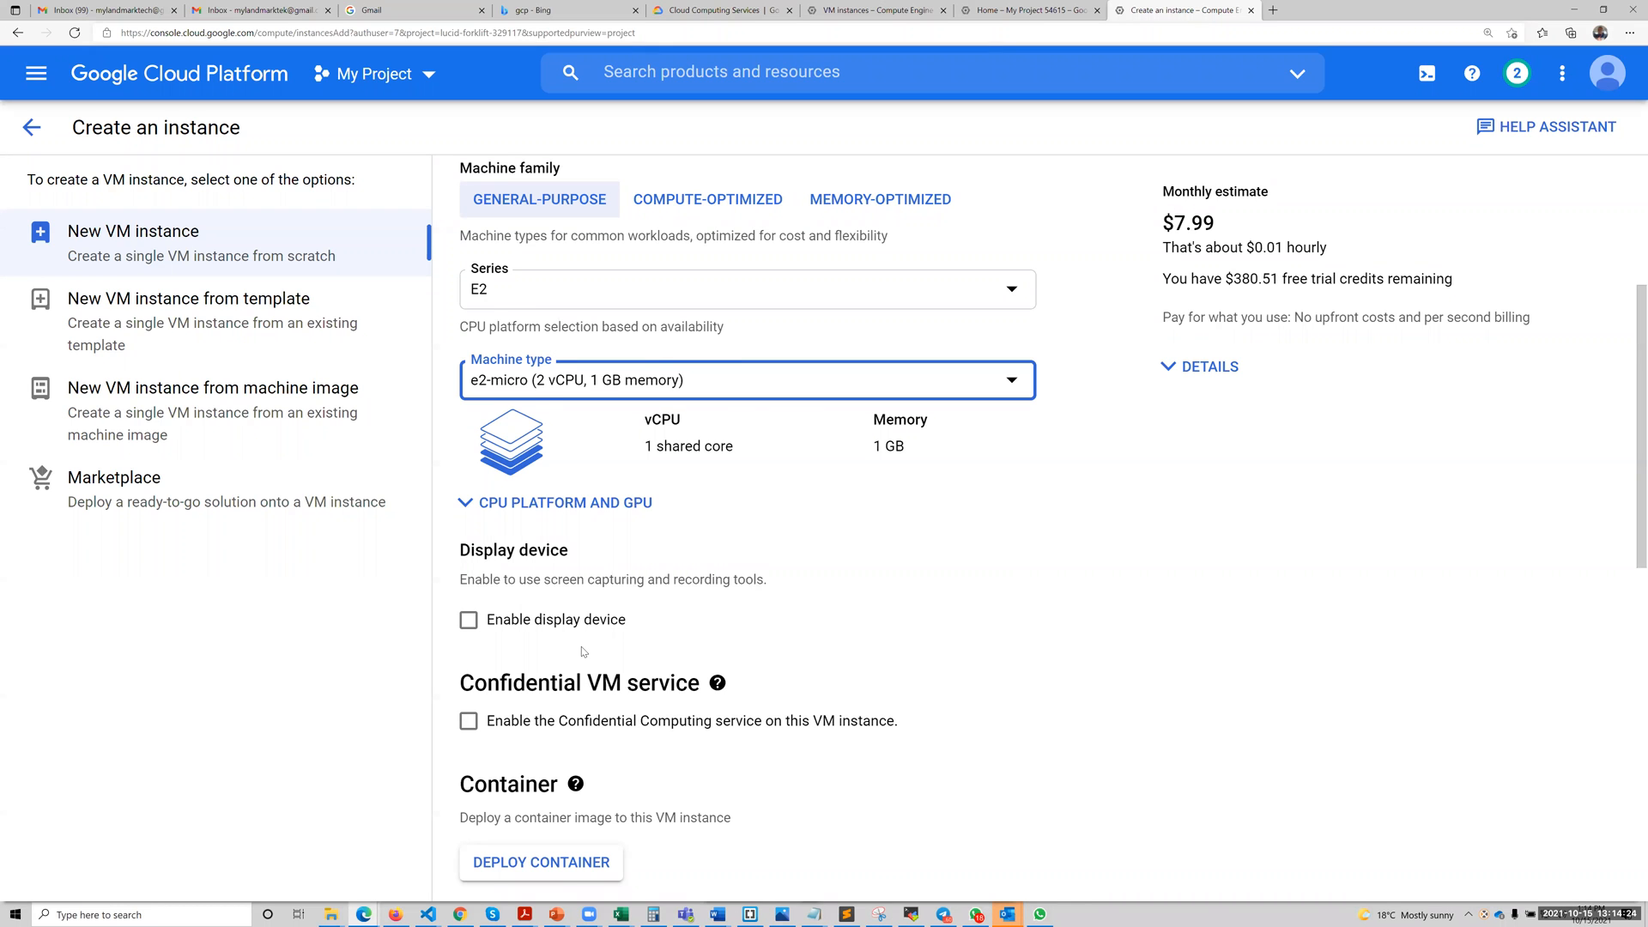
Change the boot disk image to the CentOS operating system, version CentOS 8.
{"action": "scroll", "coordinate": [585, 649], "scroll_direction": "down", "scroll_amount": 1}
{"action": "scroll", "coordinate": [587, 647], "scroll_direction": "down", "scroll_amount": 3}
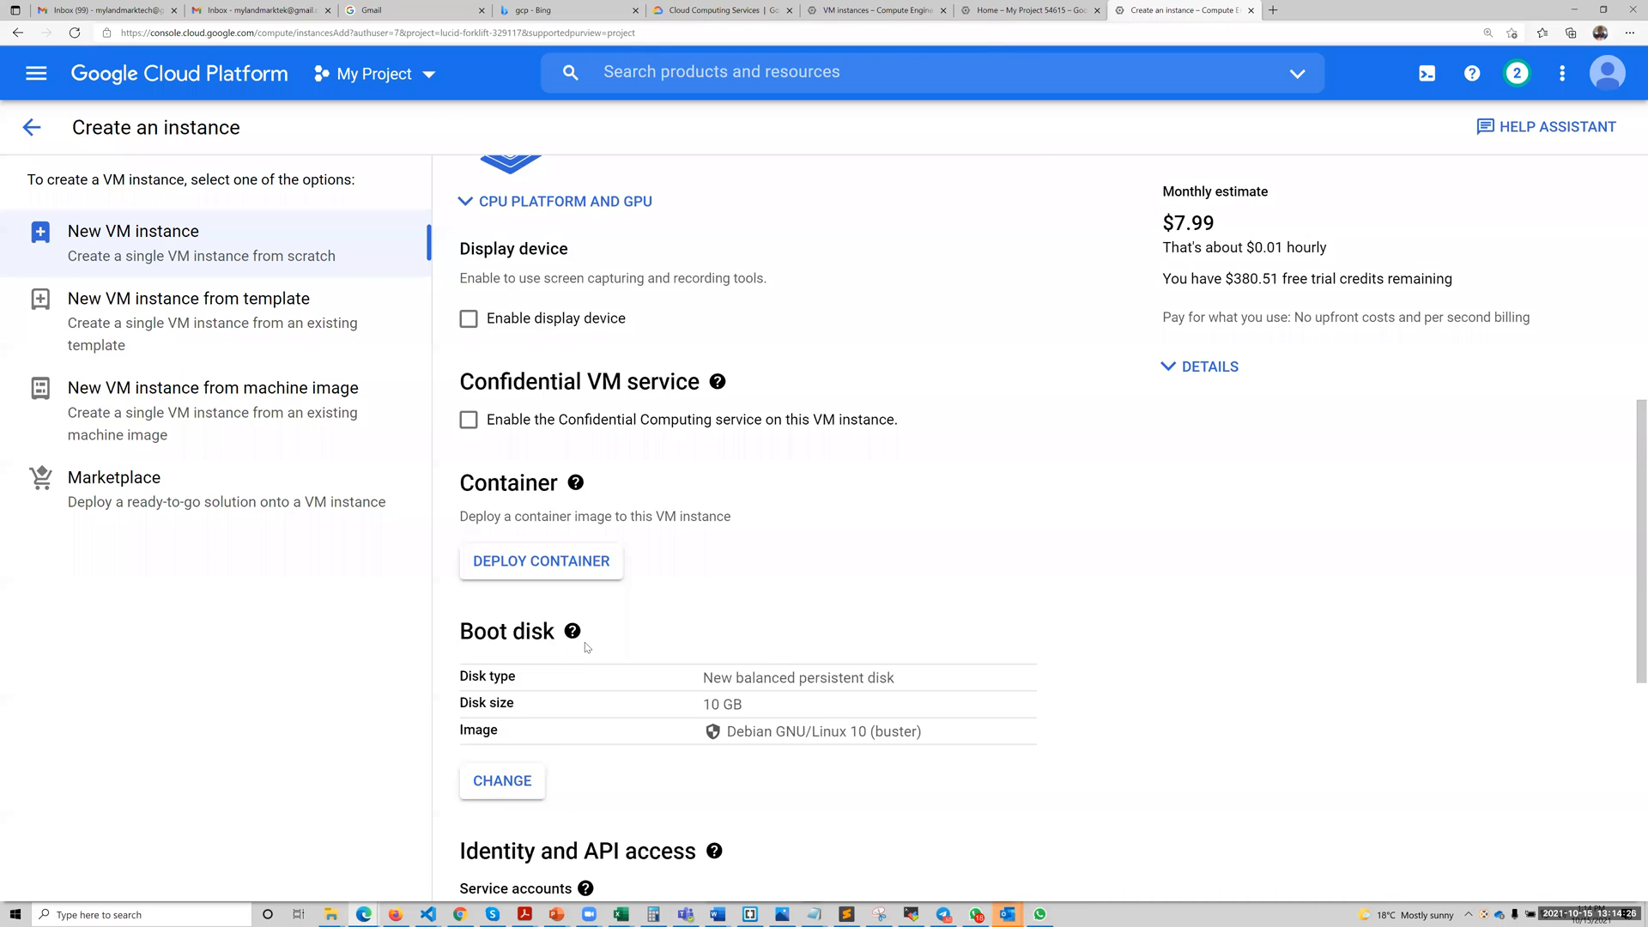
{"action": "scroll", "coordinate": [537, 427], "scroll_direction": "down", "scroll_amount": 3}
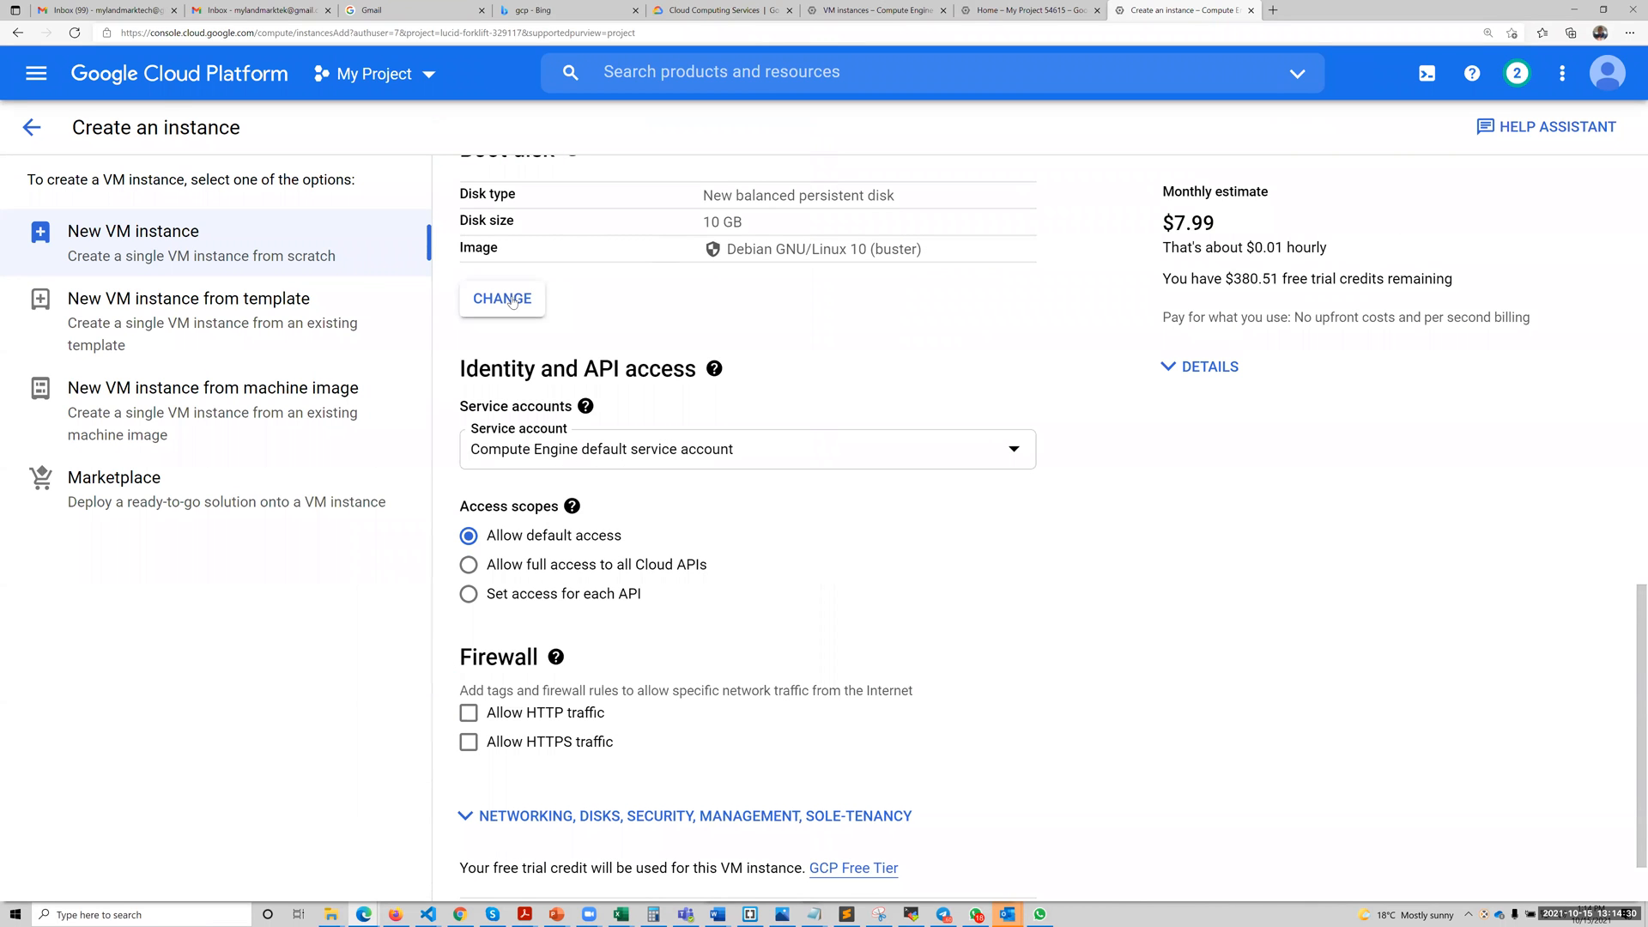
{"action": "left_click", "coordinate": [511, 301]}
{"action": "left_click", "coordinate": [607, 293]}
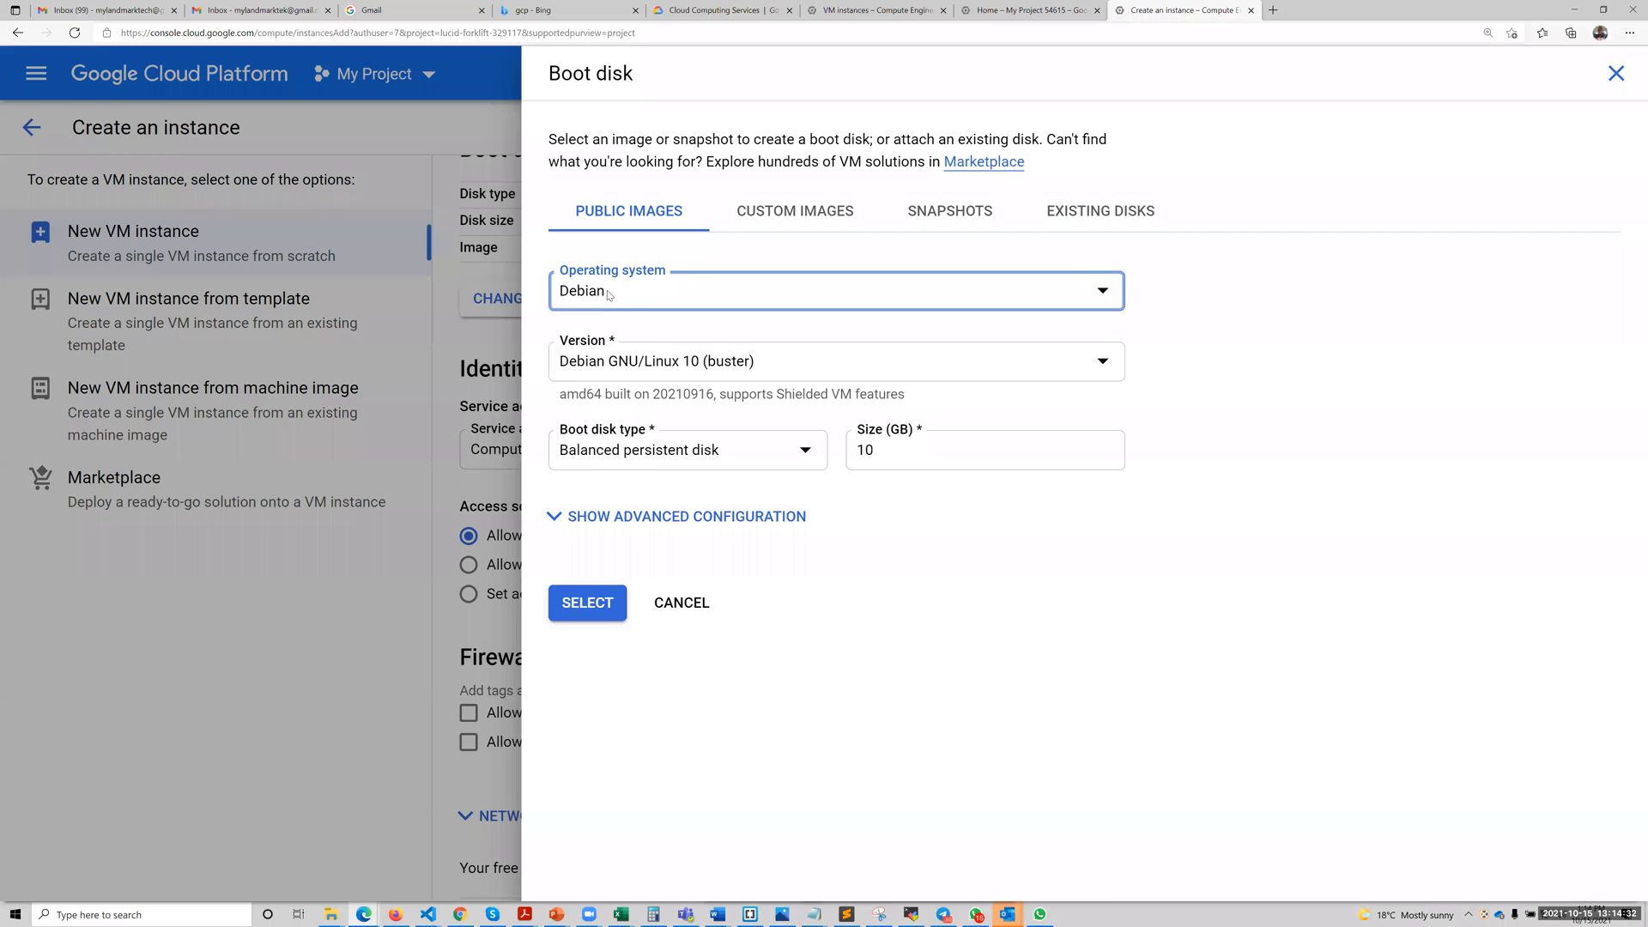
{"action": "type", "text": "ce"}
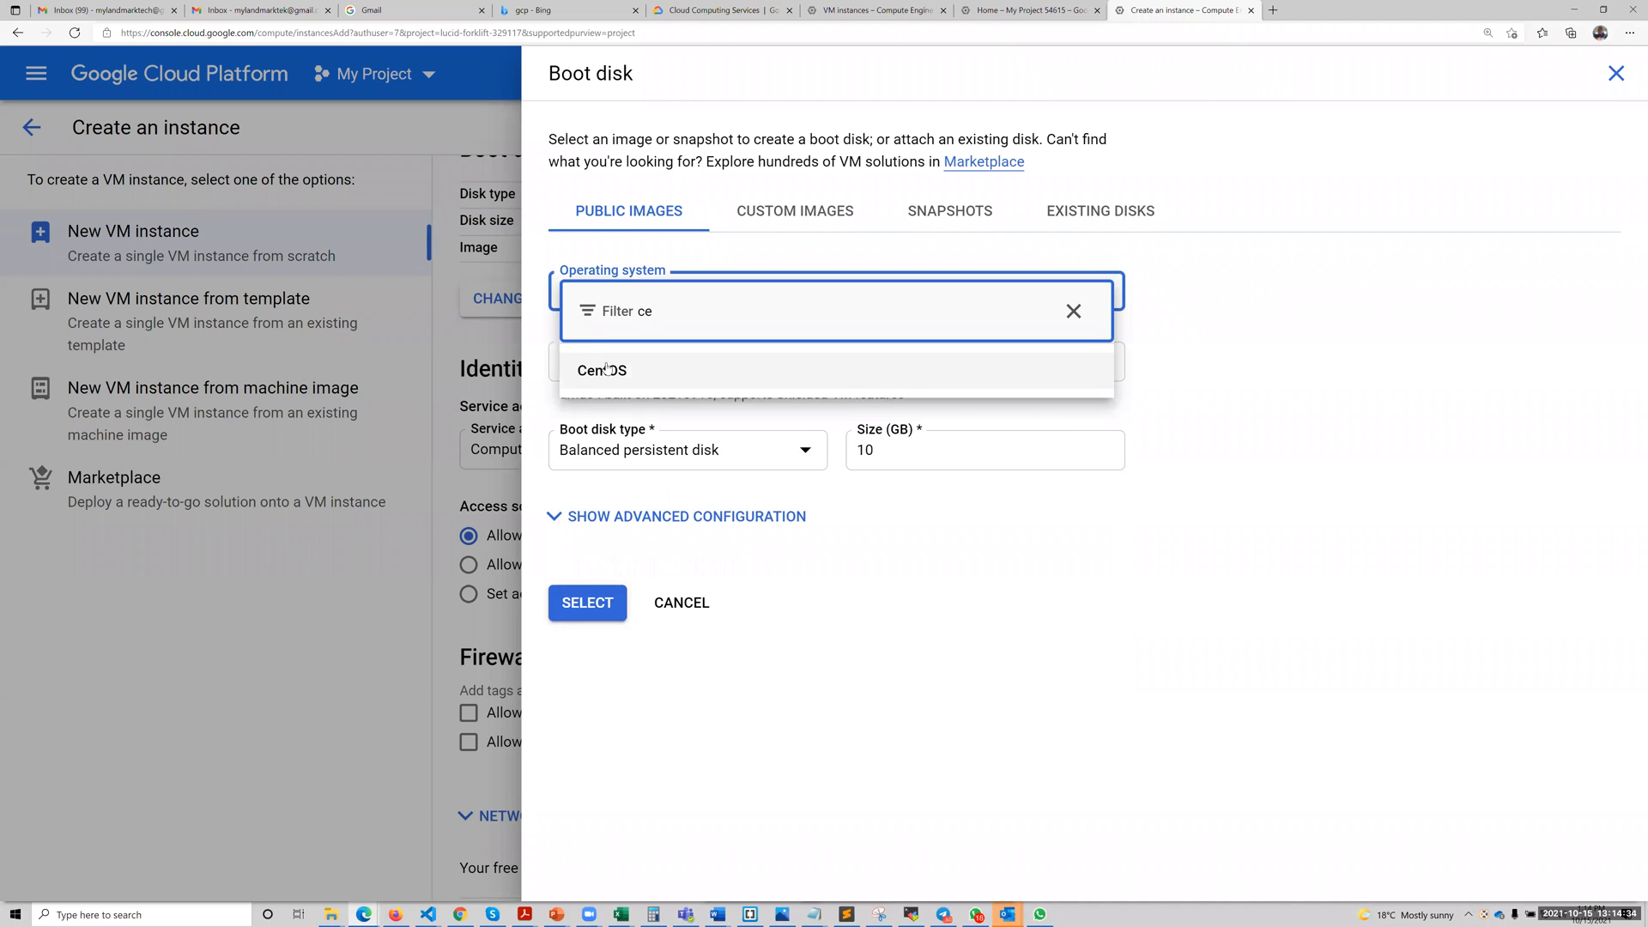
{"action": "left_click", "coordinate": [608, 368]}
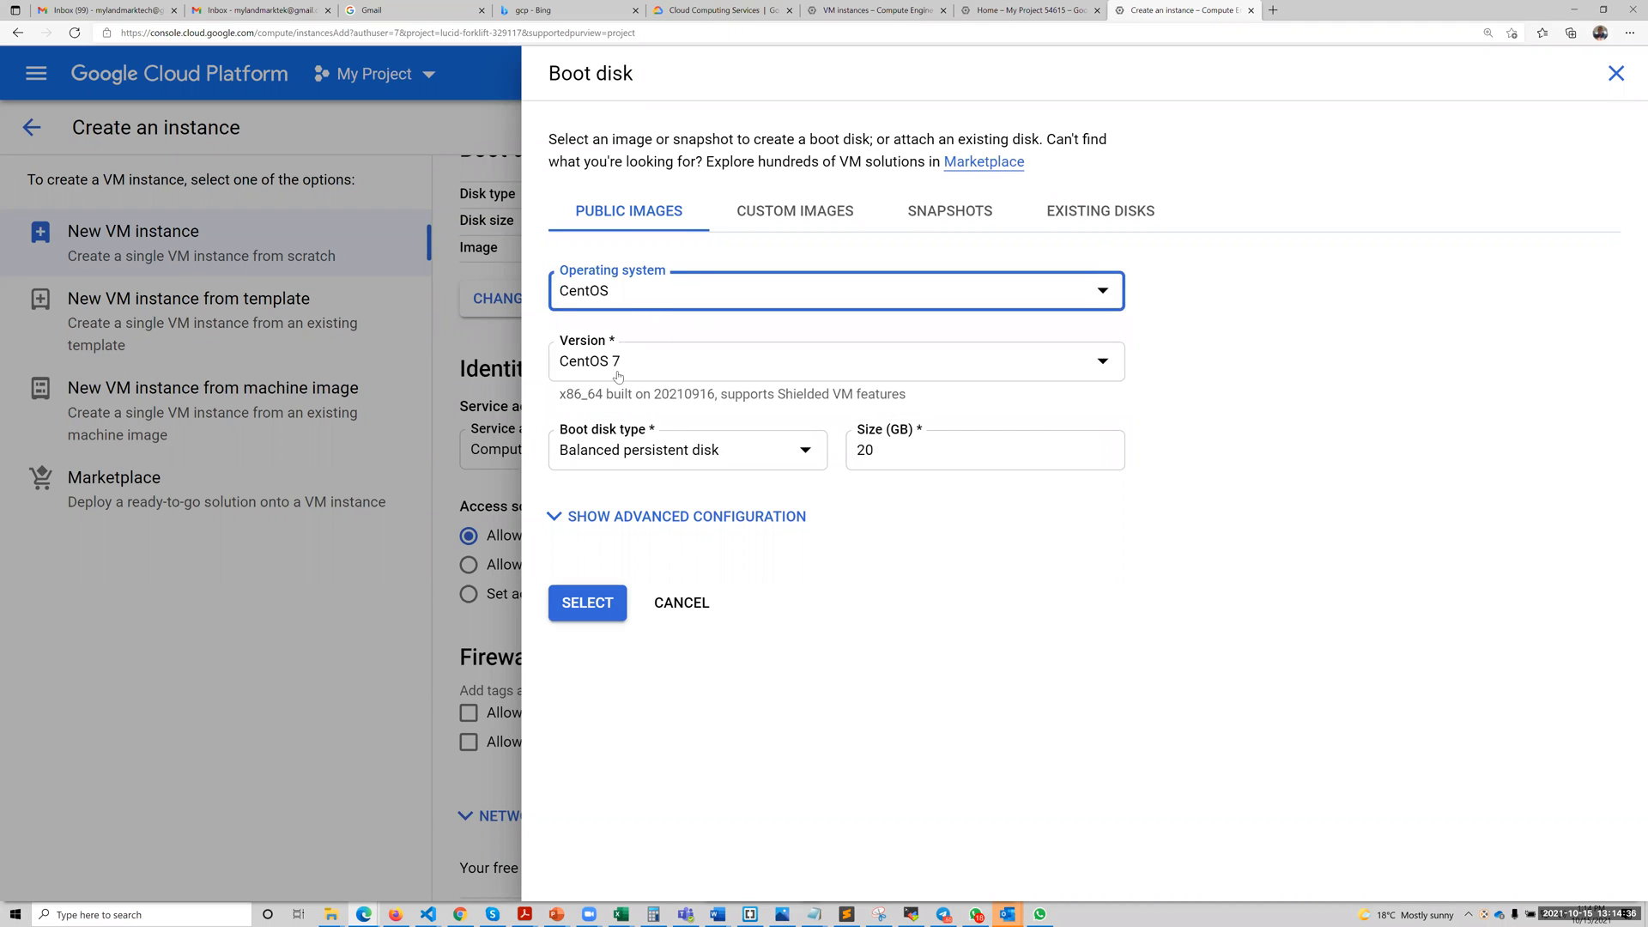
{"action": "left_click", "coordinate": [634, 365]}
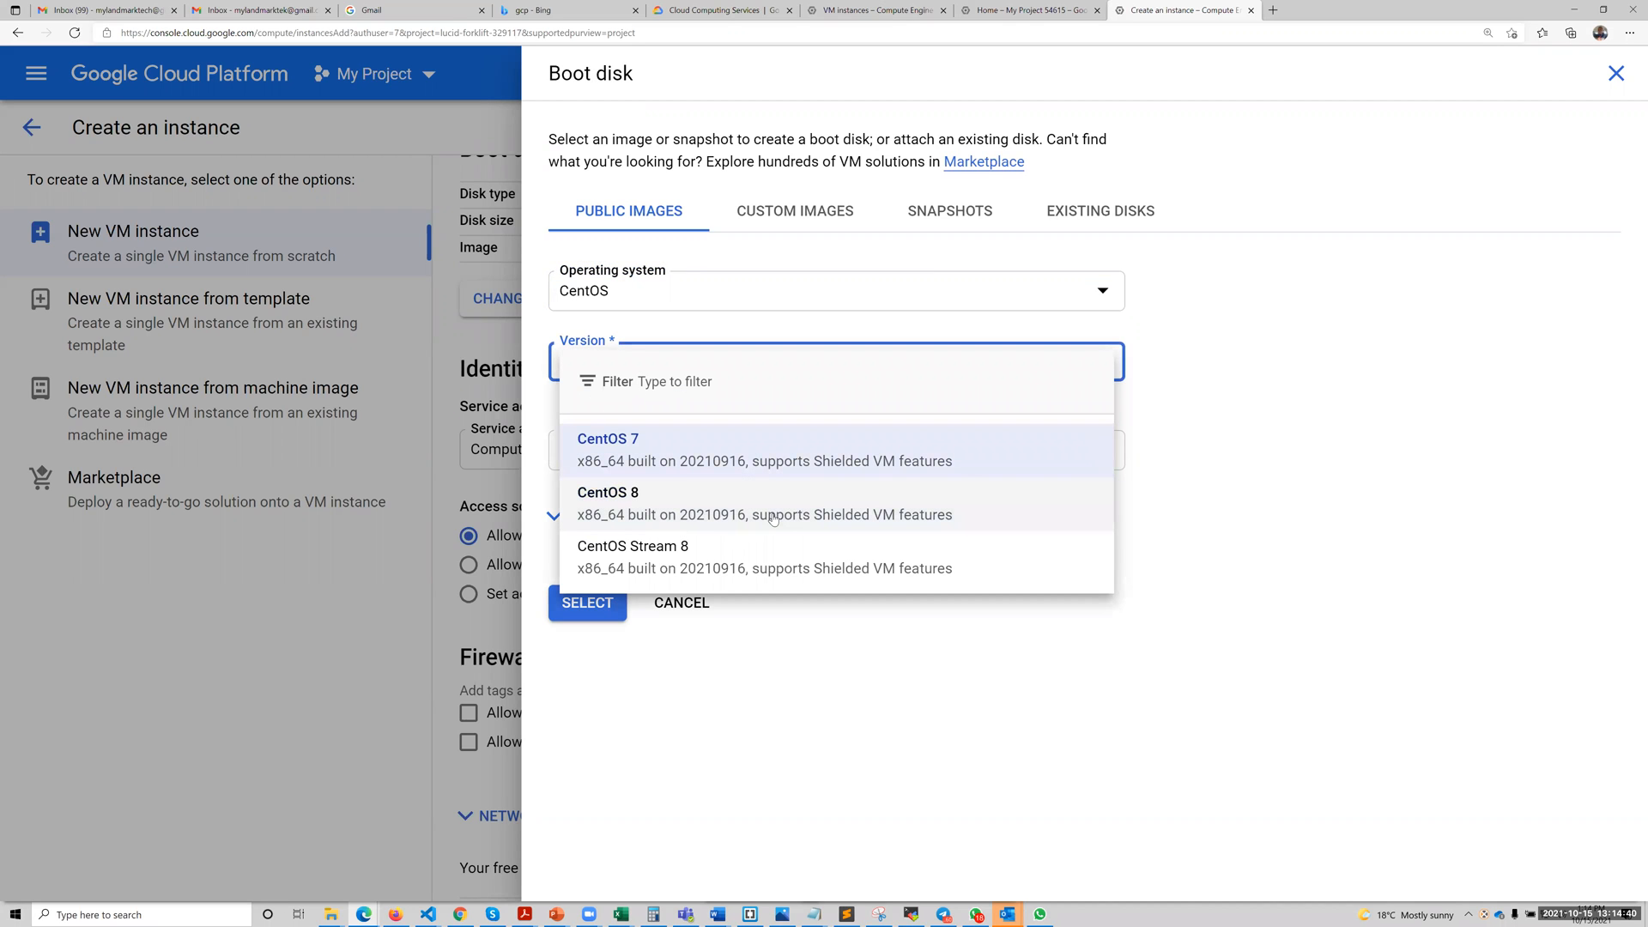
{"action": "left_click", "coordinate": [774, 518]}
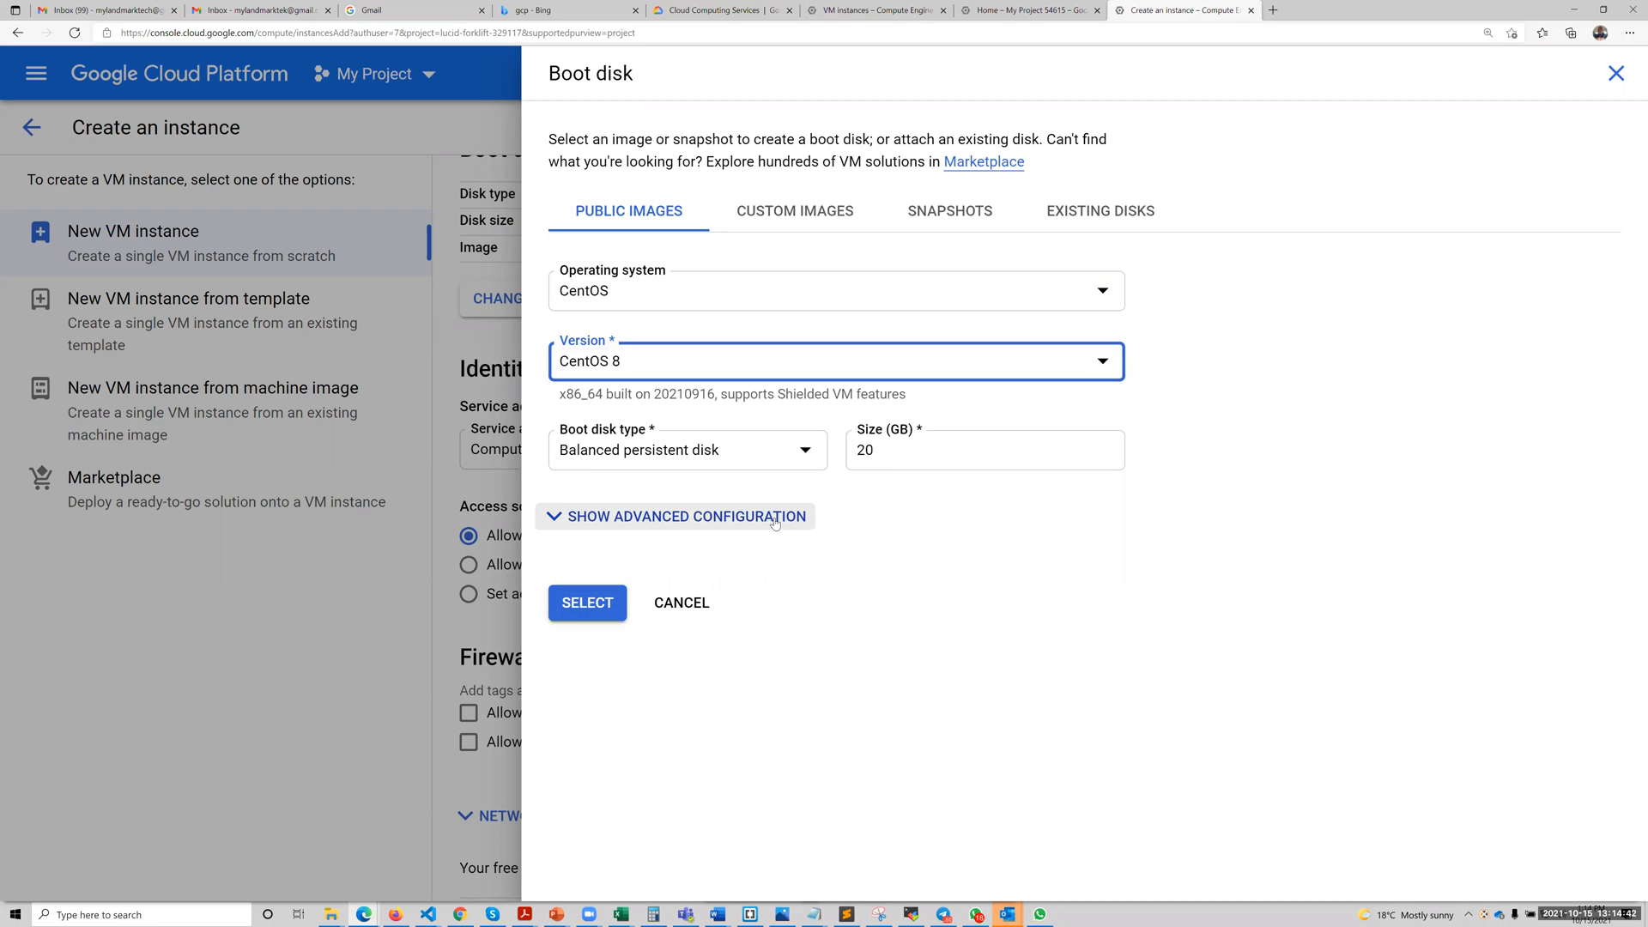
{"action": "left_click", "coordinate": [589, 604]}
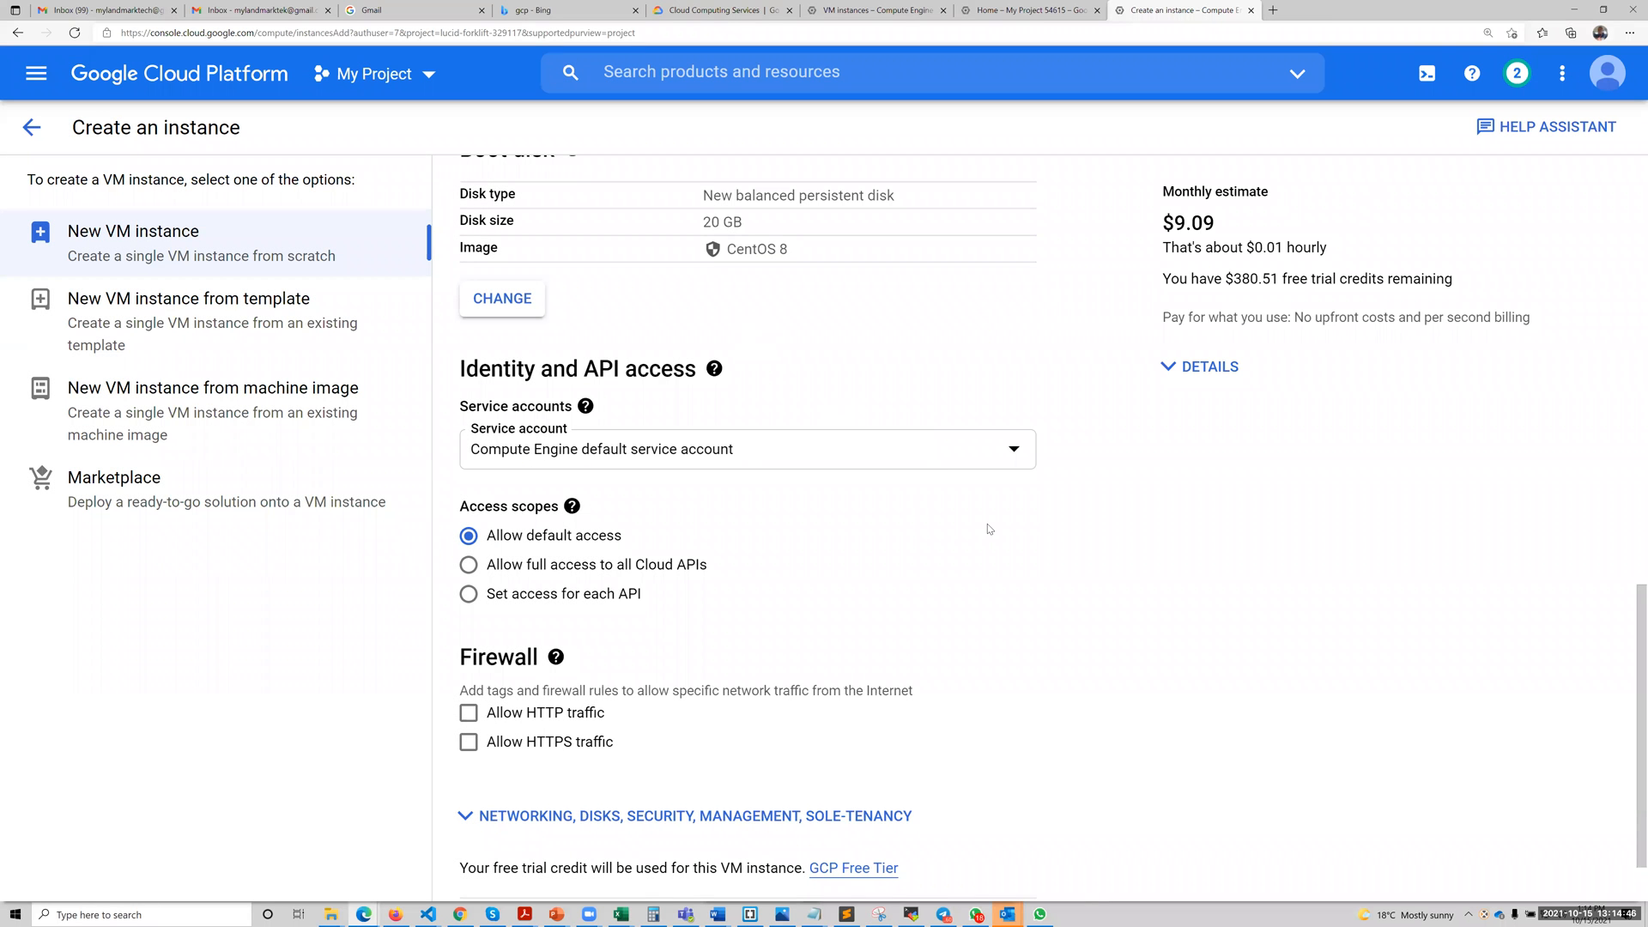
Allow the instance full access to all Cloud APIs and create it.
{"action": "scroll", "coordinate": [990, 528], "scroll_direction": "up", "scroll_amount": 8}
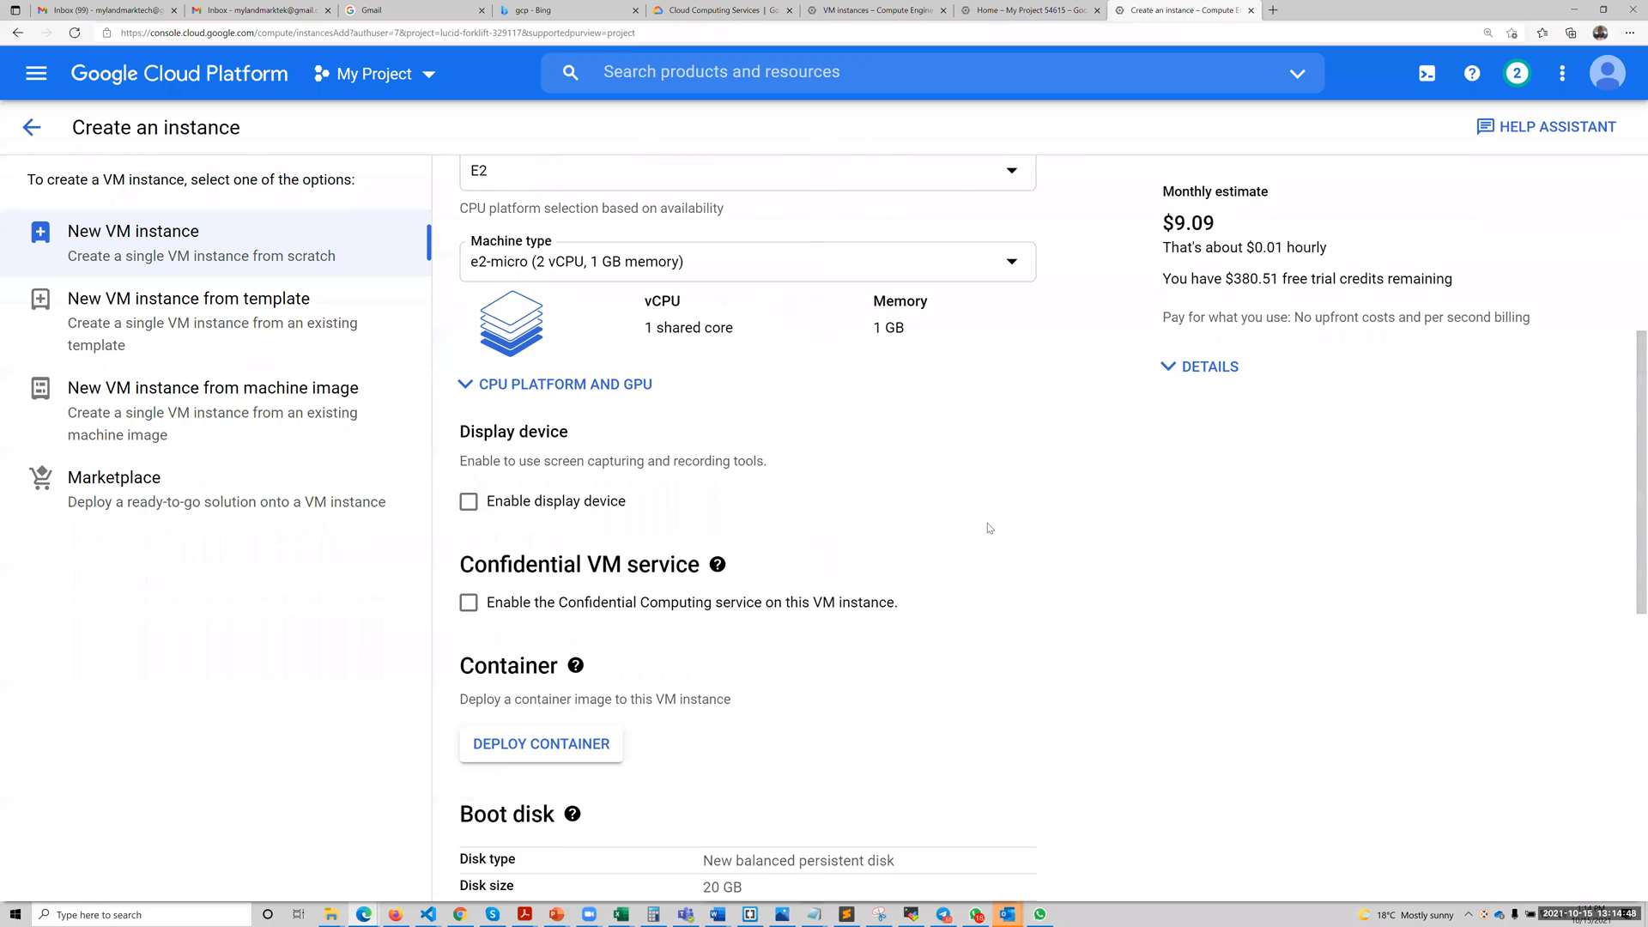
{"action": "scroll", "coordinate": [1205, 194], "scroll_direction": "up", "scroll_amount": 1}
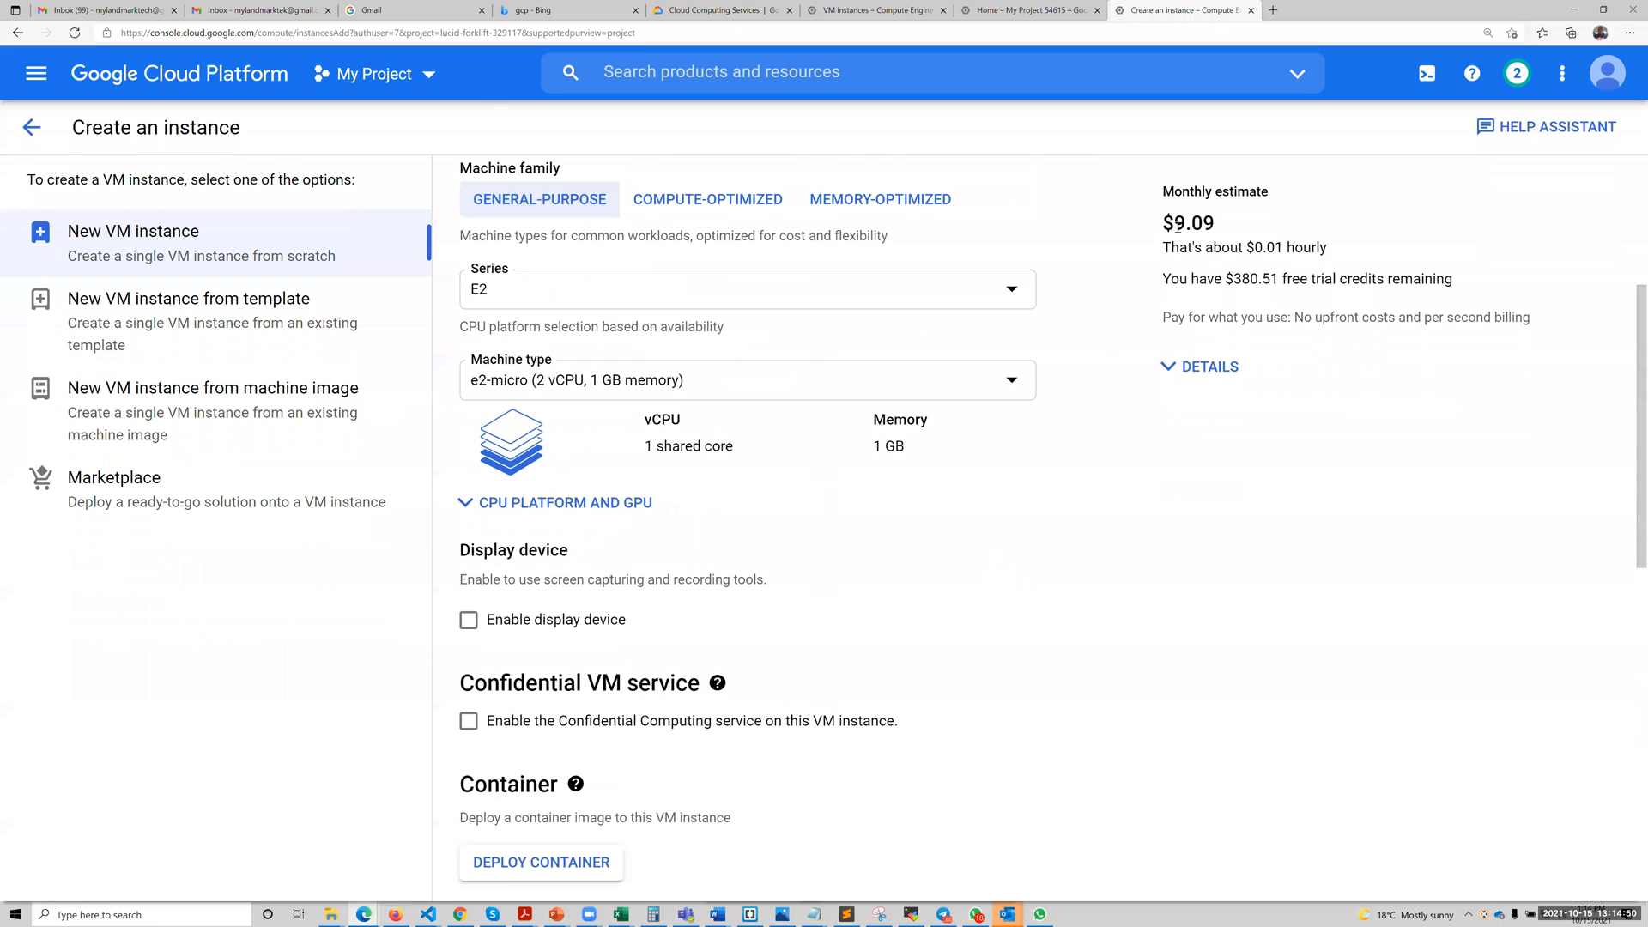
{"action": "scroll", "coordinate": [1036, 548], "scroll_direction": "down", "scroll_amount": 10}
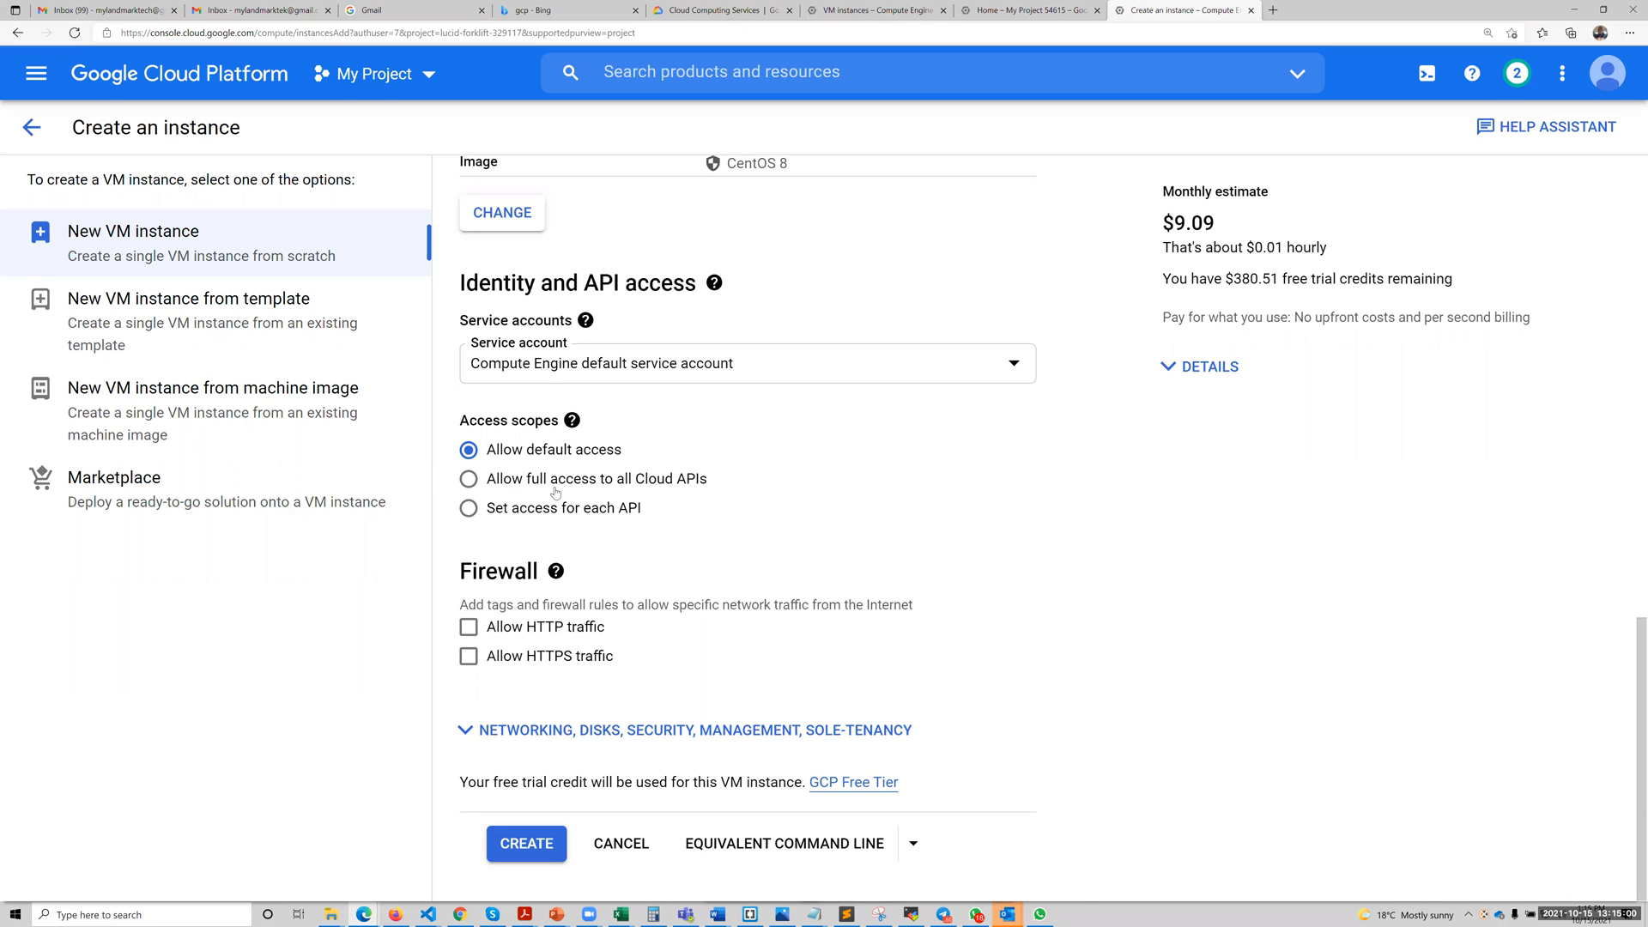
{"action": "left_click", "coordinate": [470, 480]}
{"action": "left_click", "coordinate": [526, 849]}
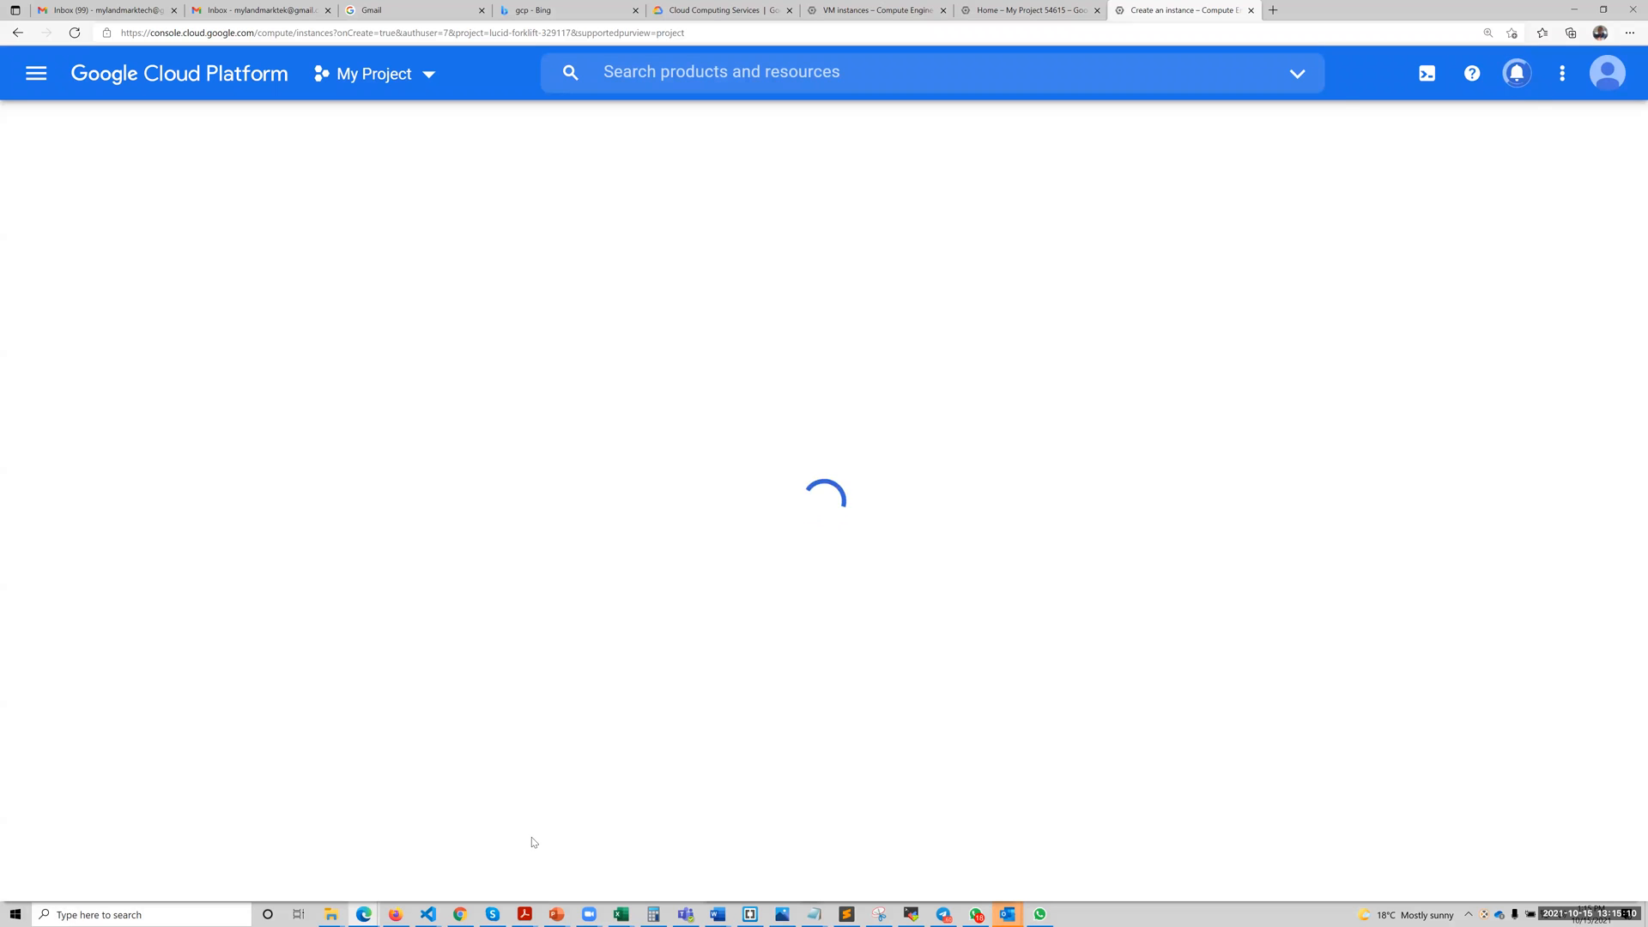
Restore the browser window to its smaller size beside the notes and close the Learn tutorial.
{"action": "double_click", "coordinate": [1324, 13]}
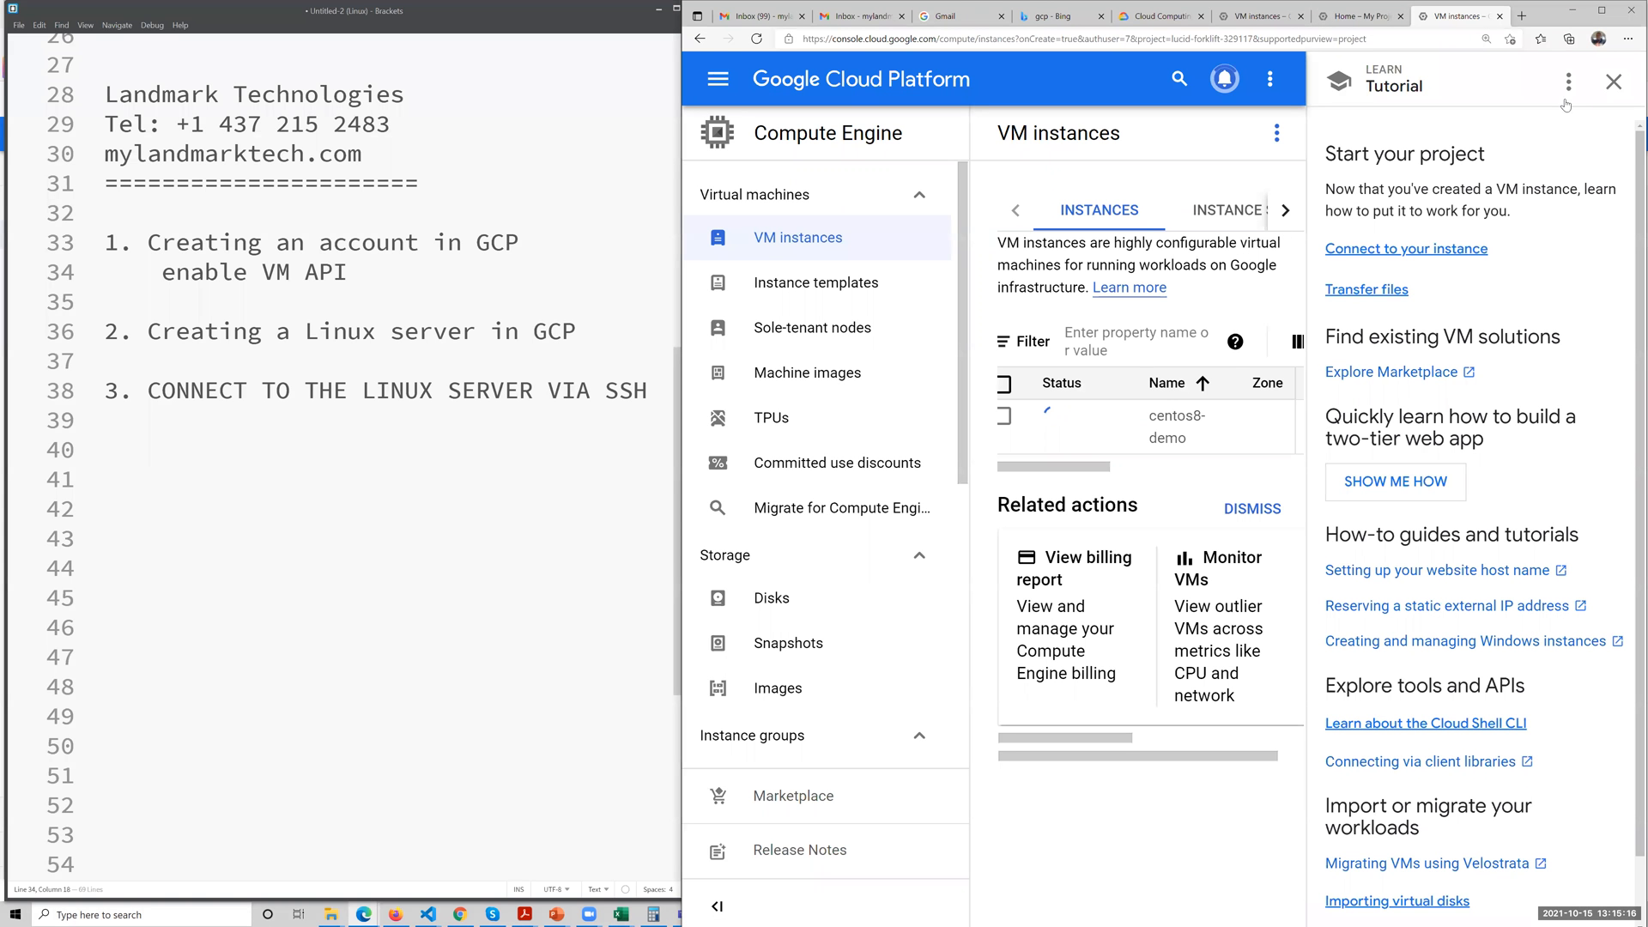
{"action": "left_click", "coordinate": [1614, 81]}
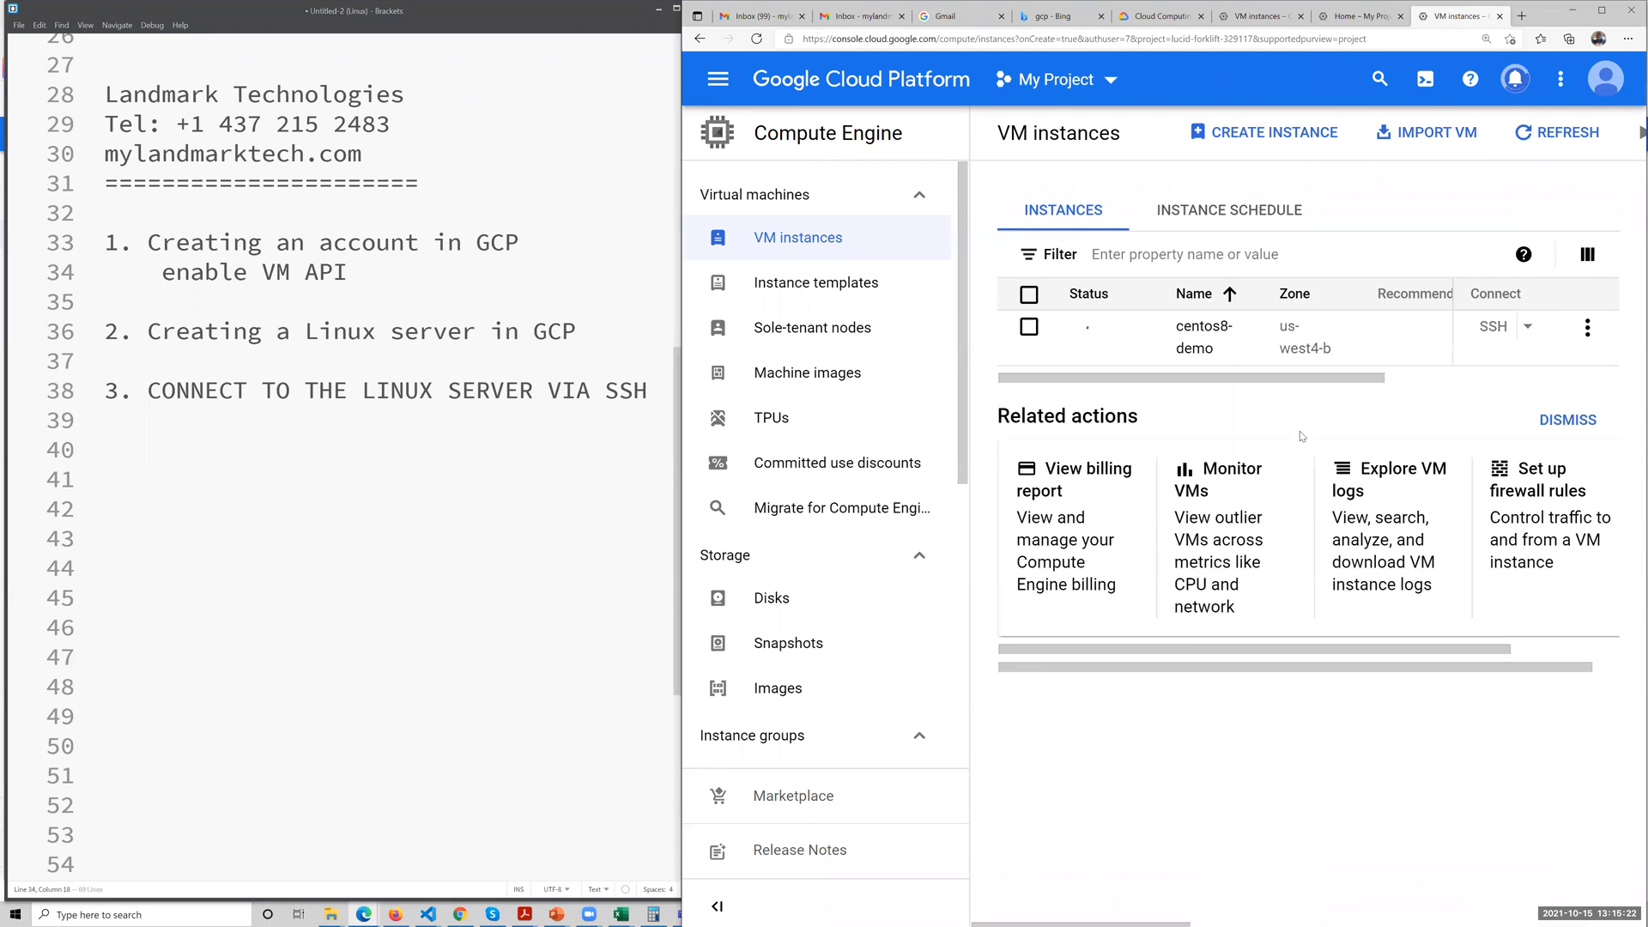
Add the line "GOOGLE CROME BROWSER" to the notes, directly below "enable VM API".
{"action": "left_click", "coordinate": [272, 454]}
{"action": "left_click", "coordinate": [372, 261]}
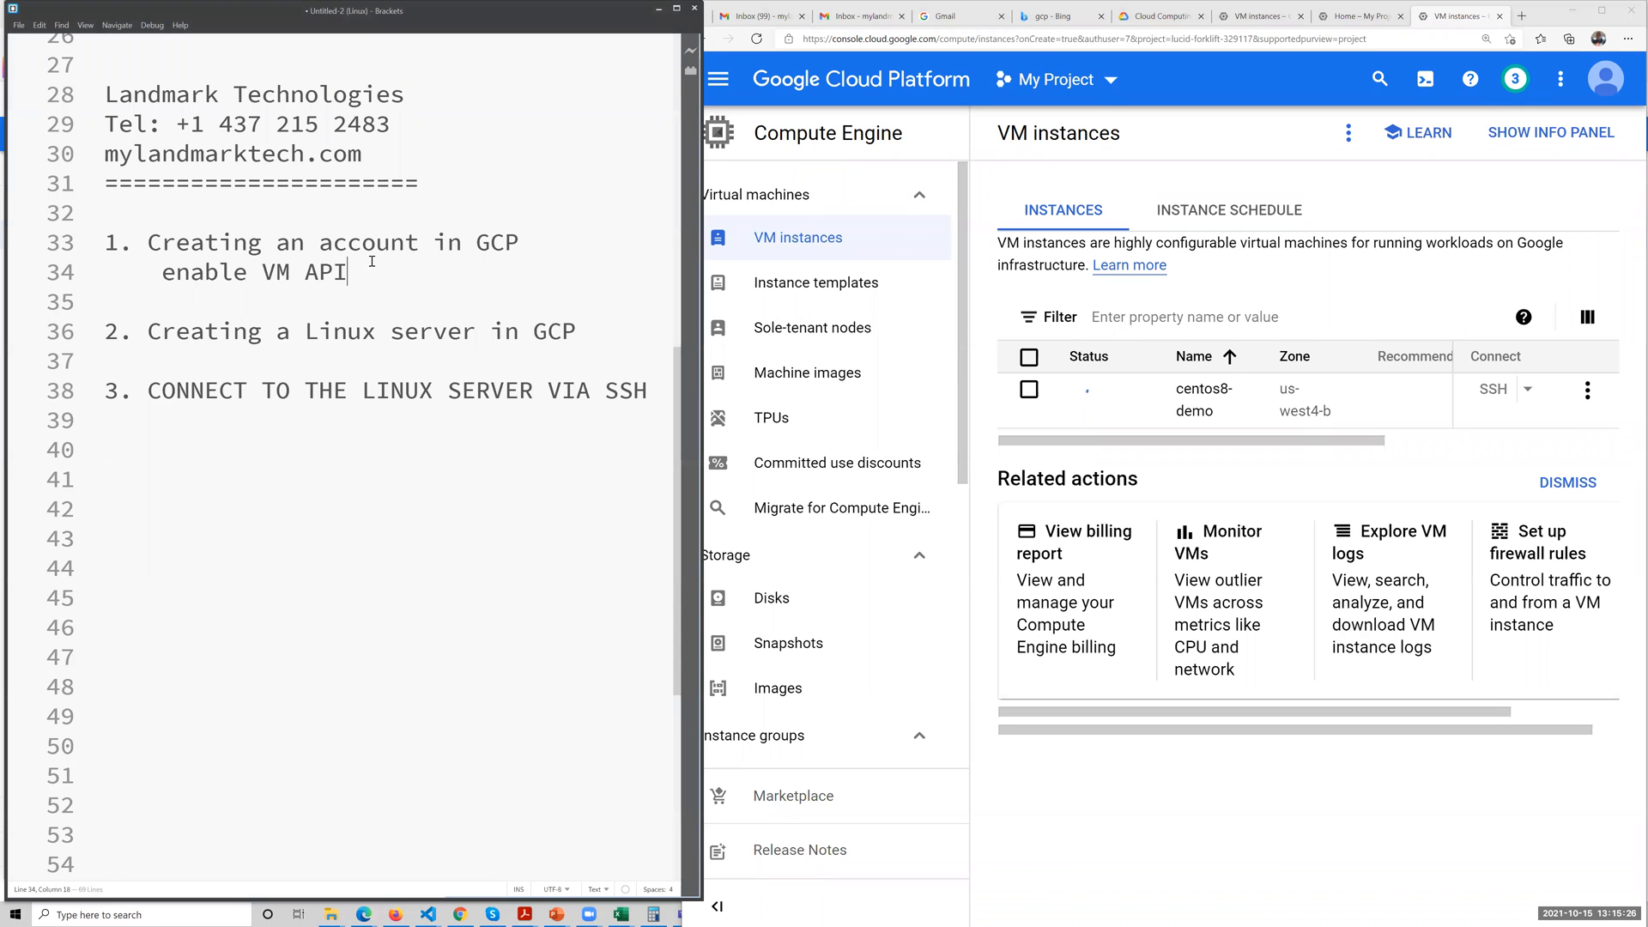
{"action": "key", "text": "Return"}
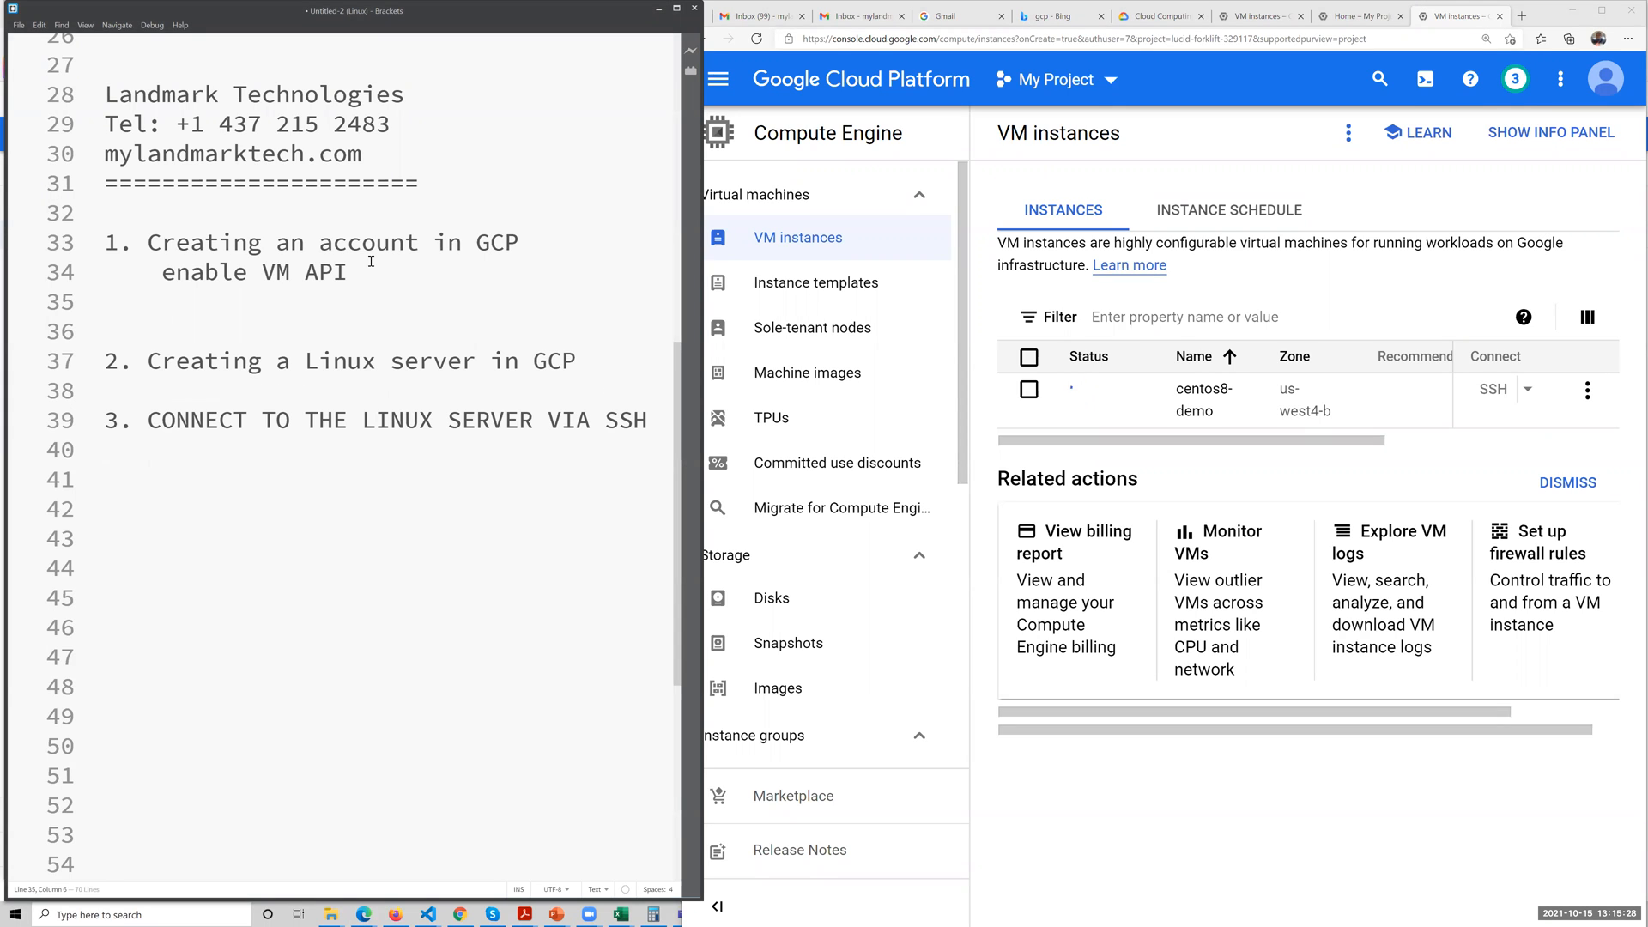
{"action": "key", "text": "Caps_Lock"}
{"action": "type", "text": "GOOGLE CROMW"}
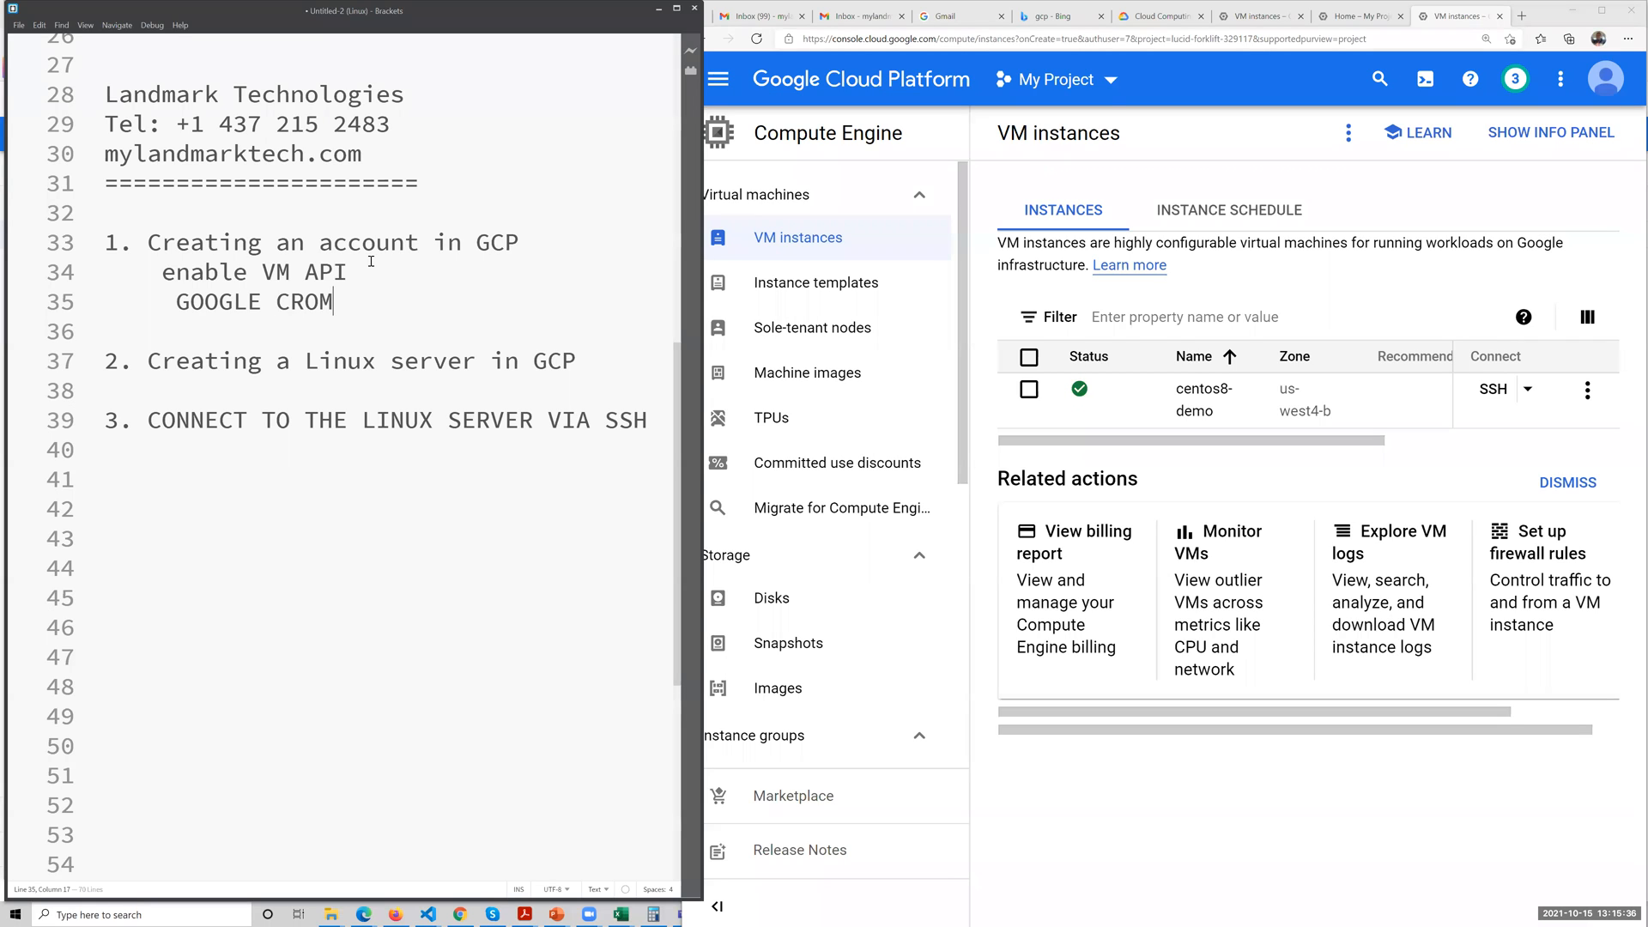
{"action": "type", "text": "E BROWSER"}
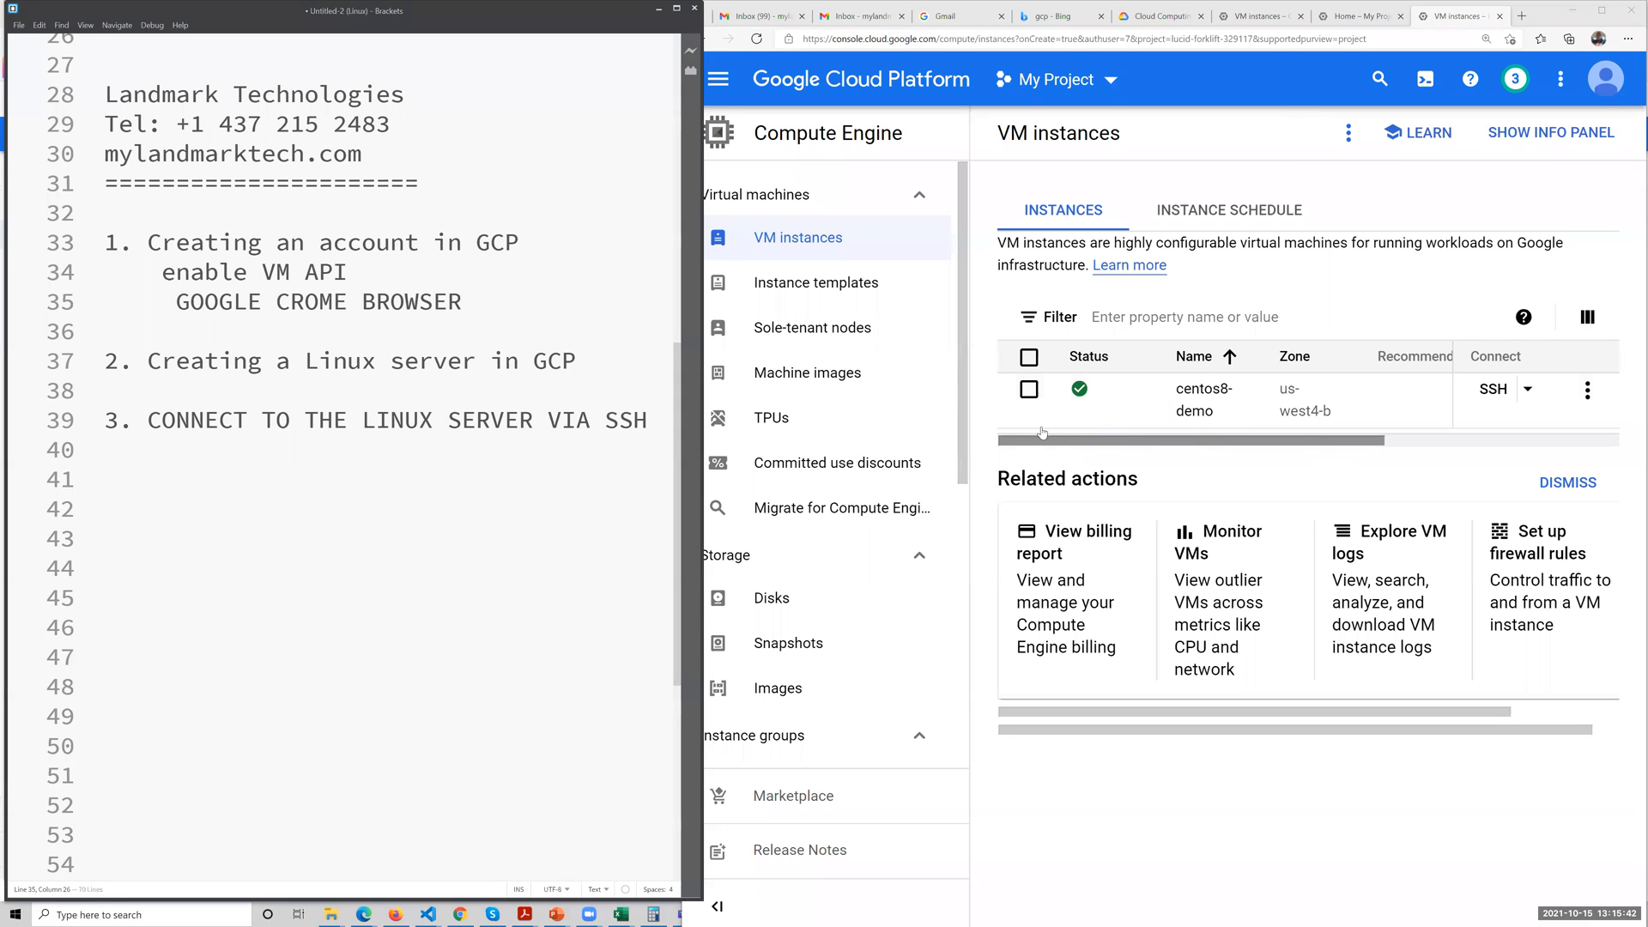
Open an SSH session to the centos8-demo instance in a browser window, widen that window and confirm the connection.
{"action": "left_click_drag", "start_coordinate": [1133, 440], "coordinate": [1041, 443]}
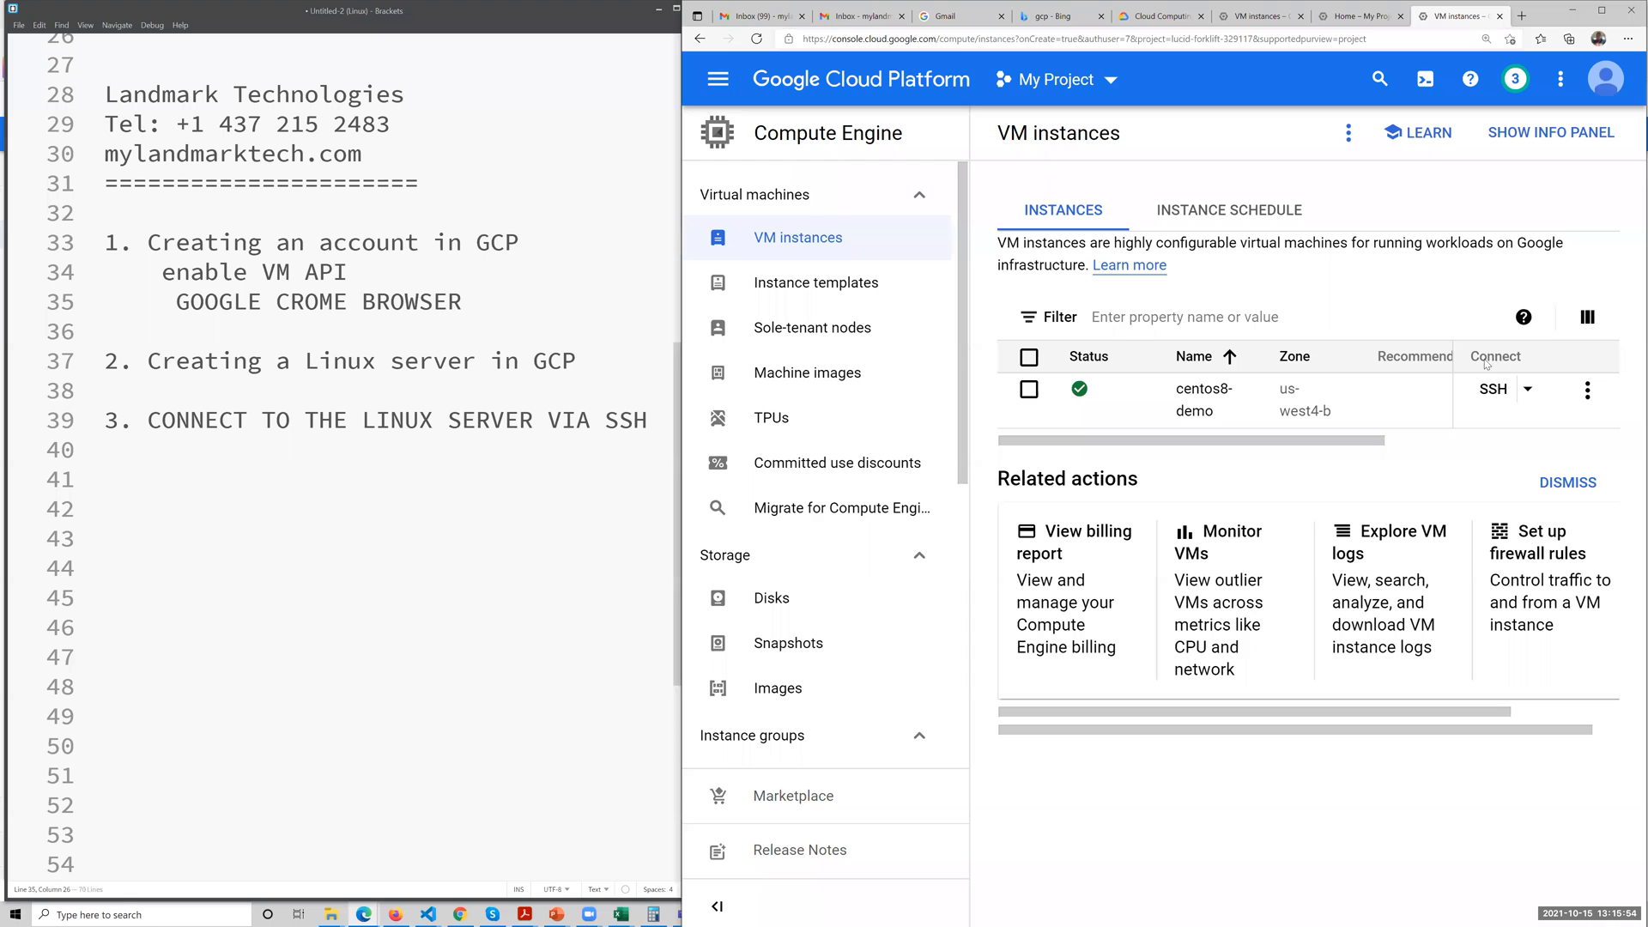
{"action": "left_click", "coordinate": [1528, 391]}
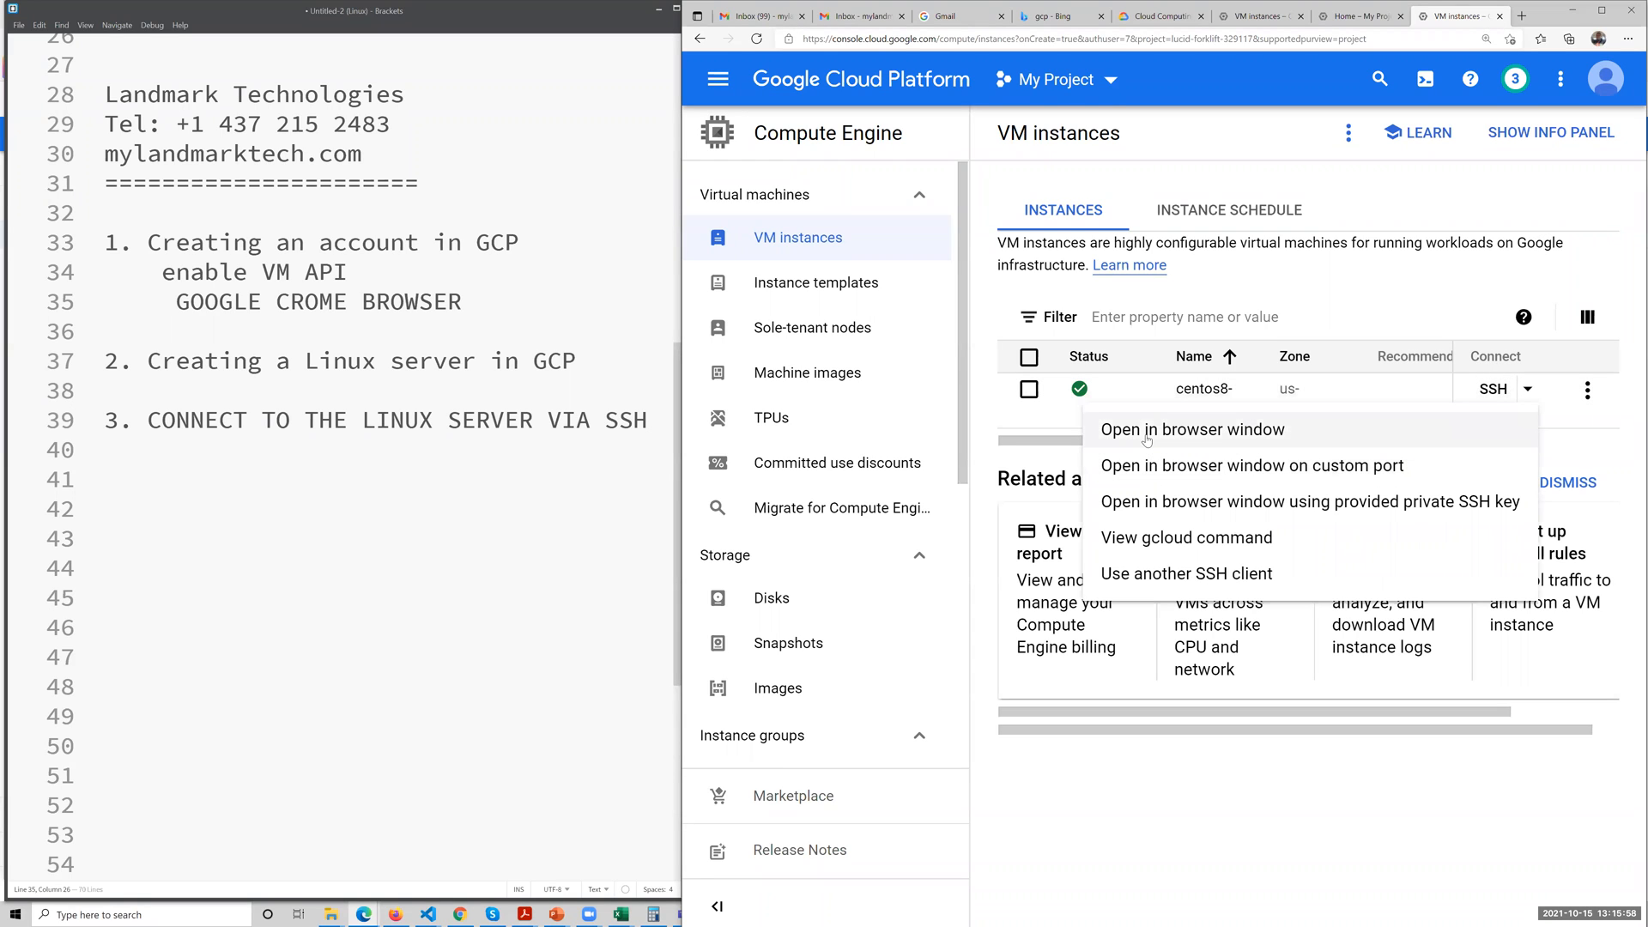
{"action": "left_click", "coordinate": [1233, 436]}
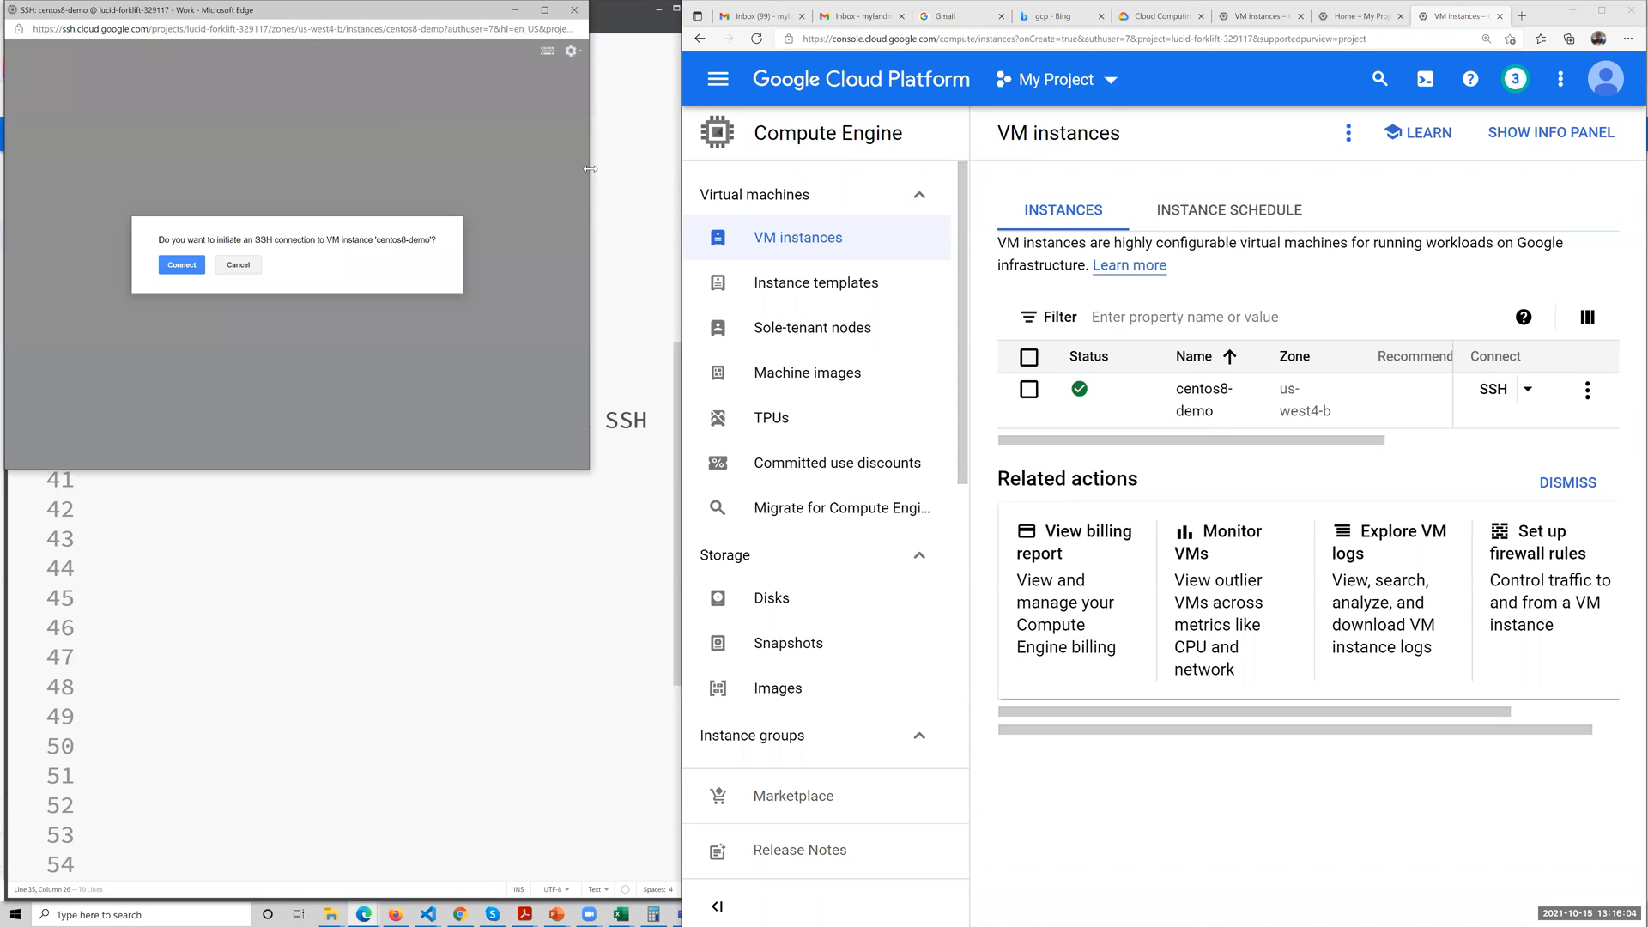
{"action": "left_click_drag", "start_coordinate": [590, 169], "coordinate": [682, 169]}
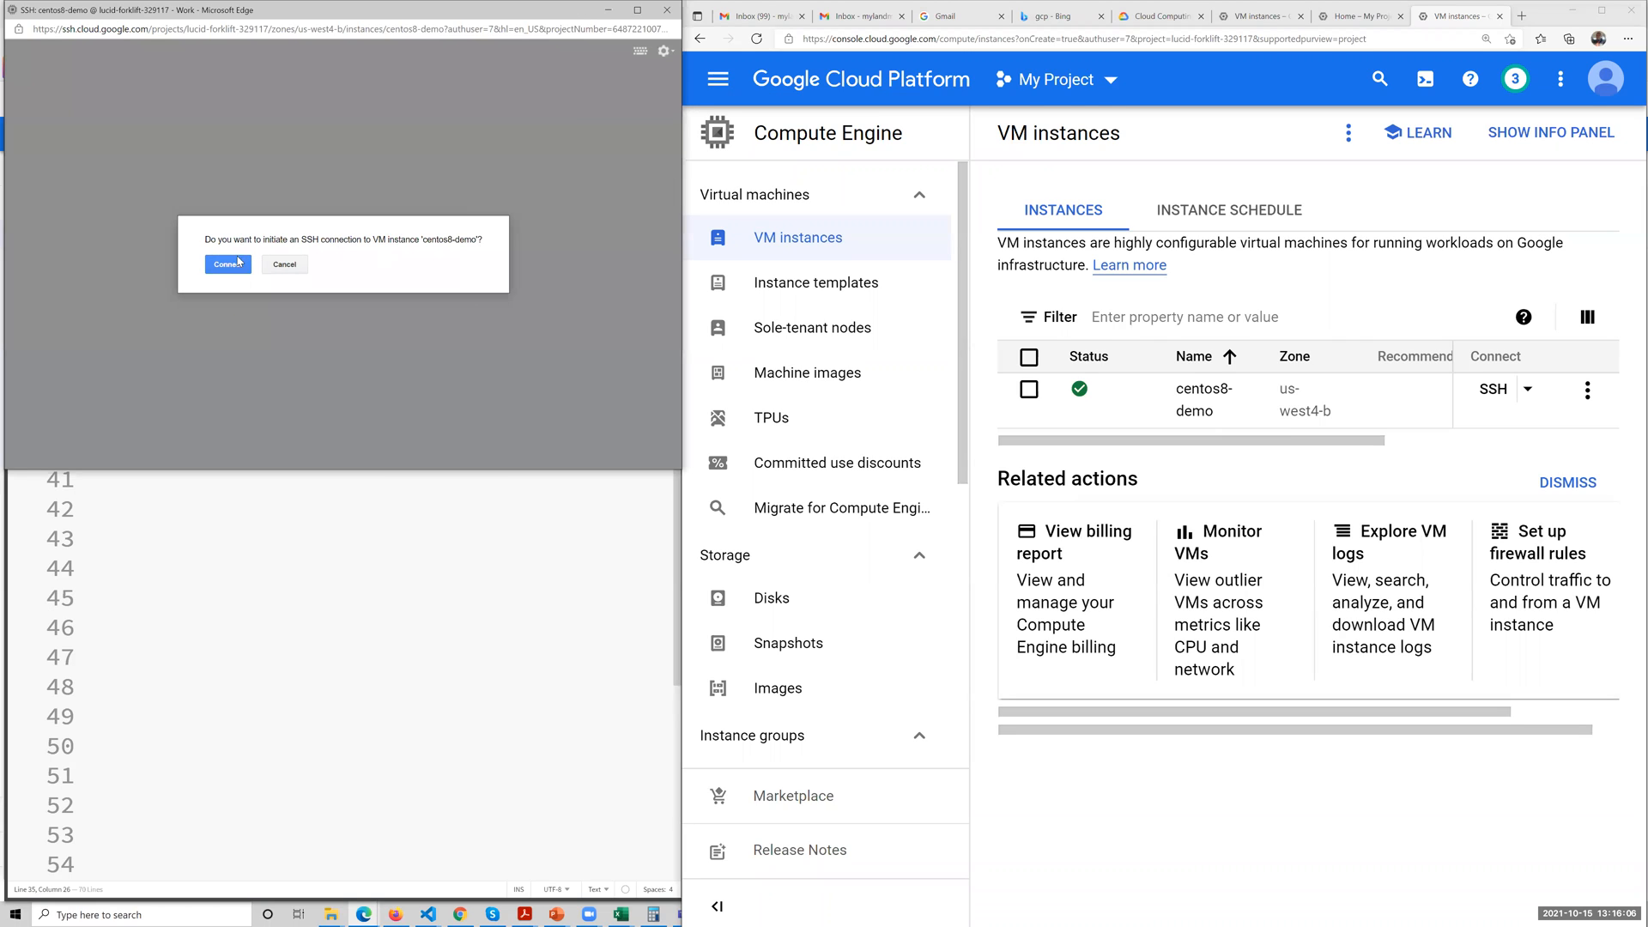
{"action": "left_click", "coordinate": [228, 264]}
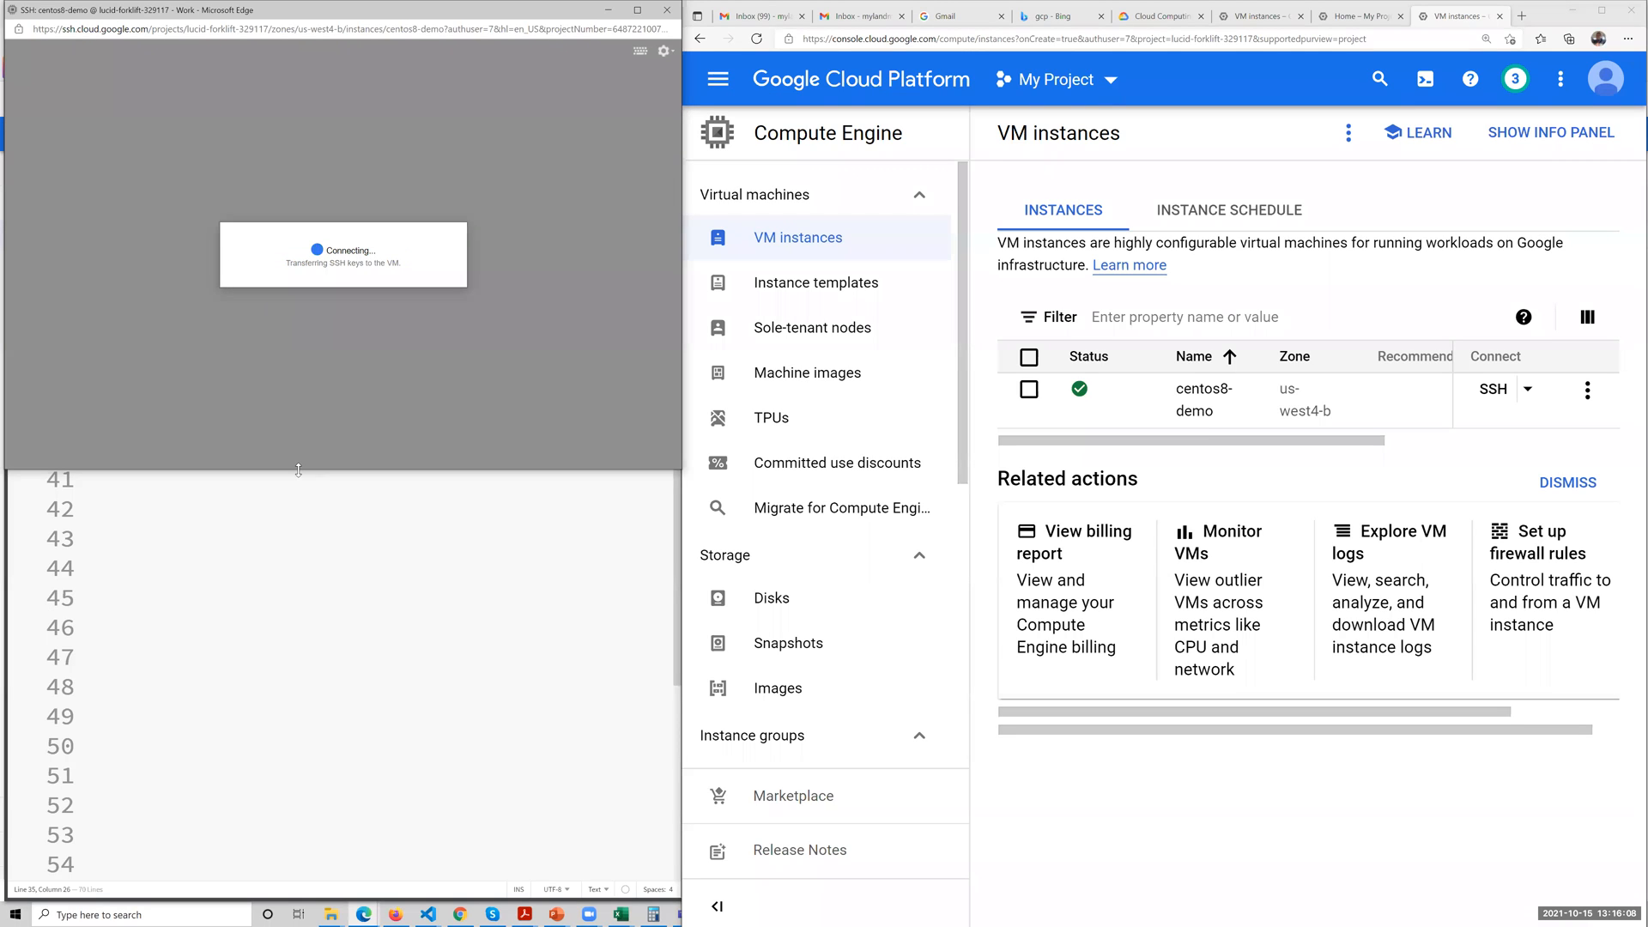
Extend the SSH window down to the taskbar and enlarge its content to beyond 300% zoom.
{"action": "left_click_drag", "start_coordinate": [264, 470], "coordinate": [265, 908]}
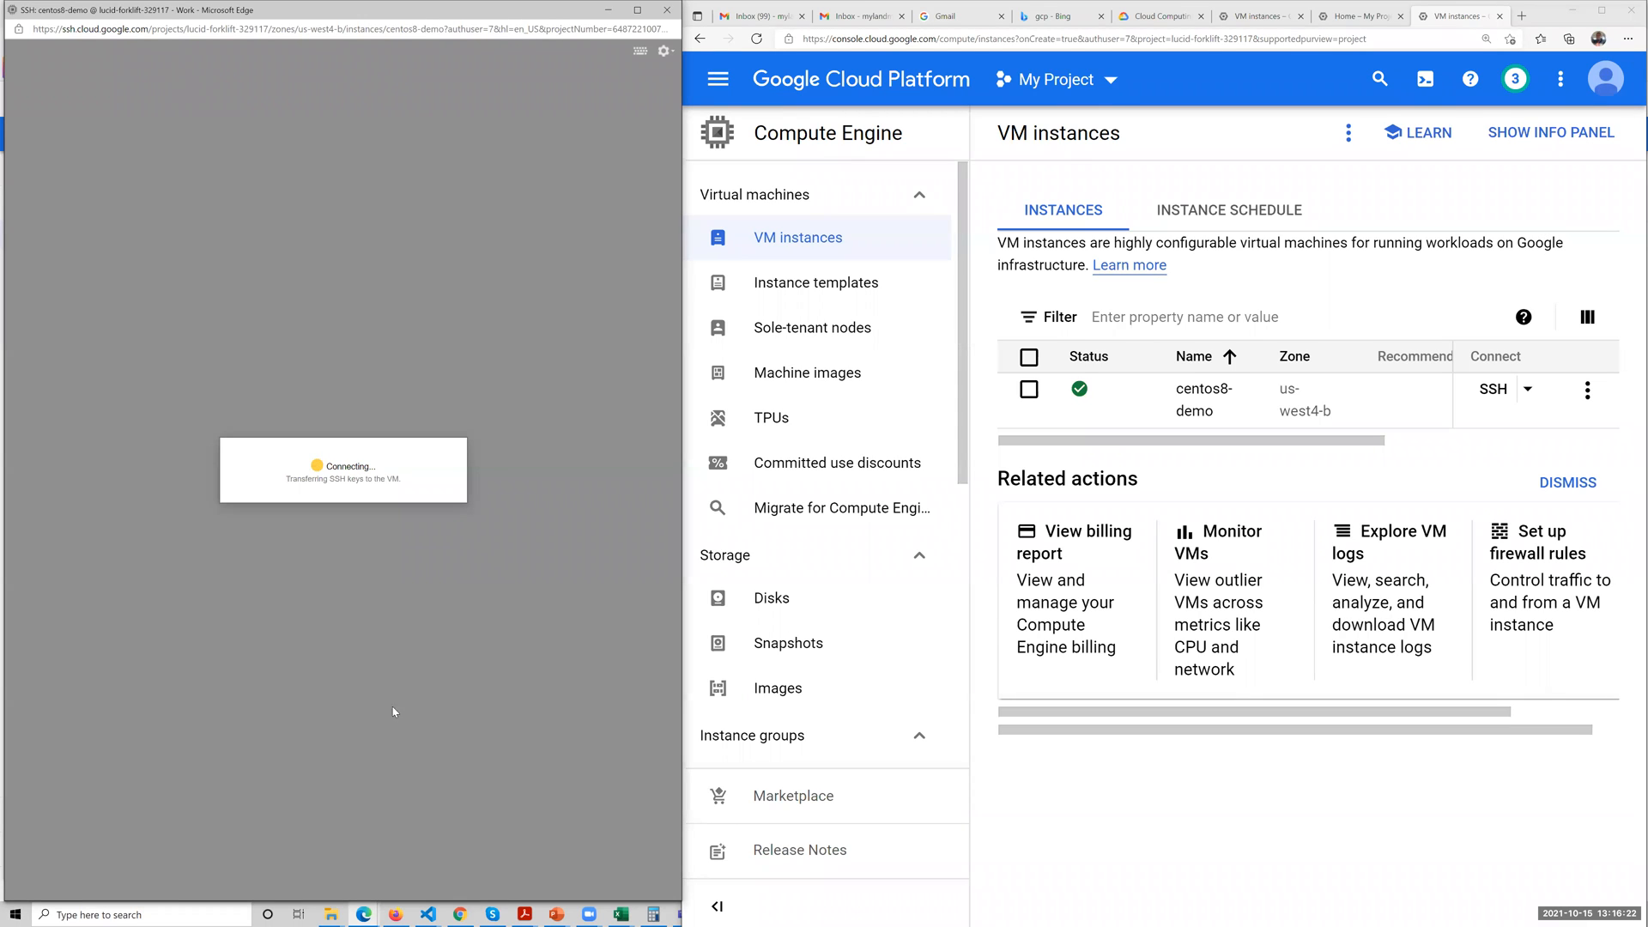
{"action": "scroll", "coordinate": [318, 470], "scroll_direction": "up", "scroll_amount": 6}
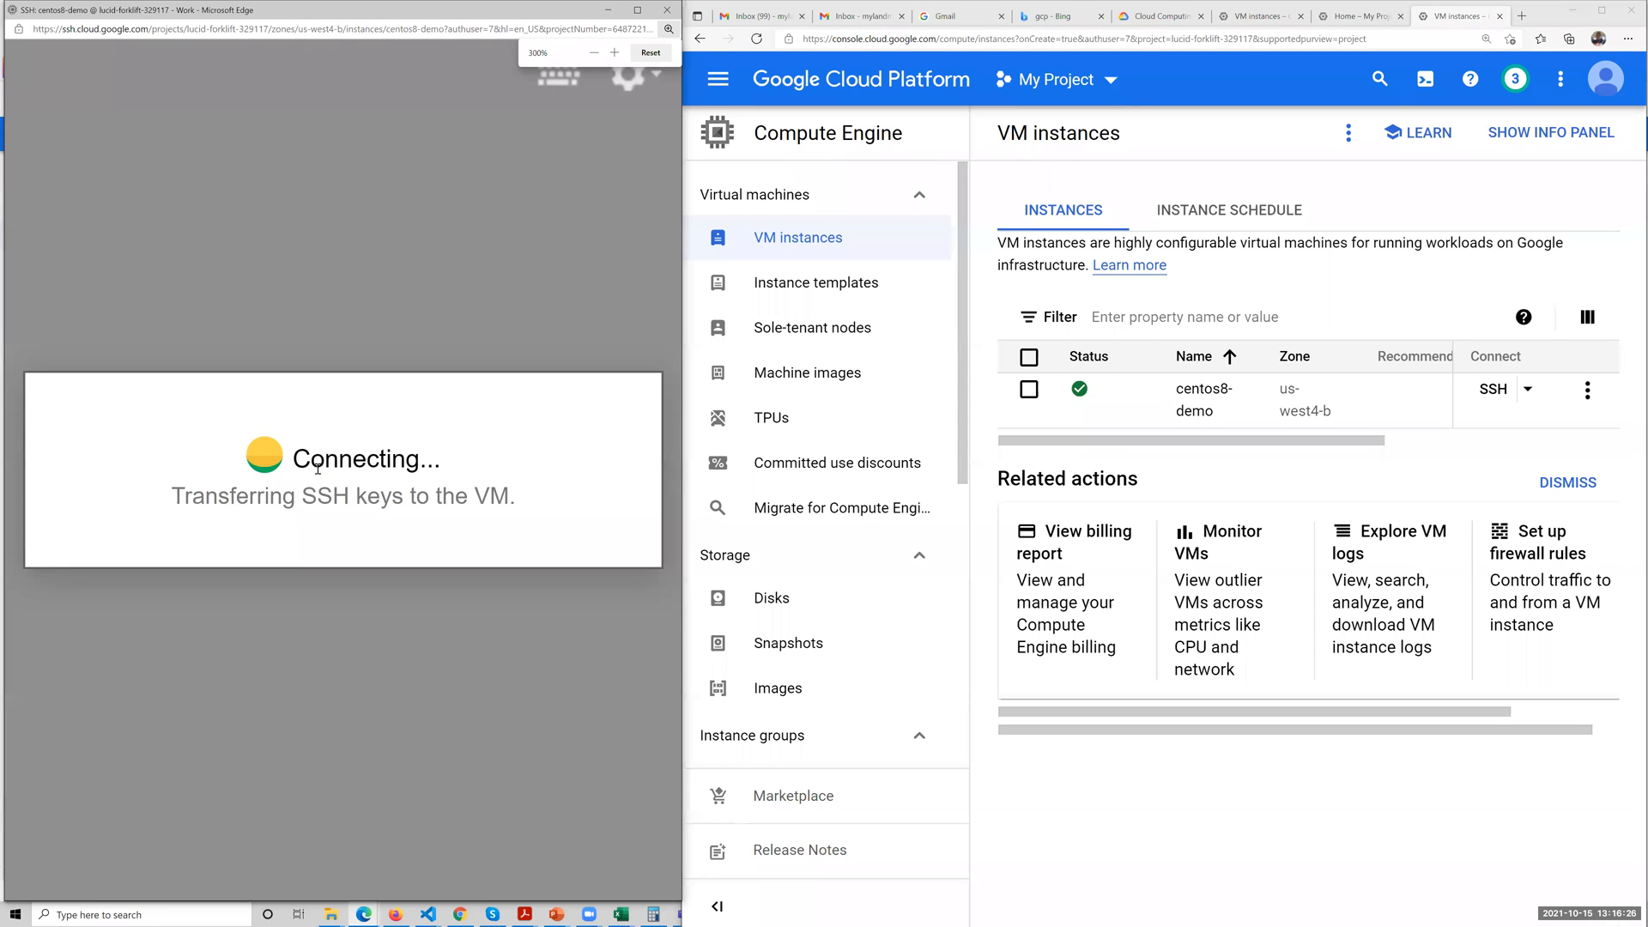
{"action": "key", "text": "ctrl+plus"}
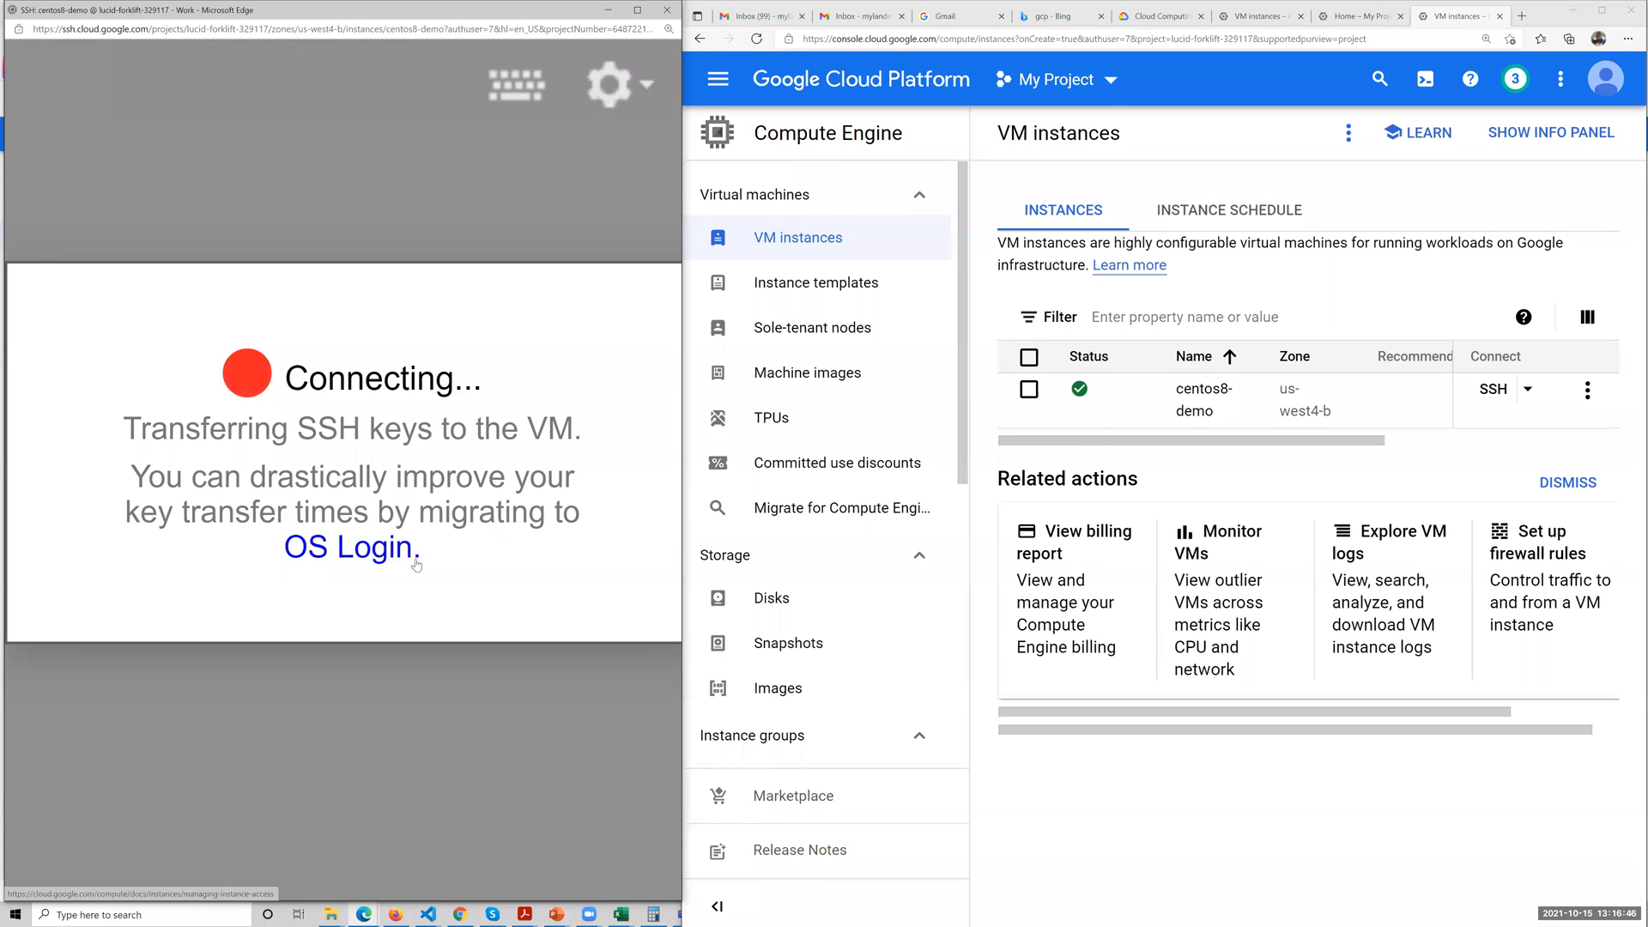
View the linked OS Login documentation in the main browser window and return to the VM instances page.
{"action": "right_click", "coordinate": [383, 556]}
{"action": "left_click", "coordinate": [407, 569]}
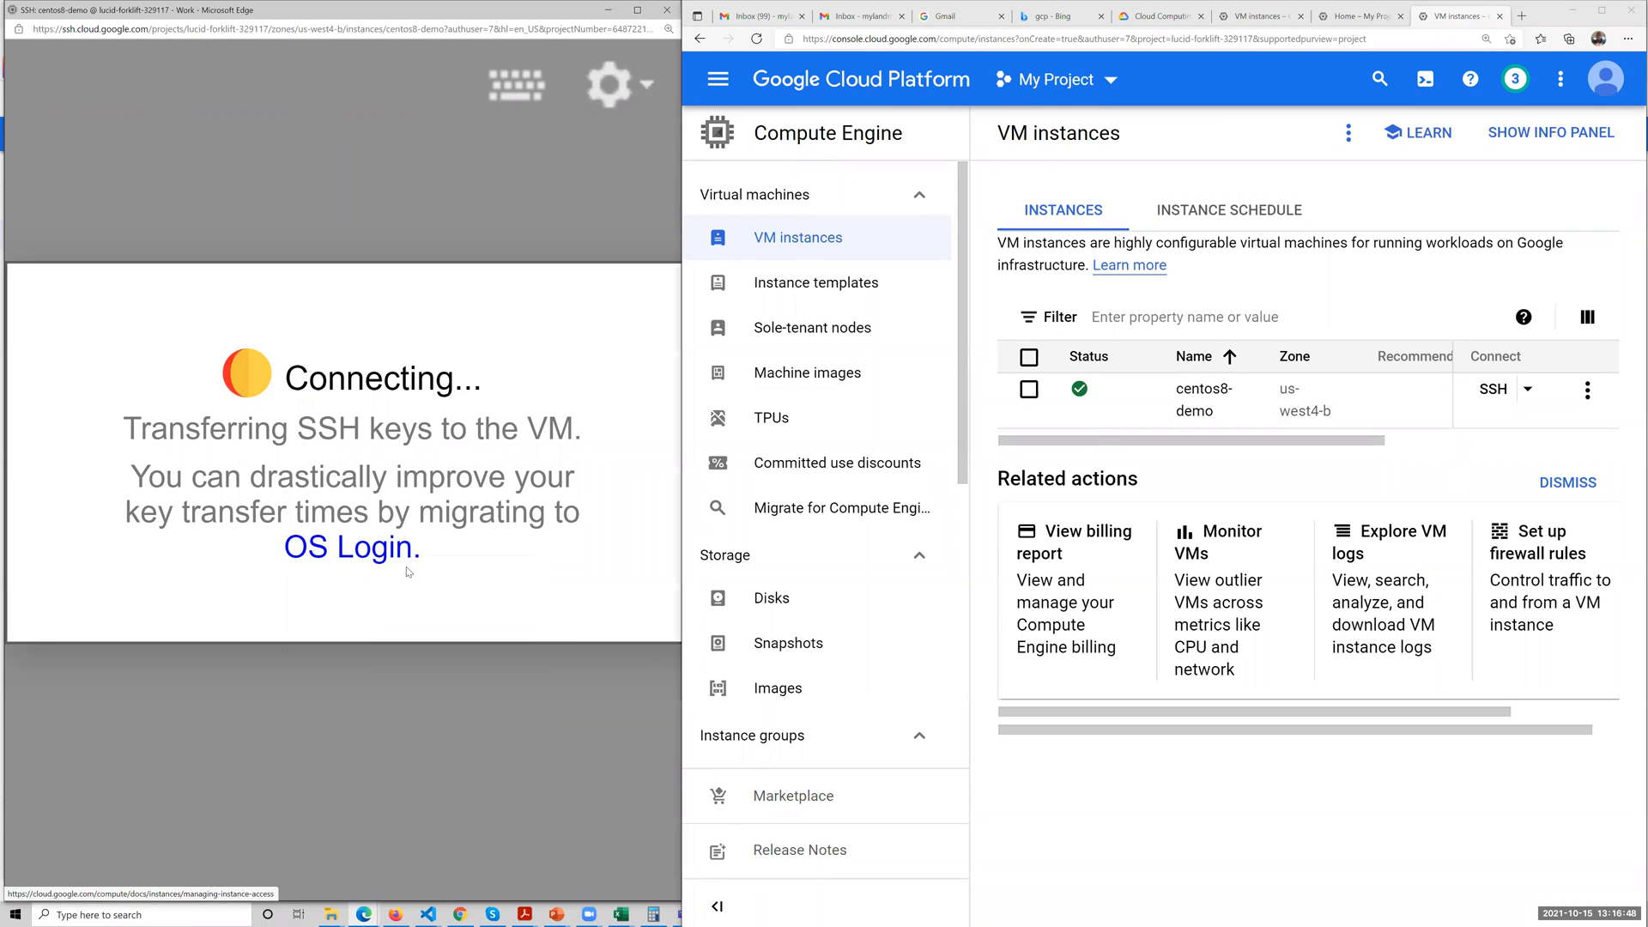
{"action": "left_click", "coordinate": [1449, 14]}
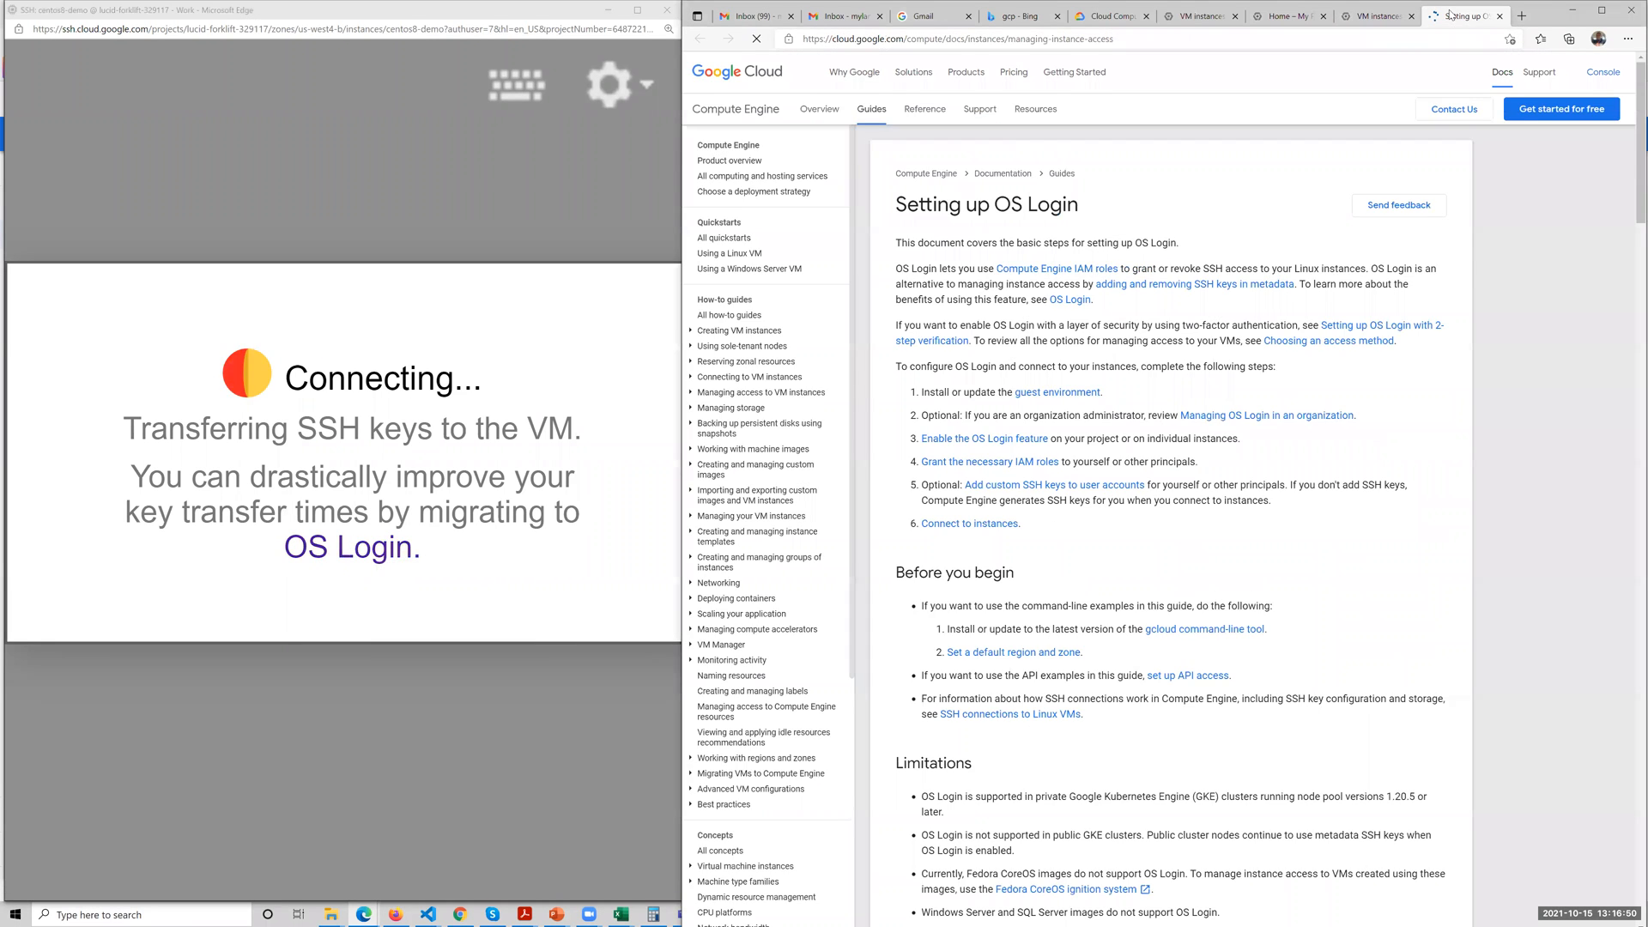
{"action": "left_click", "coordinate": [1377, 17]}
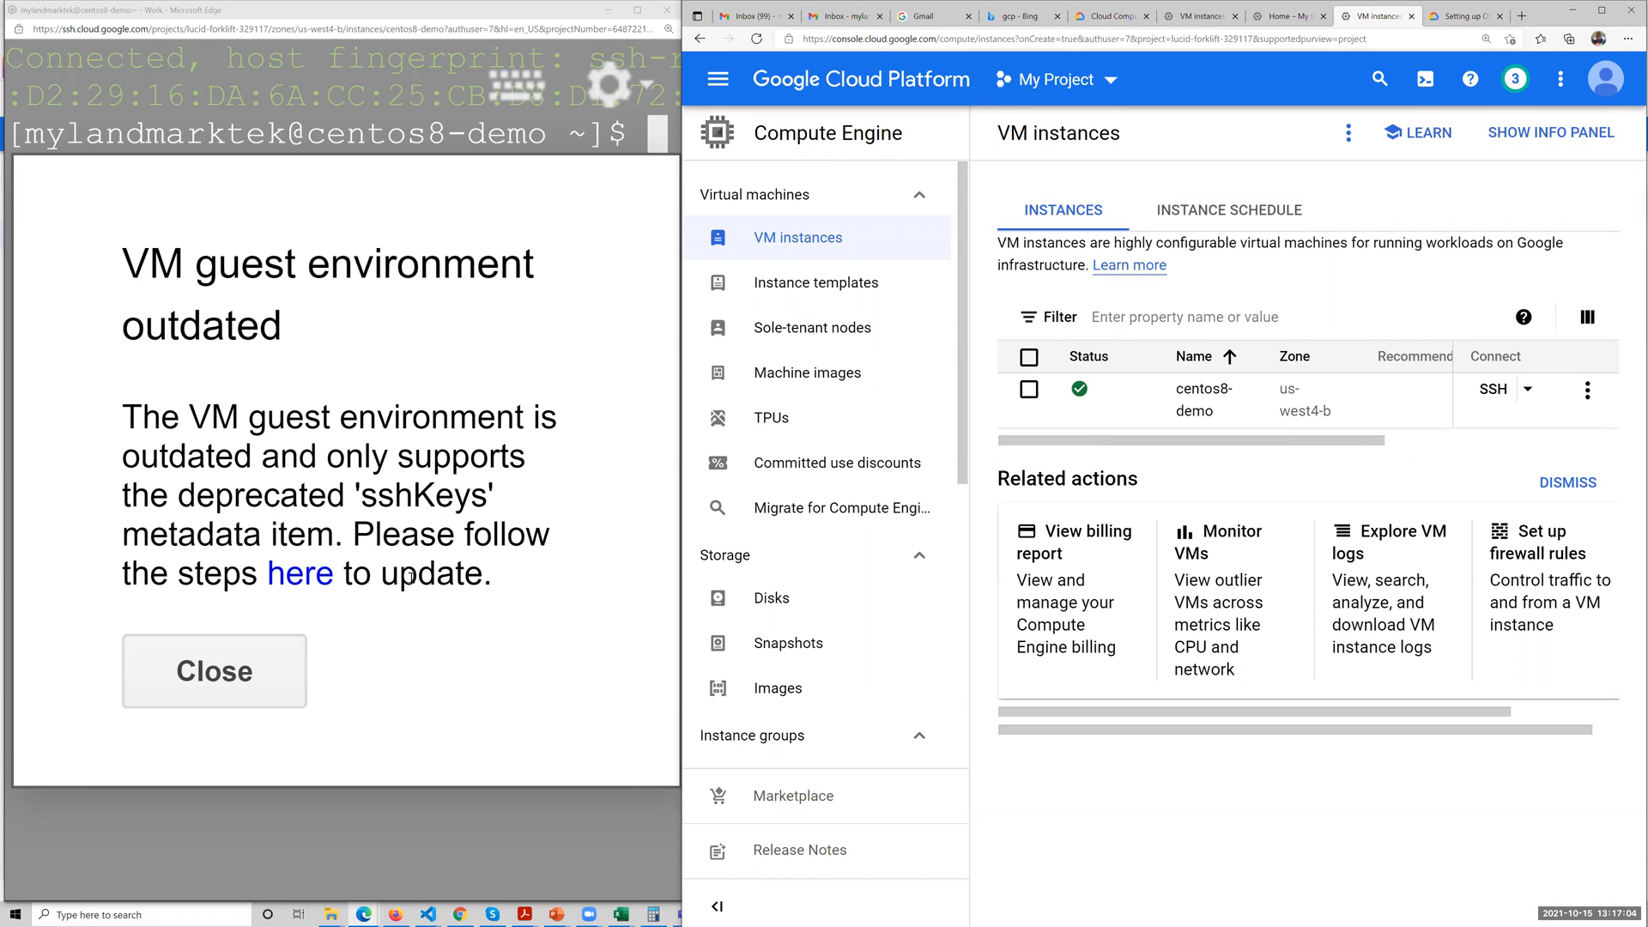
Dismiss the outdated guest environment notice and the settings menu, and widen the SSH terminal window across the screen.
{"action": "left_click", "coordinate": [217, 671]}
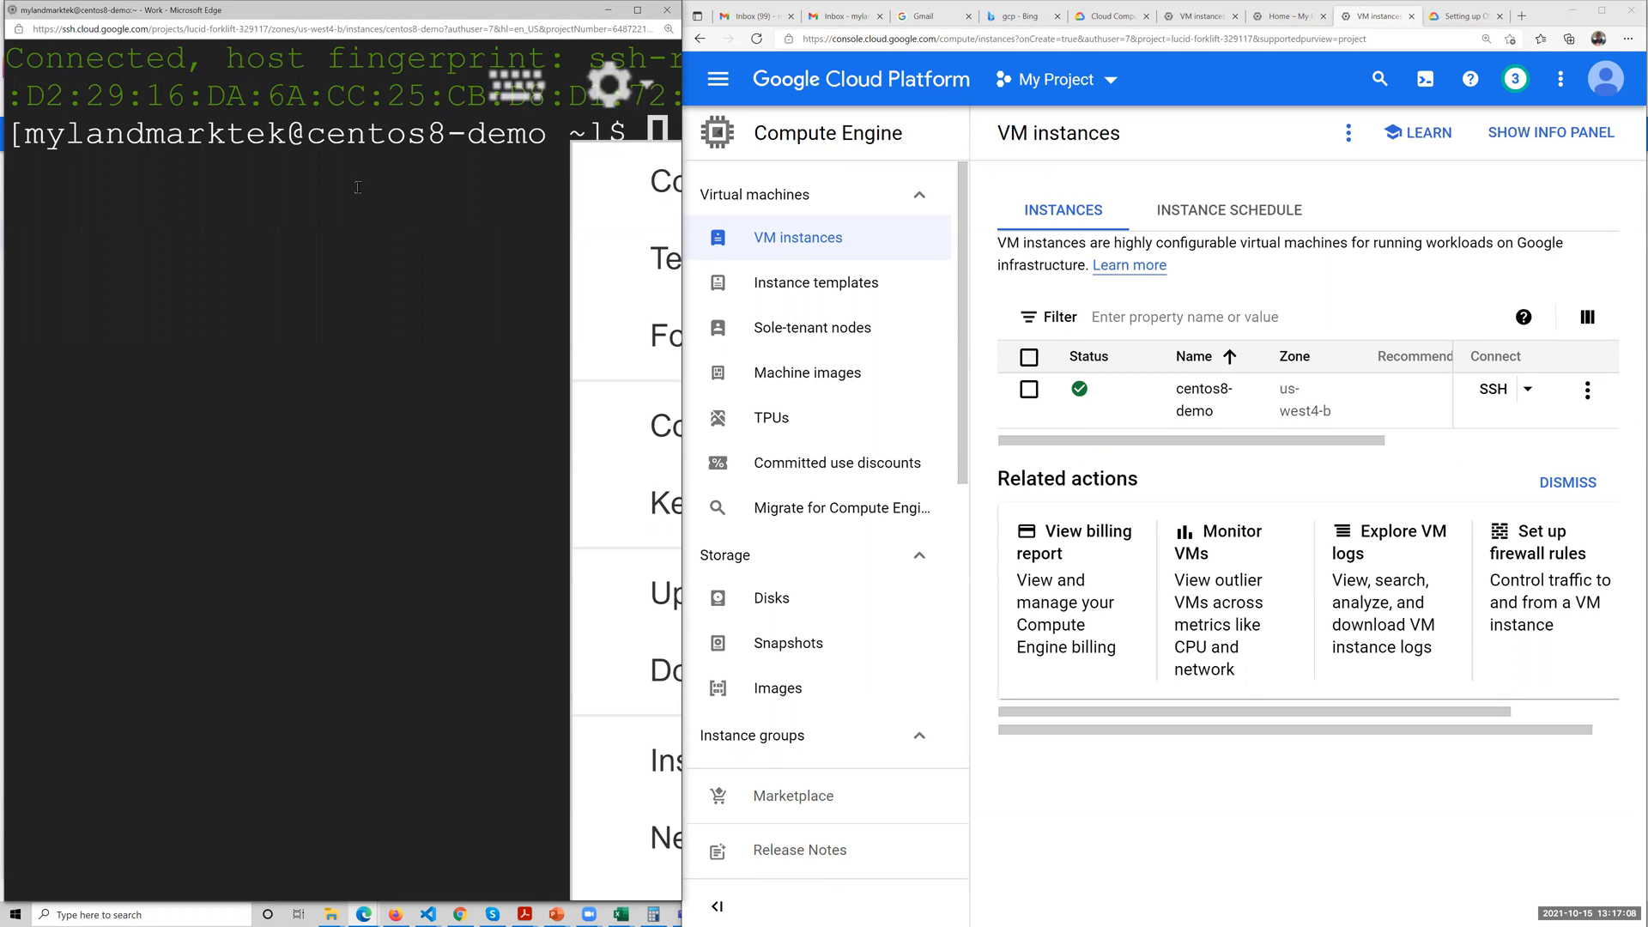
{"action": "left_click", "coordinate": [640, 136]}
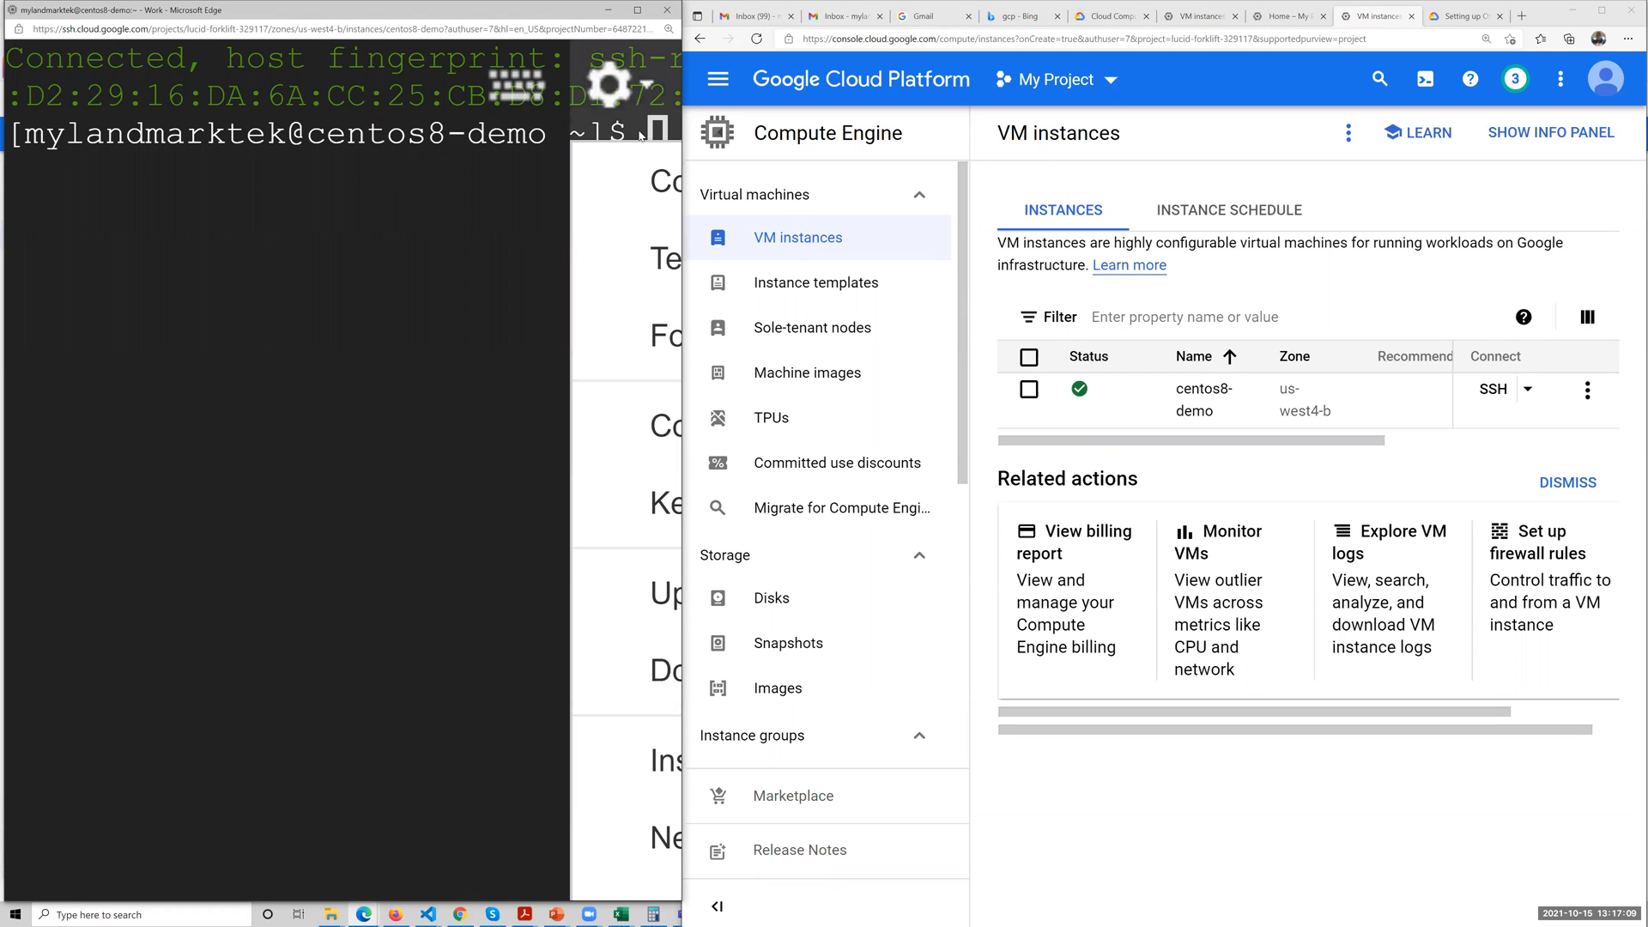
{"action": "left_click", "coordinate": [393, 248]}
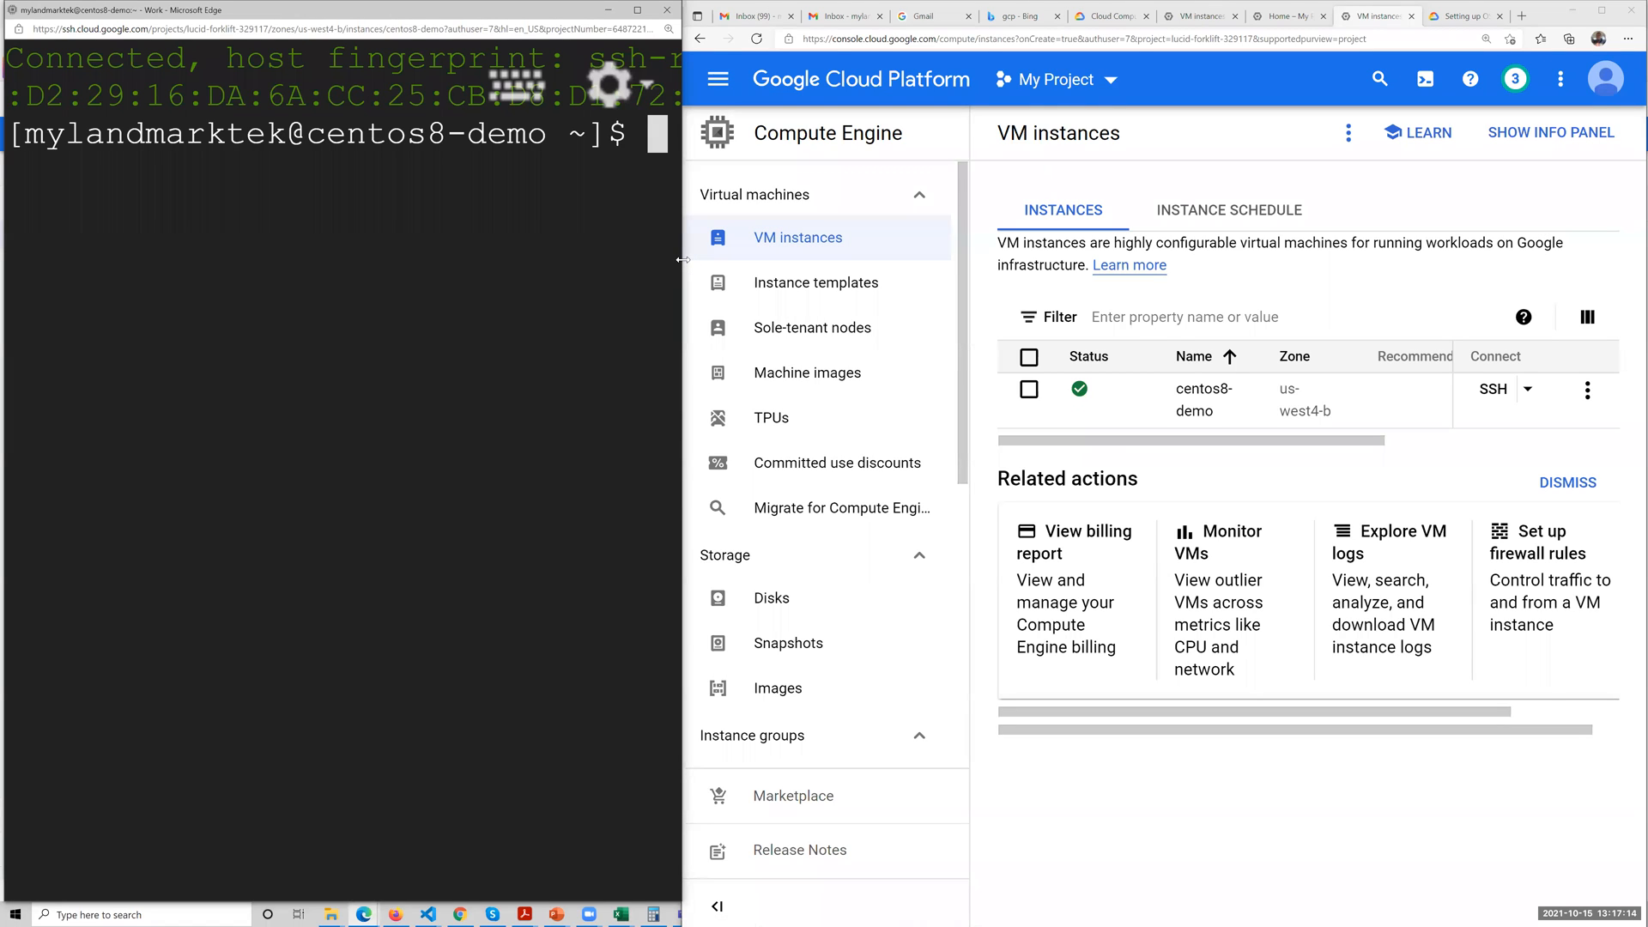
{"action": "left_click_drag", "start_coordinate": [682, 259], "coordinate": [1624, 258]}
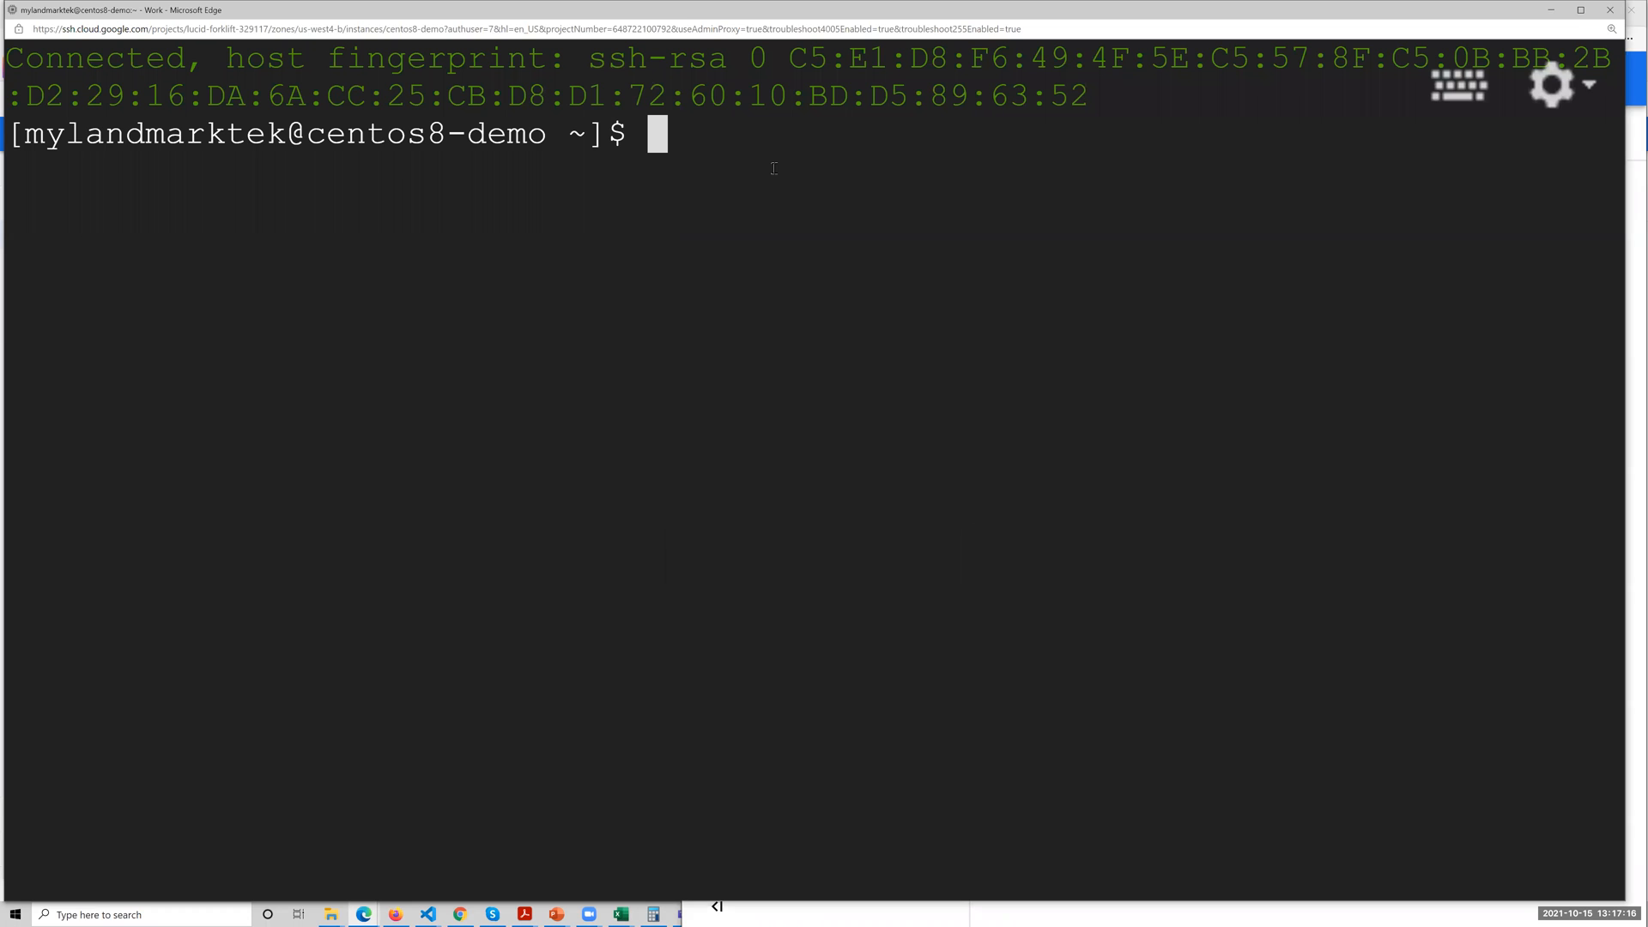
Try to clear the SSH terminal with the uppercase command CLEAR.
{"action": "key", "text": "Return"}
{"action": "key", "text": "Return"}
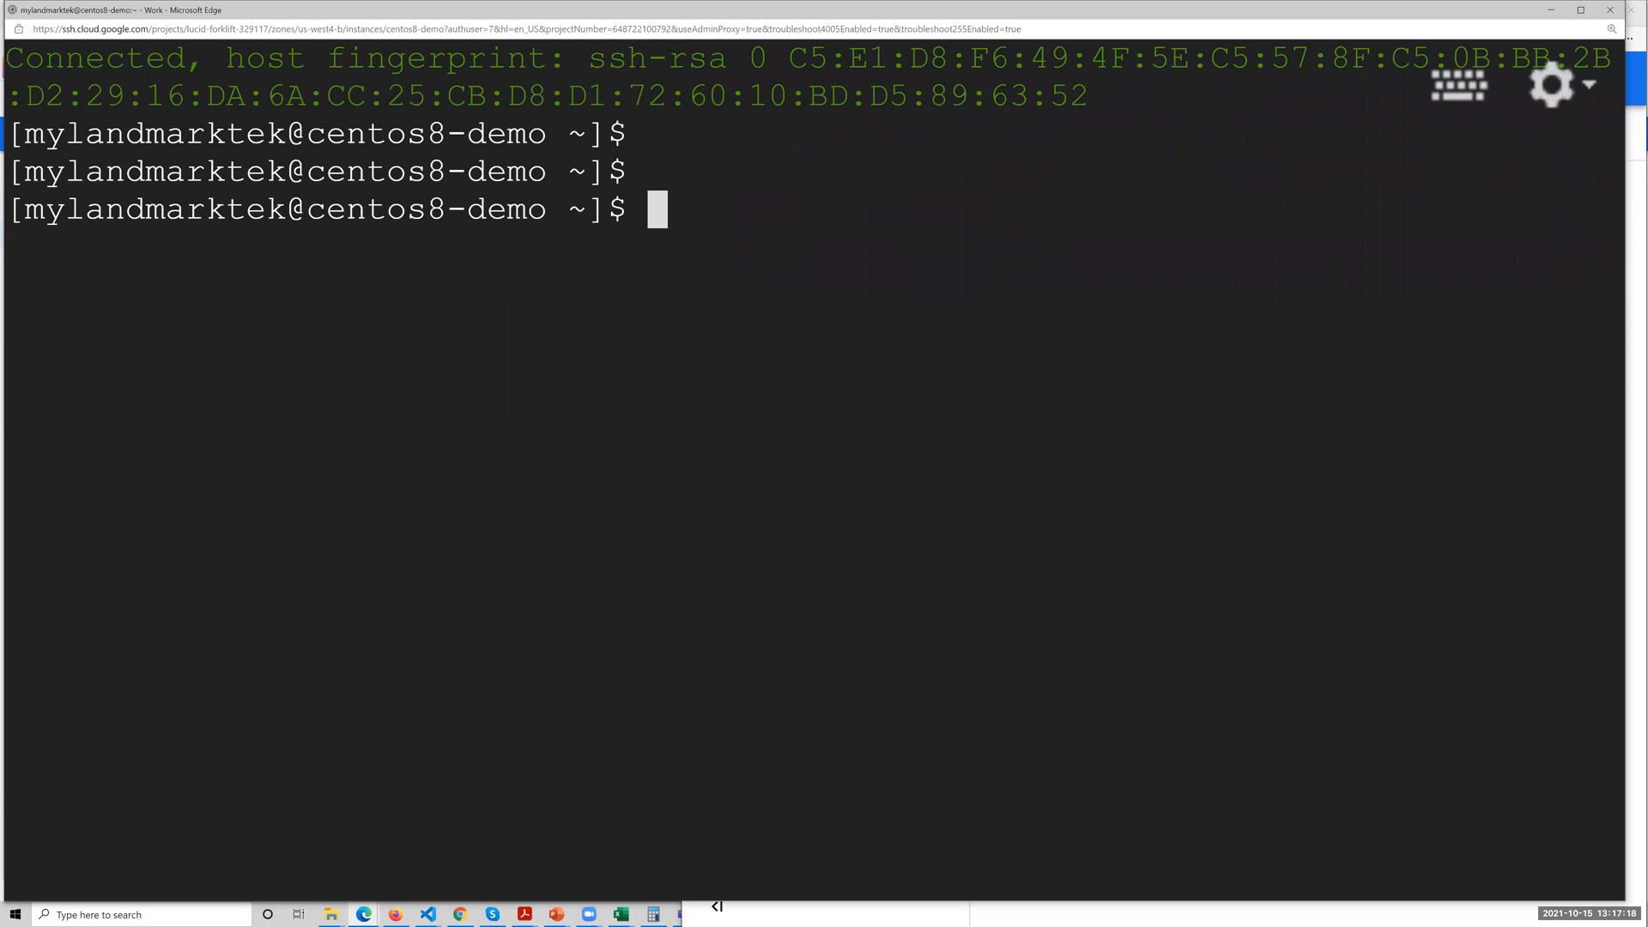
{"action": "type", "text": "C"}
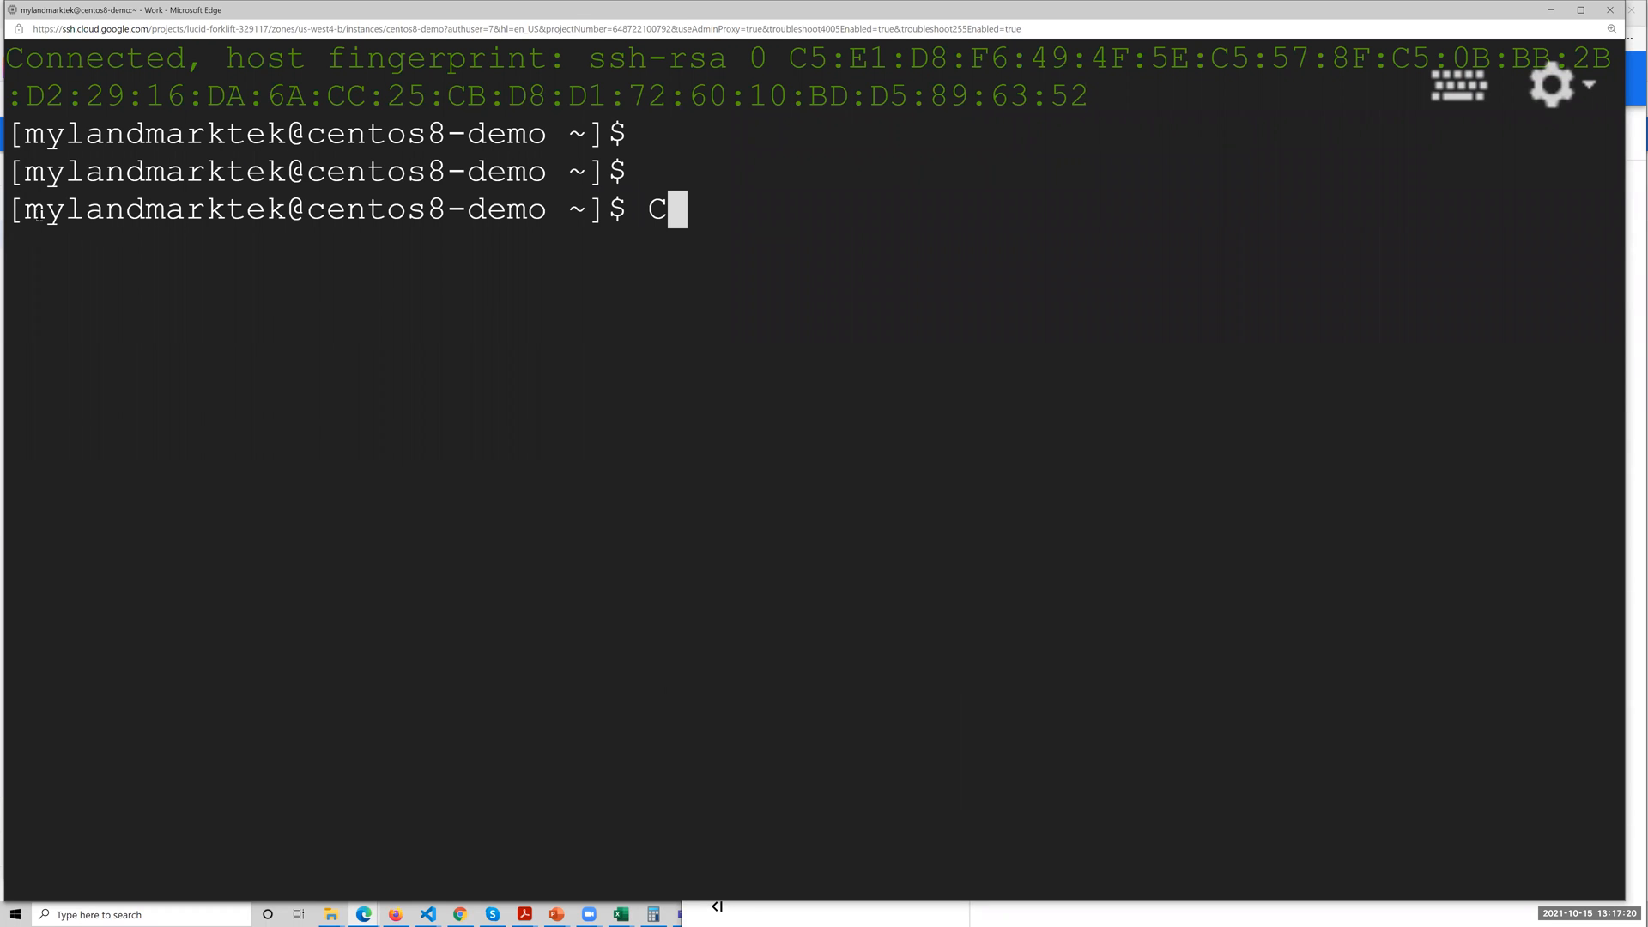
{"action": "left_click_drag", "start_coordinate": [38, 214], "coordinate": [287, 211]}
{"action": "left_click", "coordinate": [746, 203]}
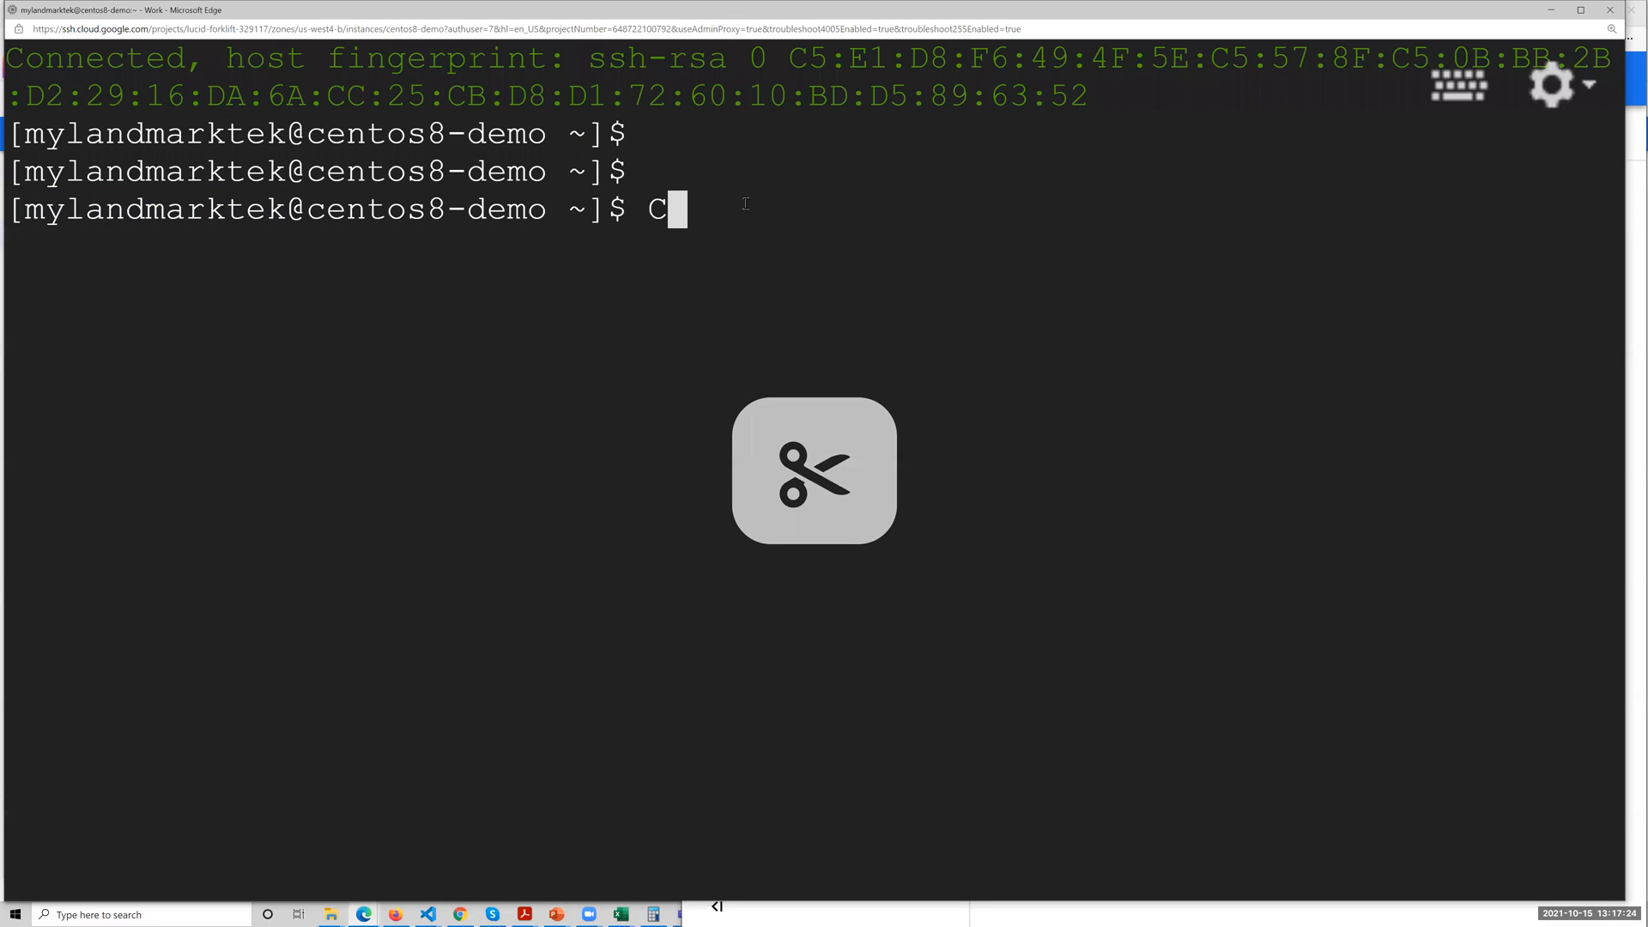
{"action": "type", "text": "CLEAR"}
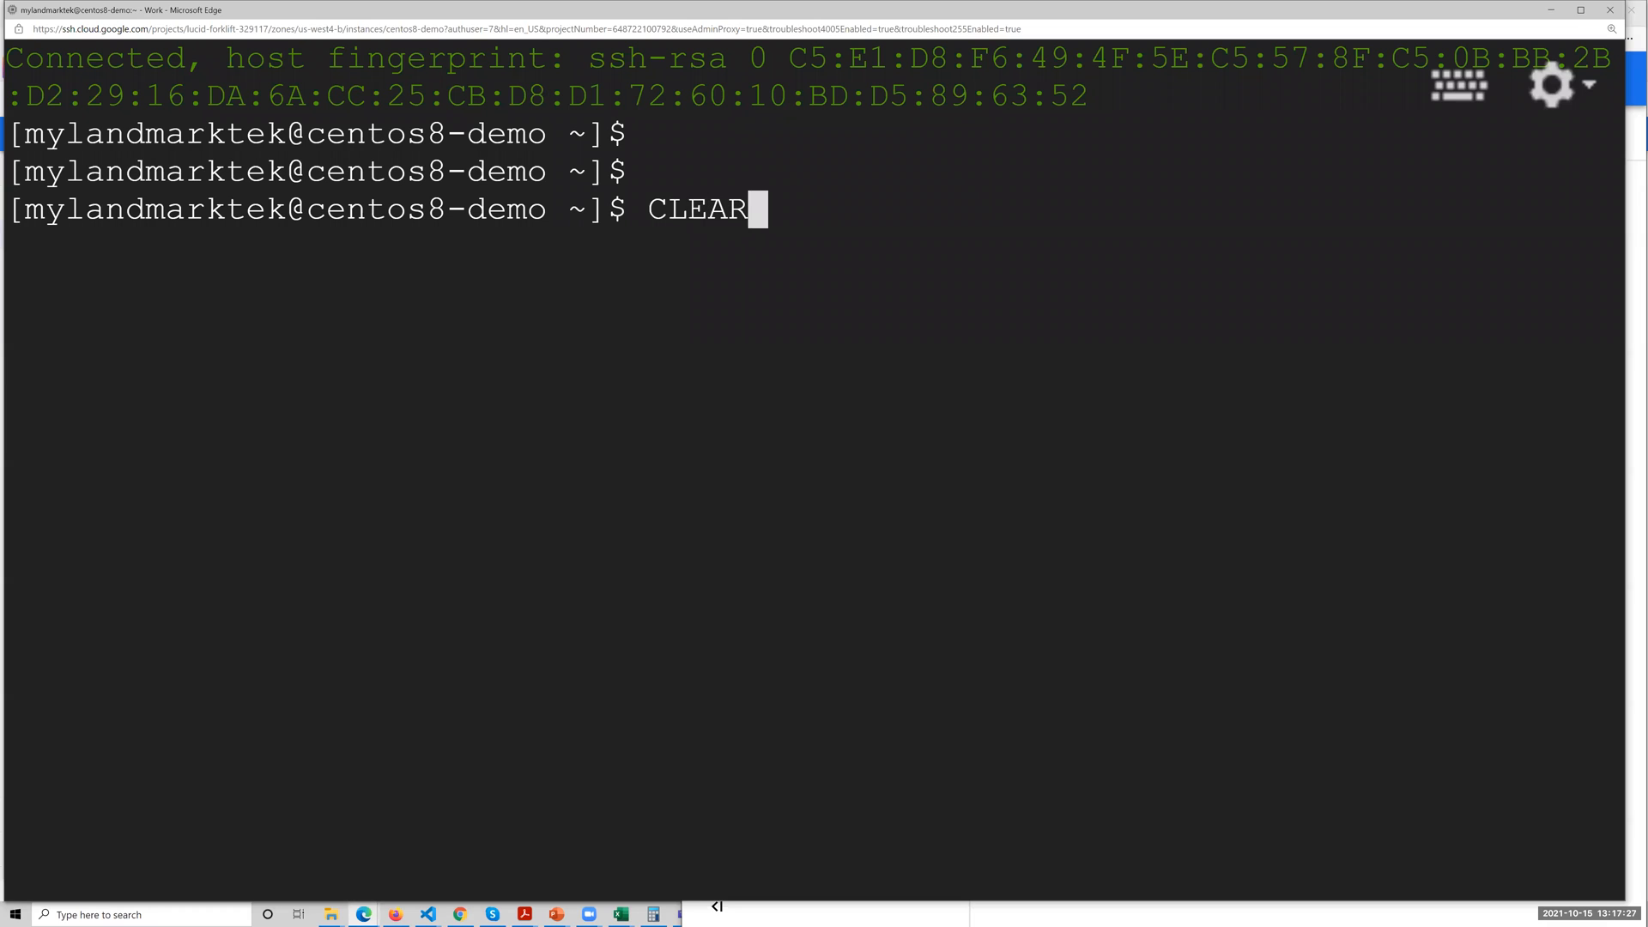
{"action": "key", "text": "Return"}
{"action": "key", "text": "Return"}
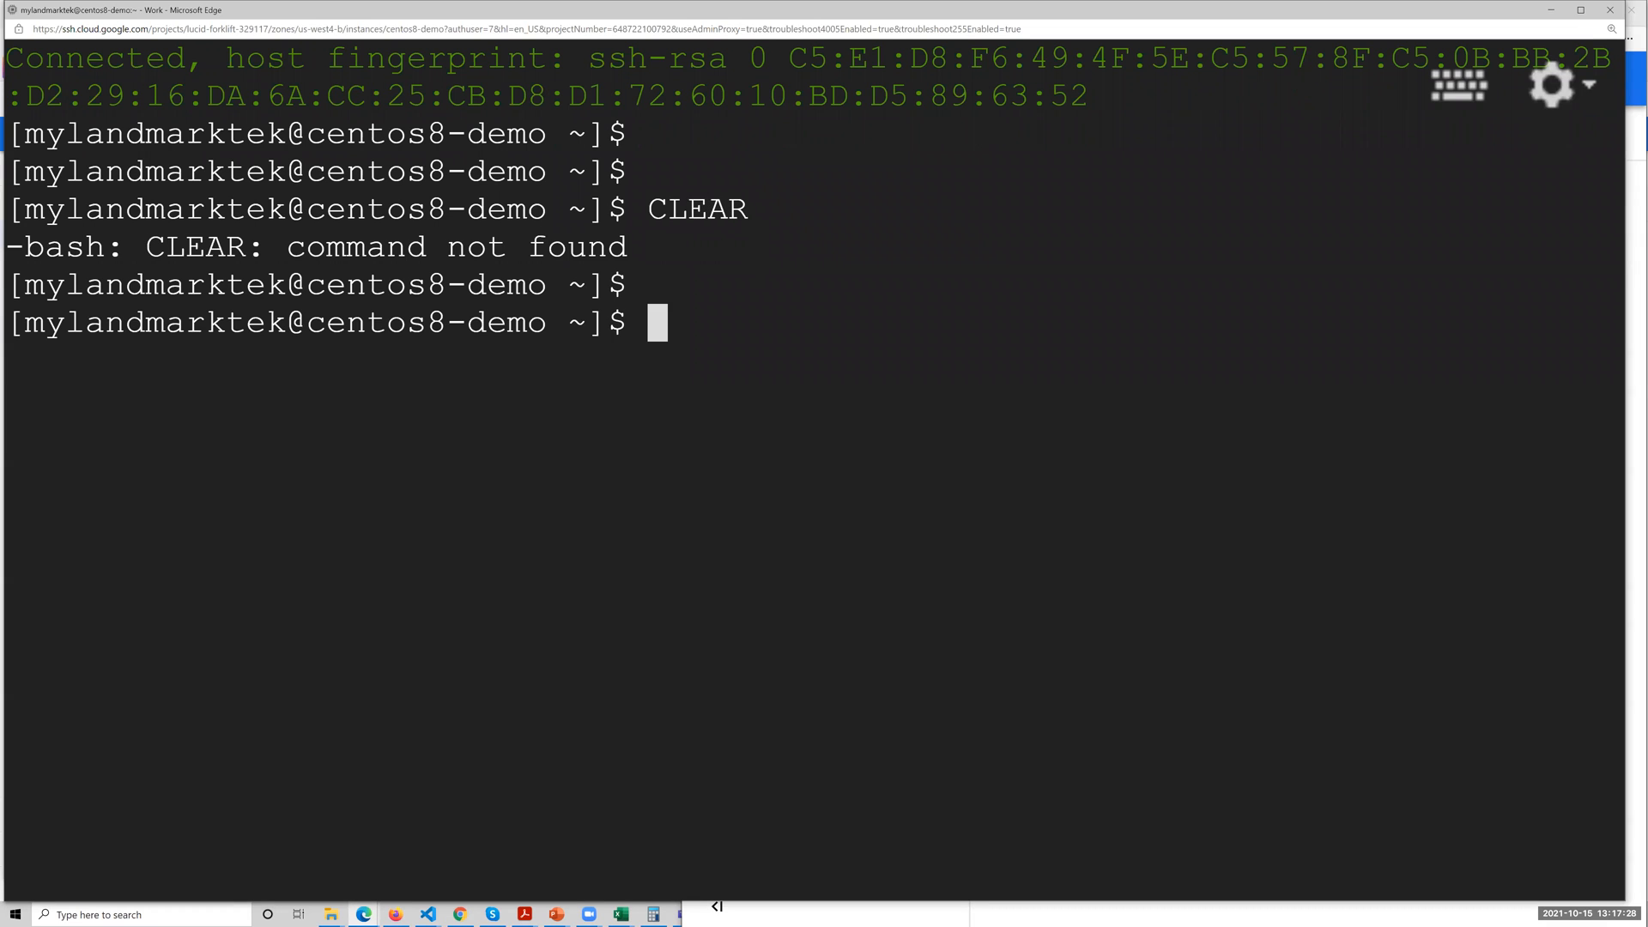
Clear the SSH terminal with the lowercase command clear and add a few empty prompt lines.
{"action": "key", "text": "Caps_Lock"}
{"action": "type", "text": "clear"}
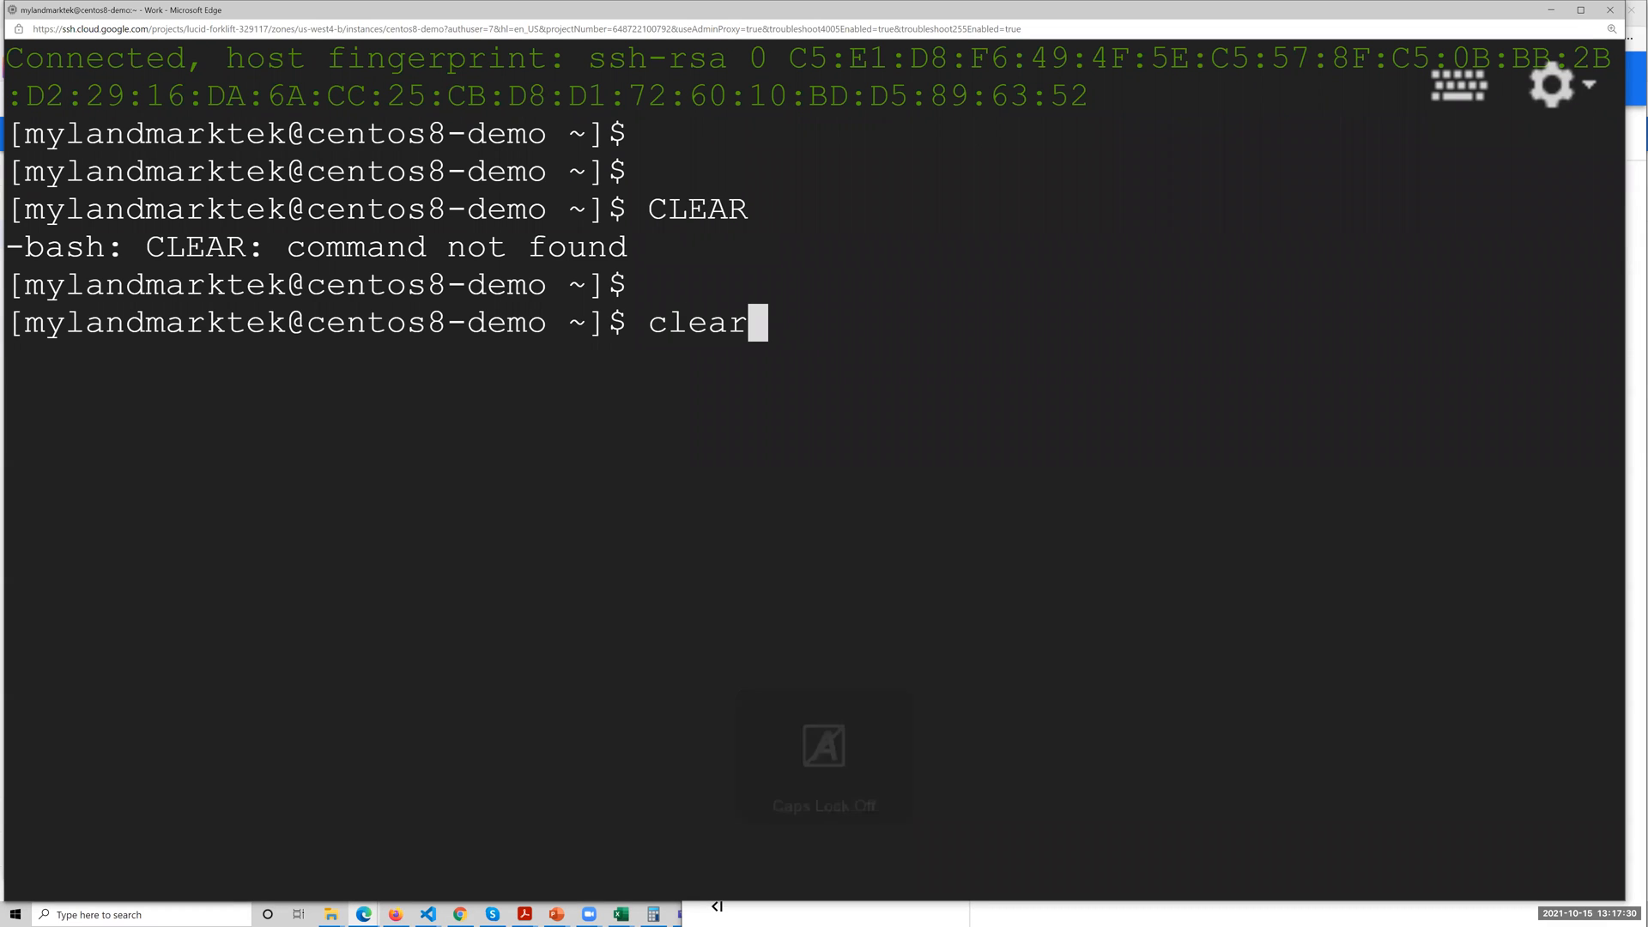
{"action": "key", "text": "Return"}
{"action": "key", "text": "Return"}
{"action": "key", "text": "Return"}
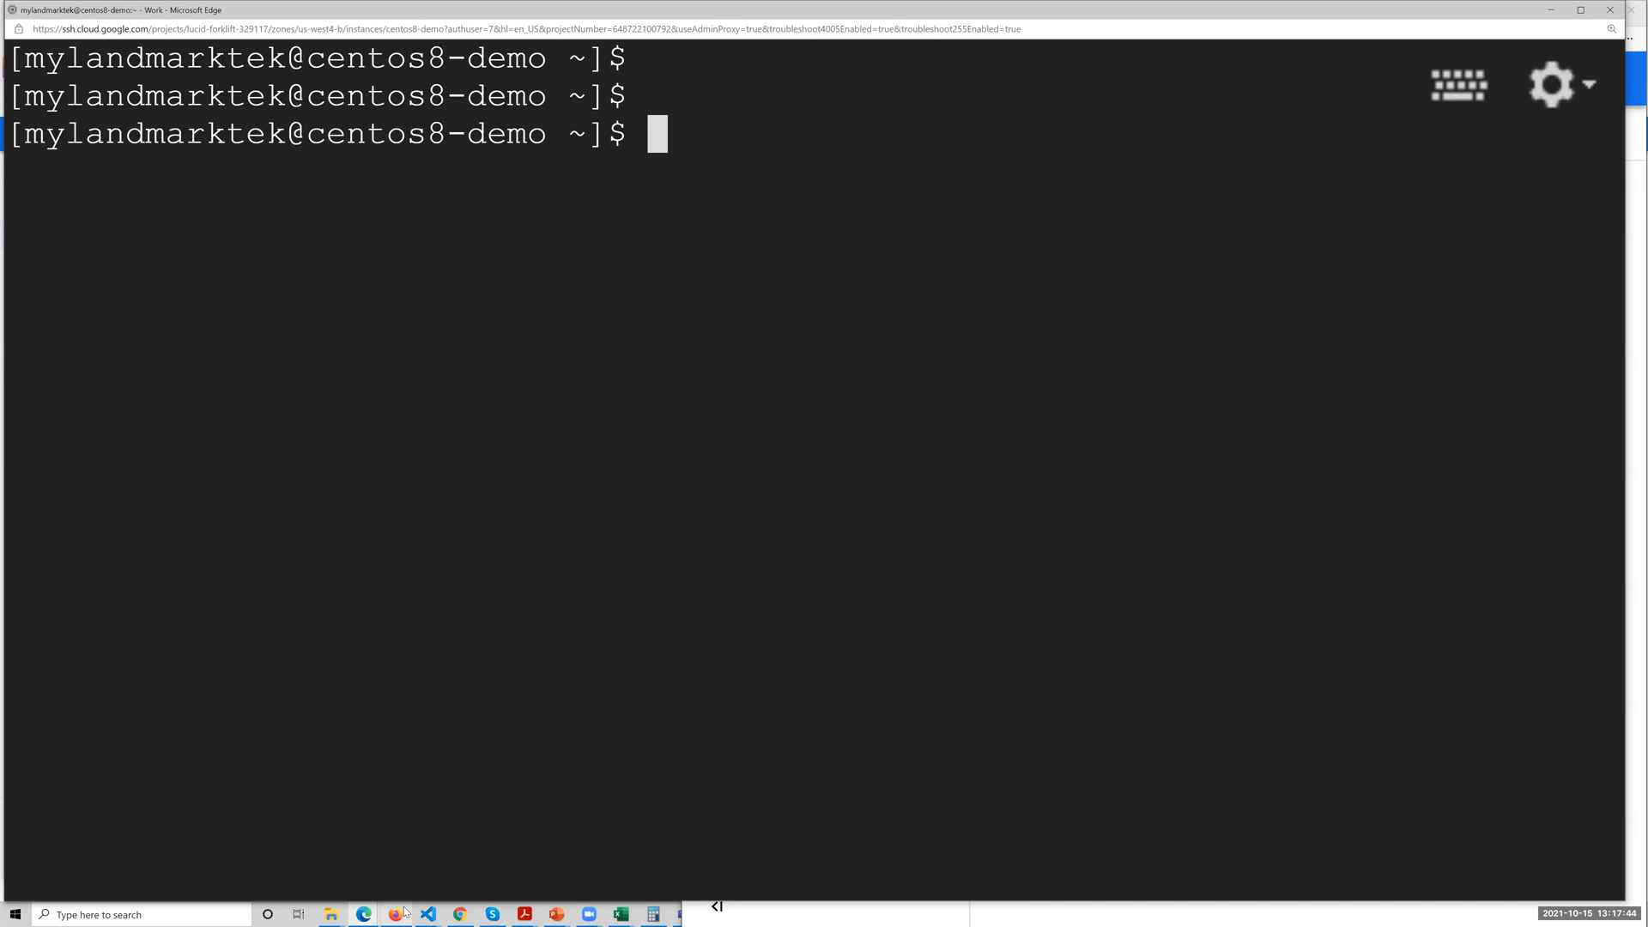
Switch to Firefox and examine the GCP virtual machine part of the Untitled Diagram on diagrams.net.
{"action": "mouse_move", "coordinate": [405, 911]}
{"action": "left_click", "coordinate": [412, 866]}
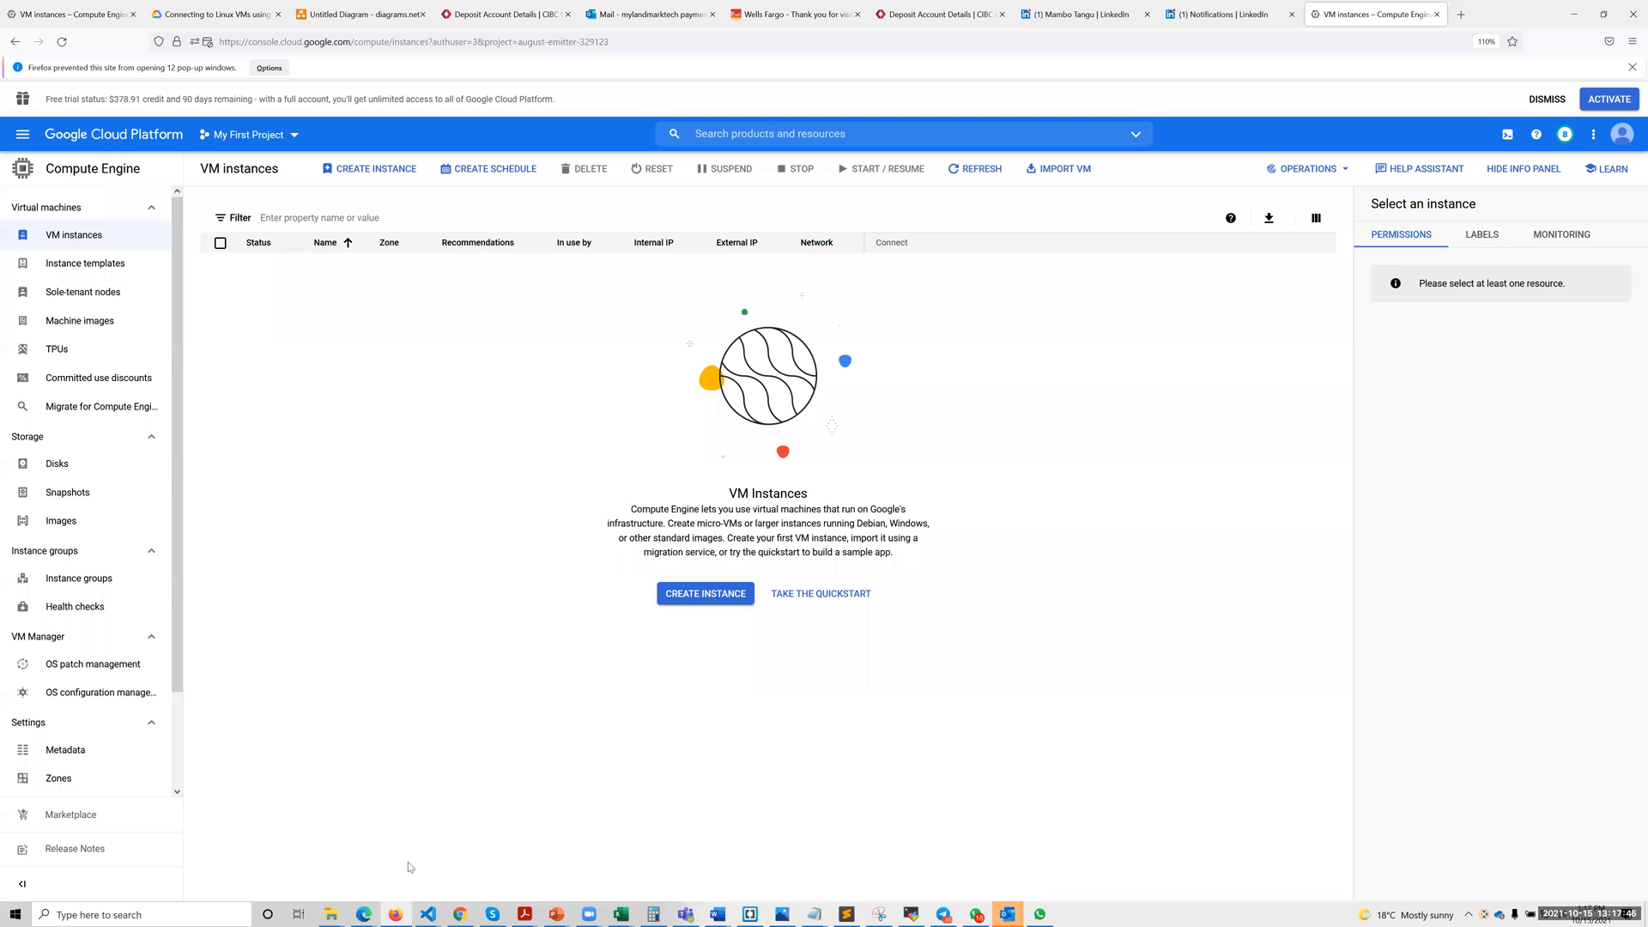
{"action": "left_click", "coordinate": [382, 17]}
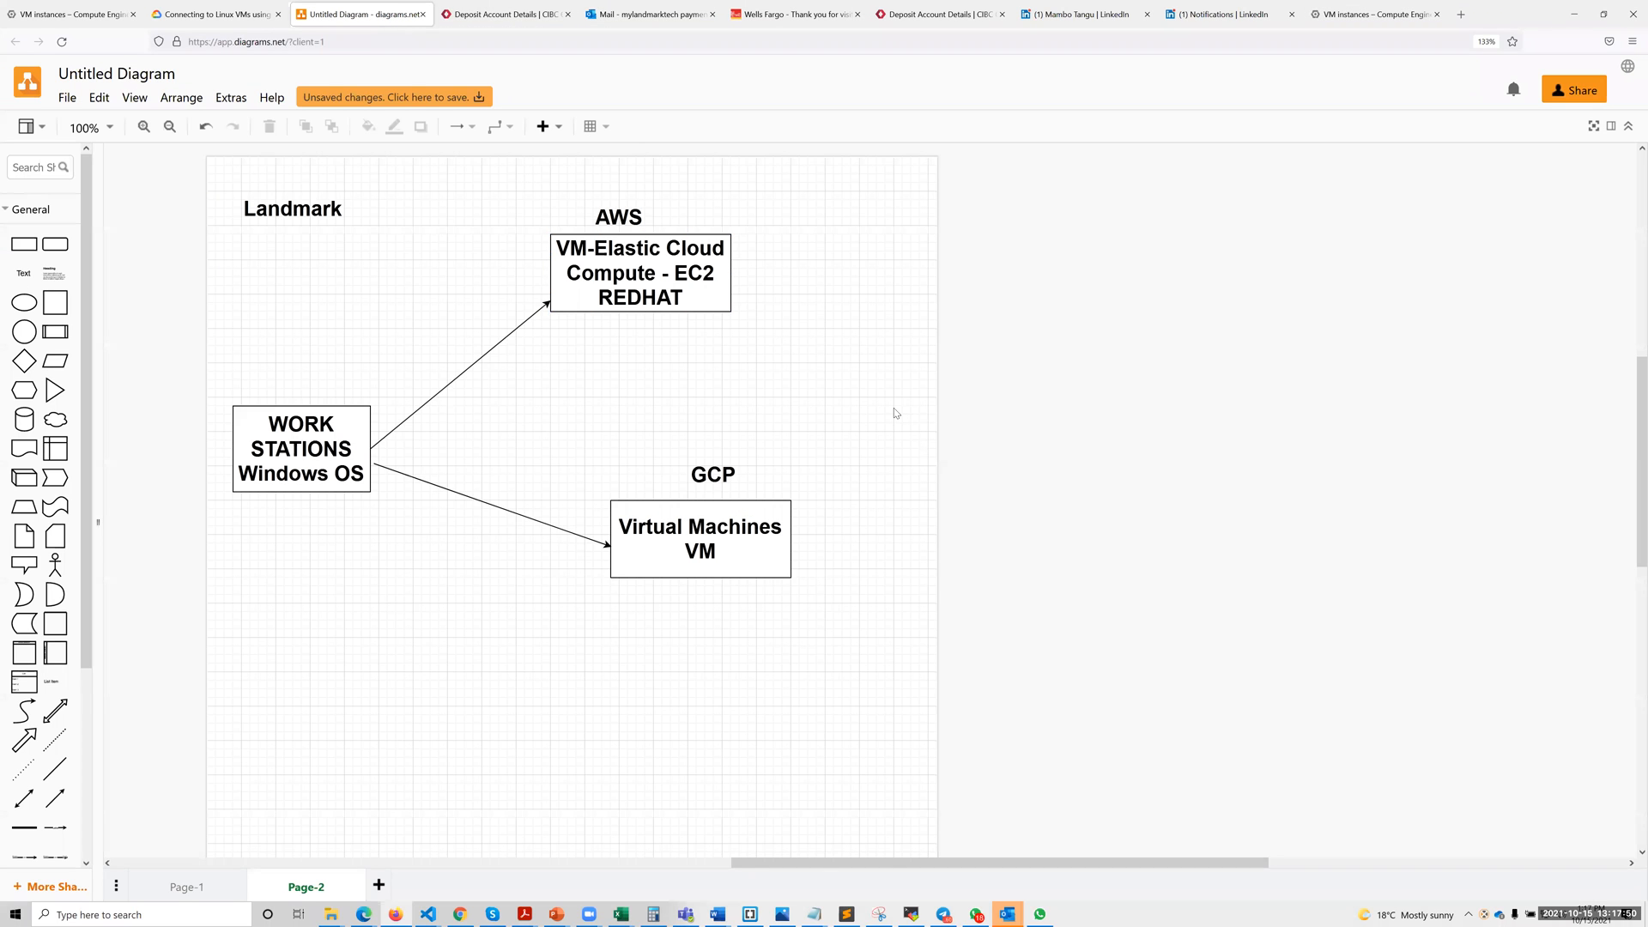
{"action": "left_click", "coordinate": [713, 479]}
{"action": "left_click", "coordinate": [715, 484]}
{"action": "left_click", "coordinate": [839, 468]}
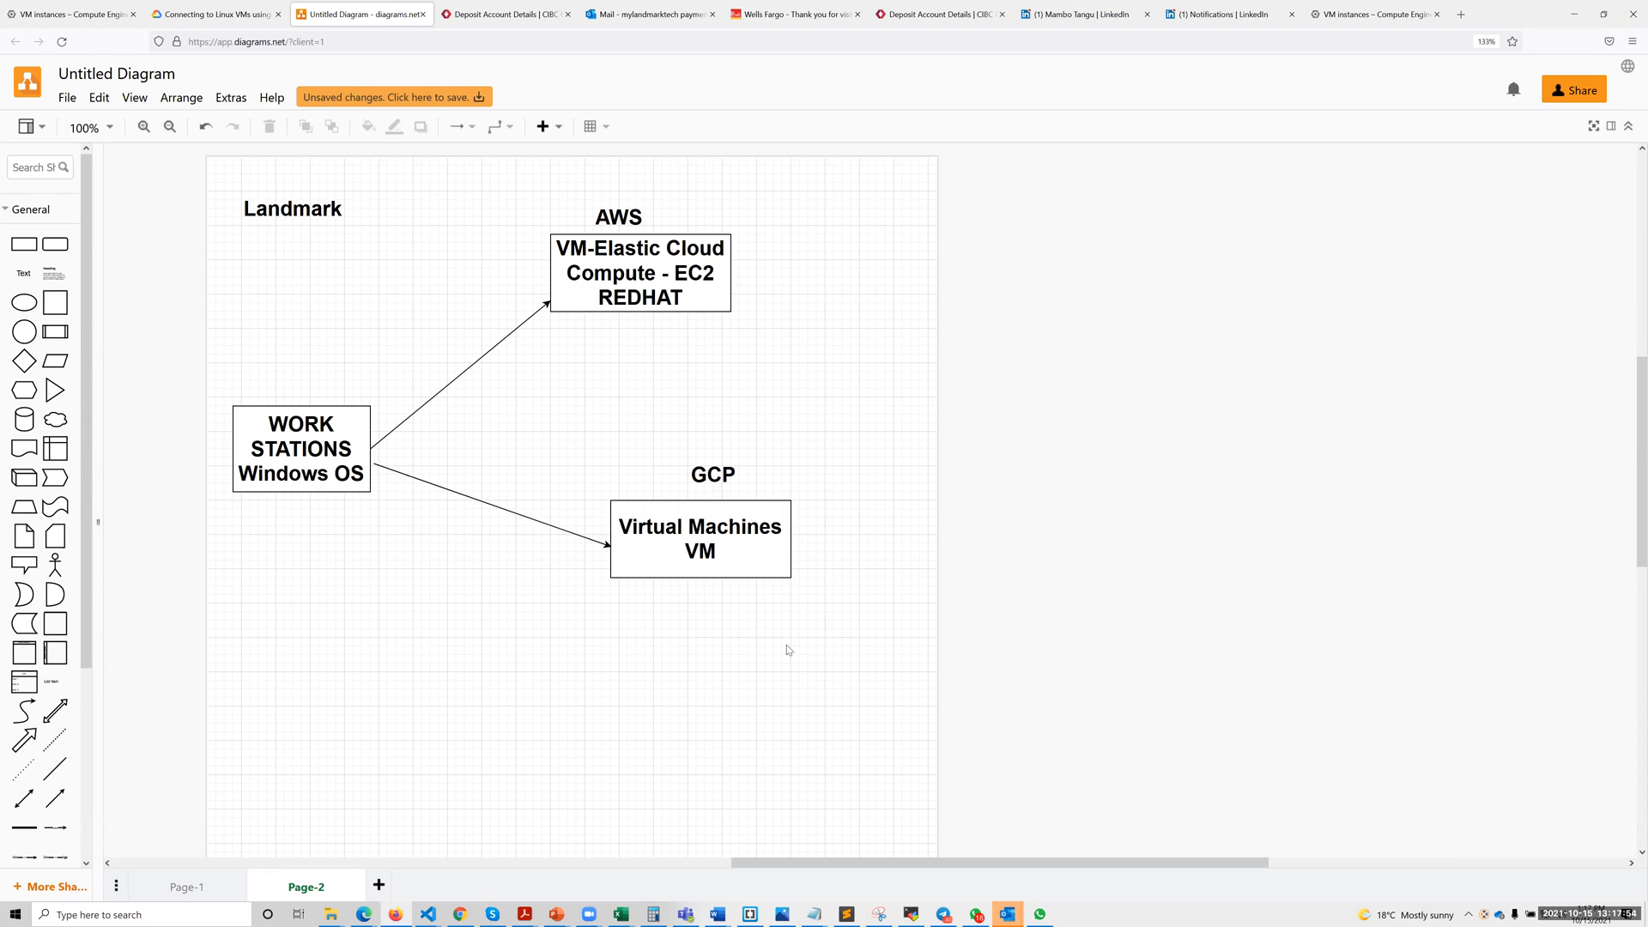